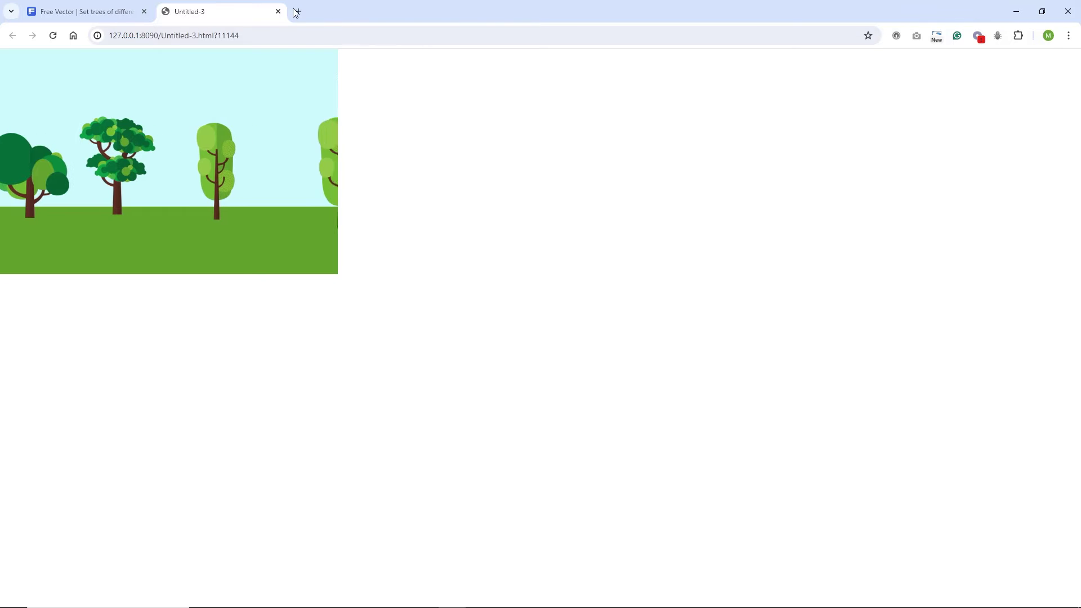
{"action": "left_click", "coordinate": [96, 12]}
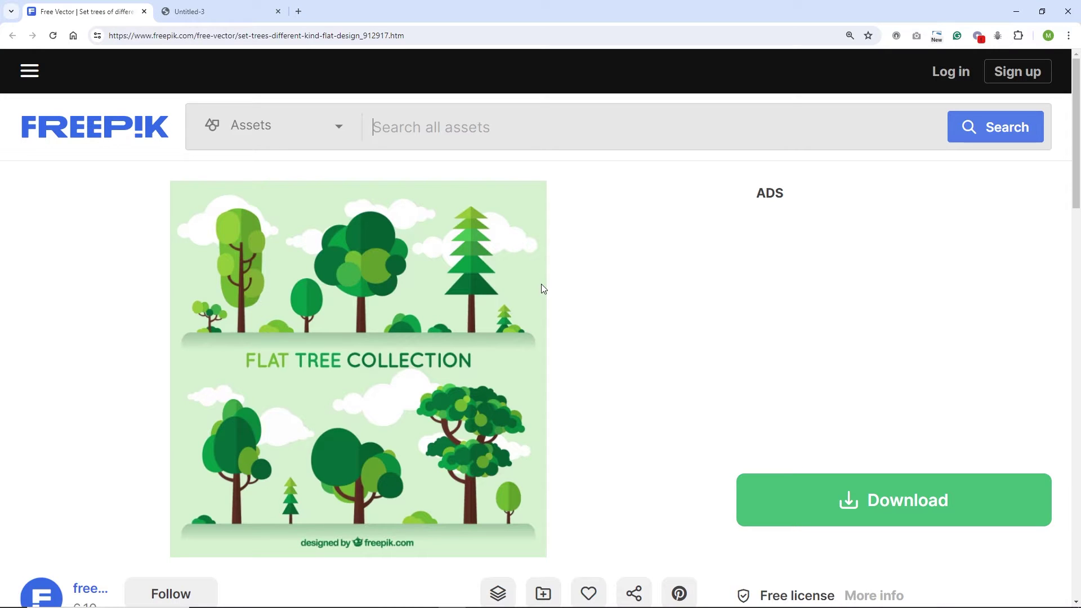
{"action": "left_click", "coordinate": [845, 502]}
{"action": "scroll", "coordinate": [825, 473], "scroll_direction": "down", "scroll_amount": 5}
{"action": "left_click", "coordinate": [840, 333]}
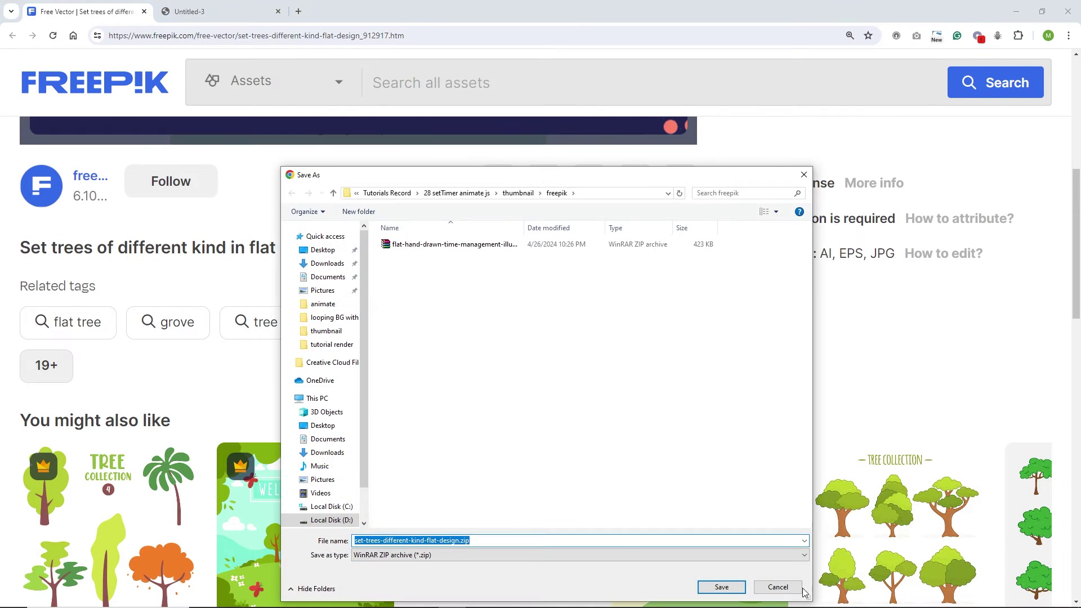
{"action": "left_click", "coordinate": [778, 587]}
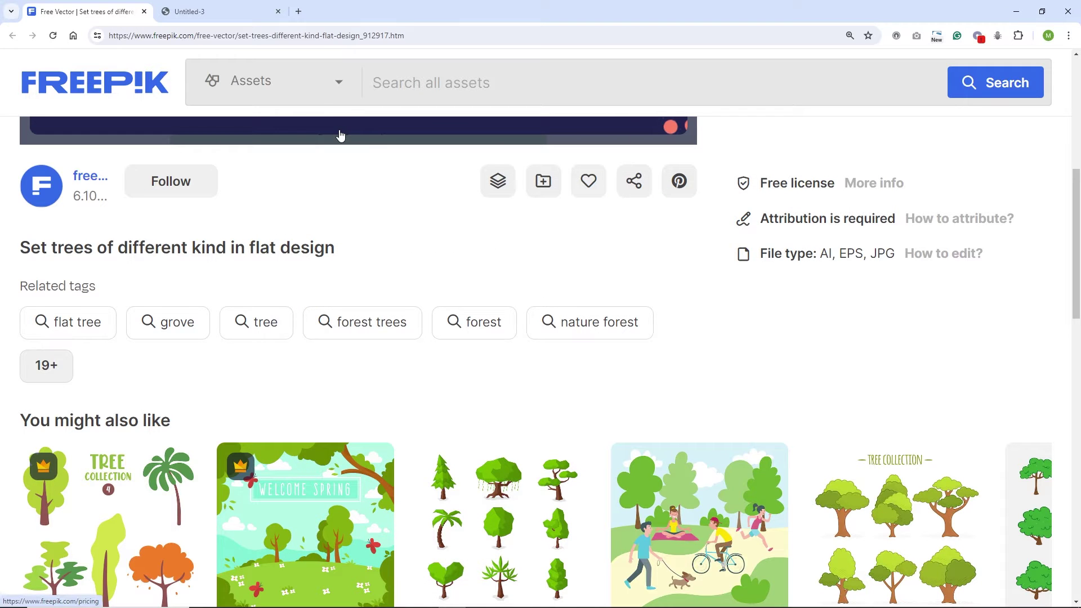
{"action": "left_click", "coordinate": [230, 10]}
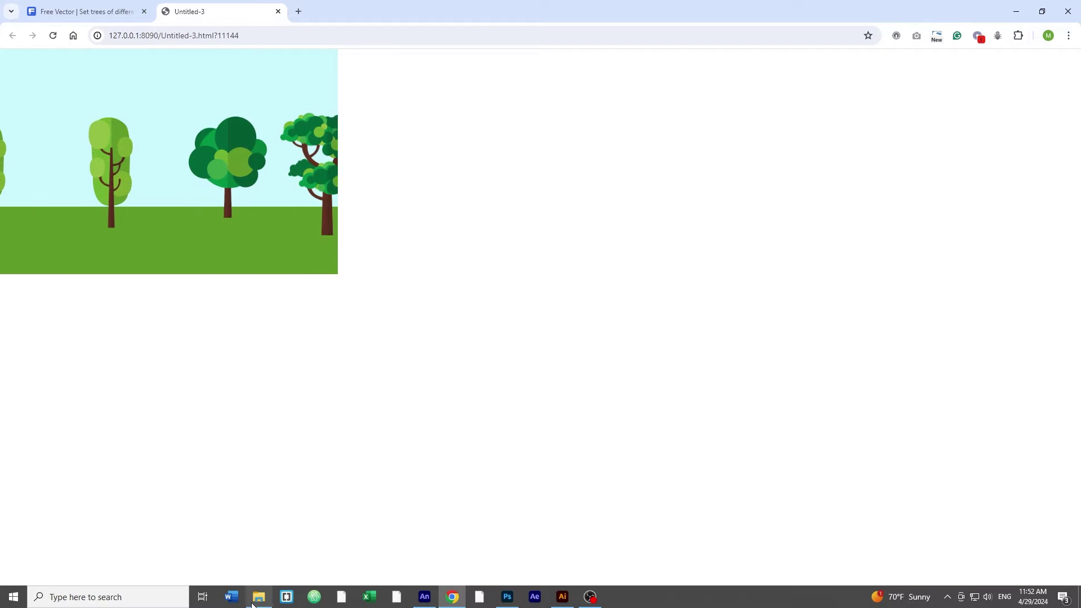
Step: Switch to File Explorer, open the tutorial's freepik folder and extract set-trees-different-kind-flat-design.zip into that folder
{"action": "left_click", "coordinate": [253, 602]}
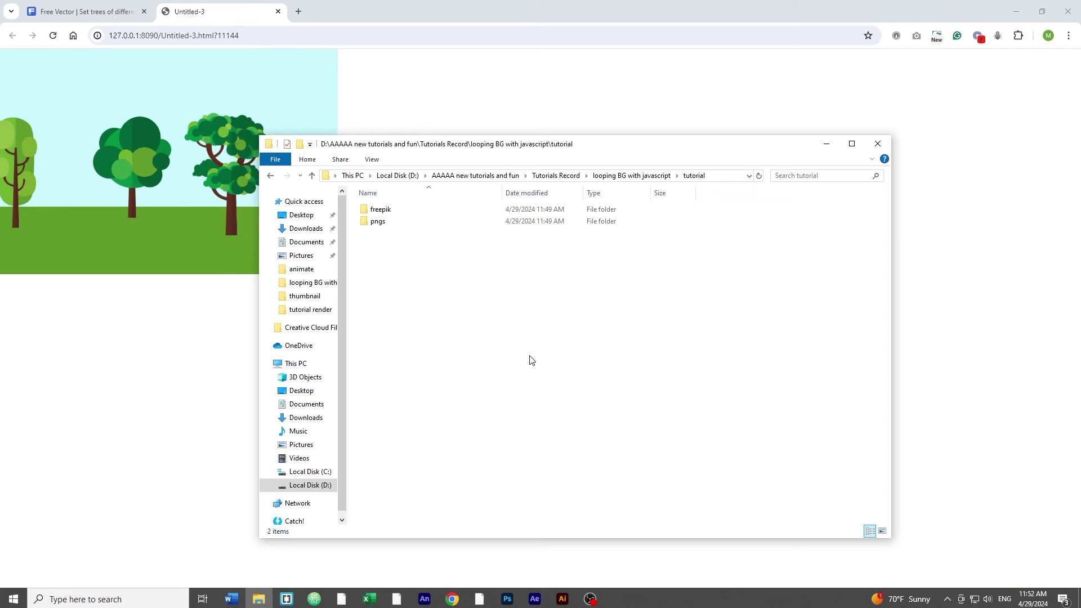
{"action": "left_click", "coordinate": [389, 213]}
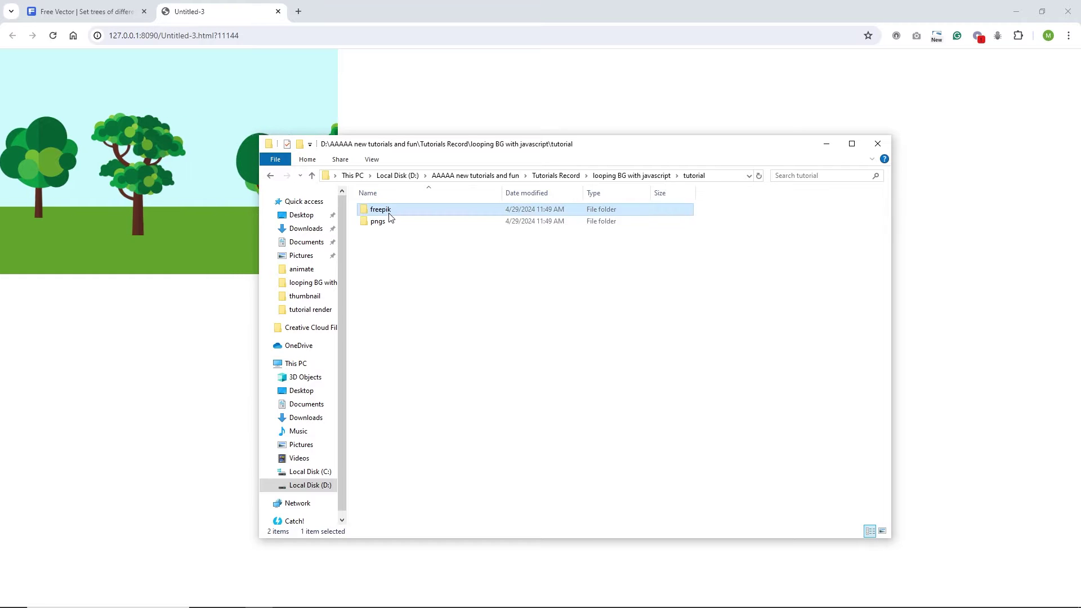
{"action": "double_click", "coordinate": [390, 214]}
{"action": "right_click", "coordinate": [403, 209]}
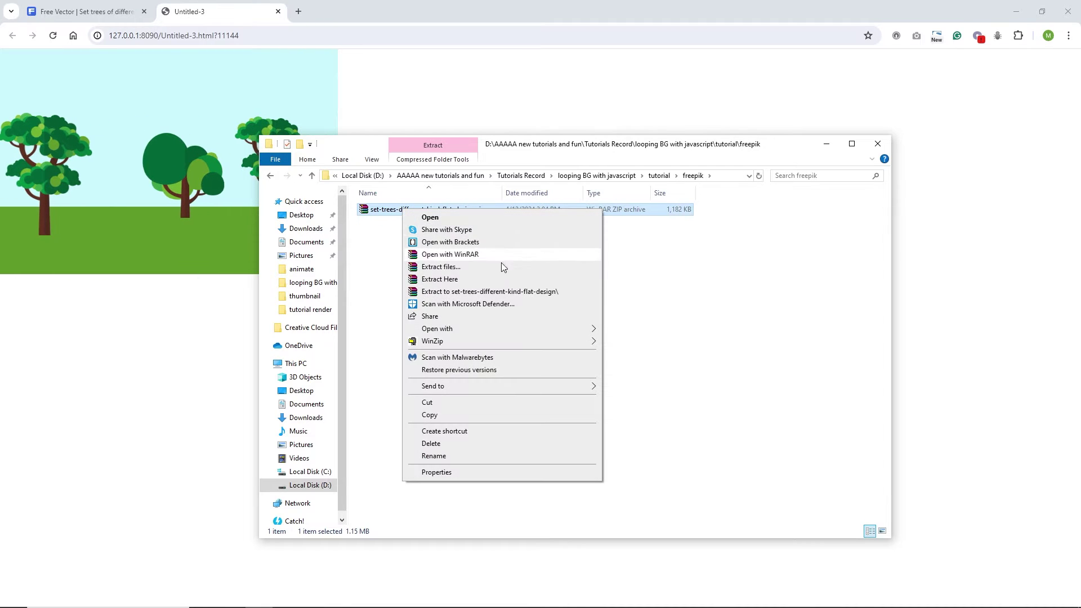
{"action": "left_click", "coordinate": [510, 280]}
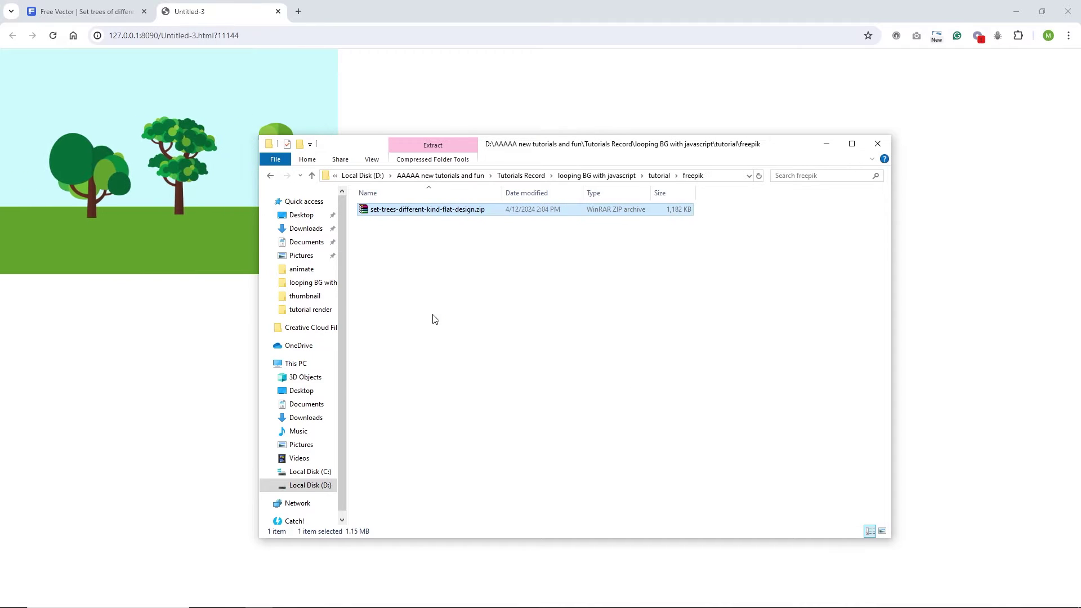
Step: Open 65141-OBO48A-131.ai in Illustrator without replacing its missing fonts, and maximize the window
{"action": "double_click", "coordinate": [389, 210]}
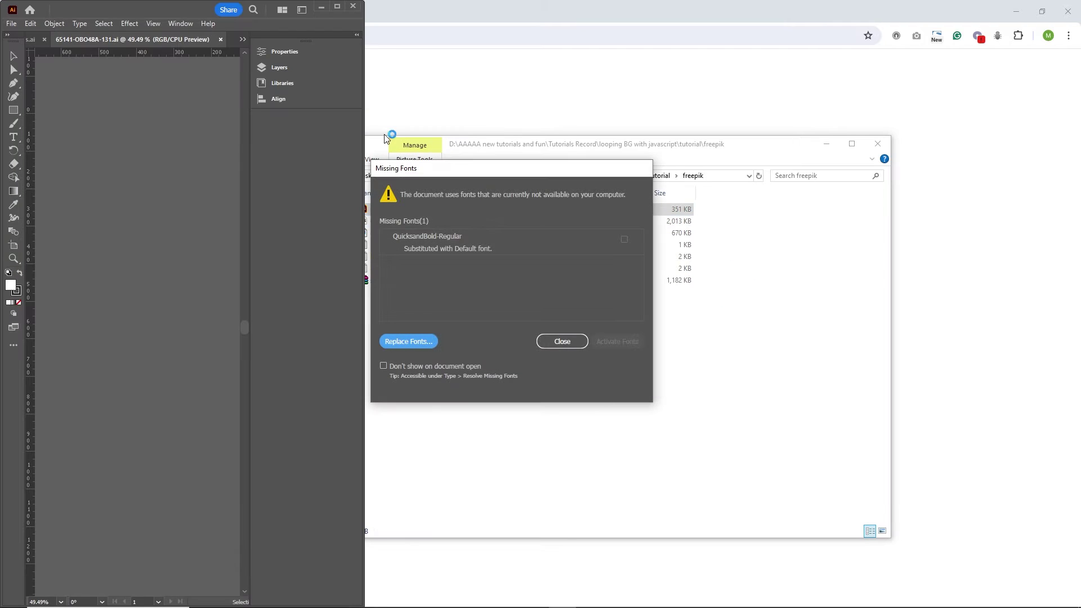
{"action": "left_click", "coordinate": [568, 340]}
{"action": "left_click", "coordinate": [337, 7]}
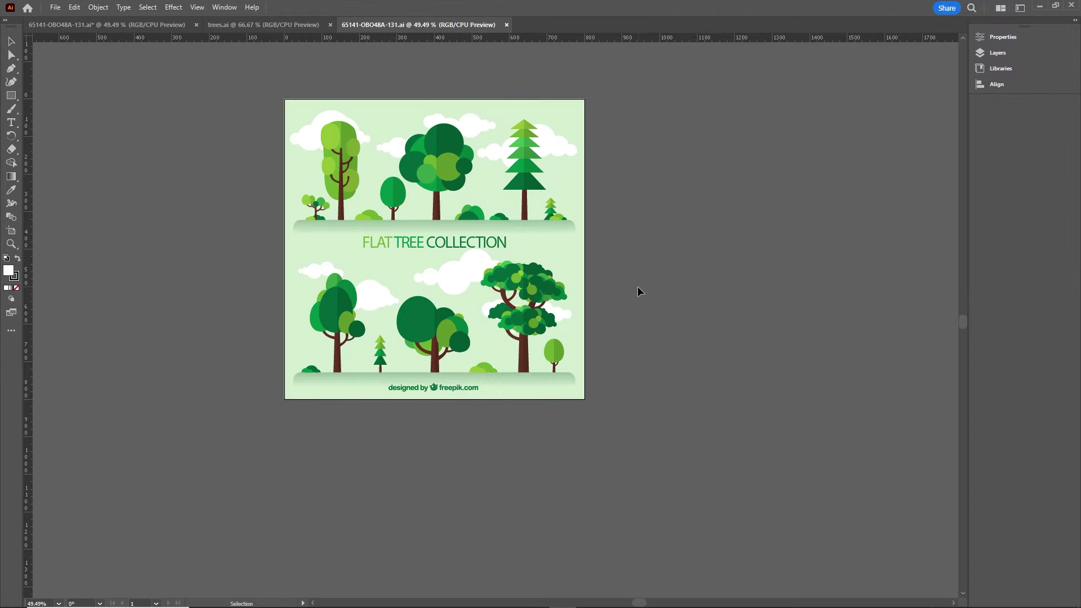
Step: Select the round tree in the upper row, then switch to Photoshop and create a 300 × 300 px document at 72 ppi with a white background
{"action": "left_click", "coordinate": [437, 163]}
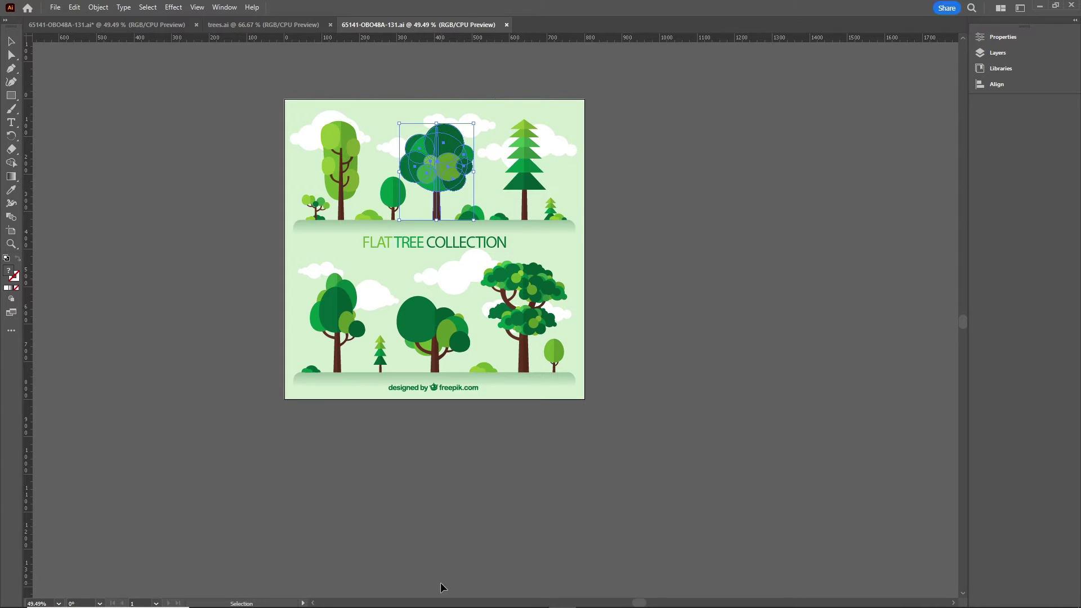
{"action": "mouse_move", "coordinate": [444, 597]}
{"action": "left_click", "coordinate": [501, 598]}
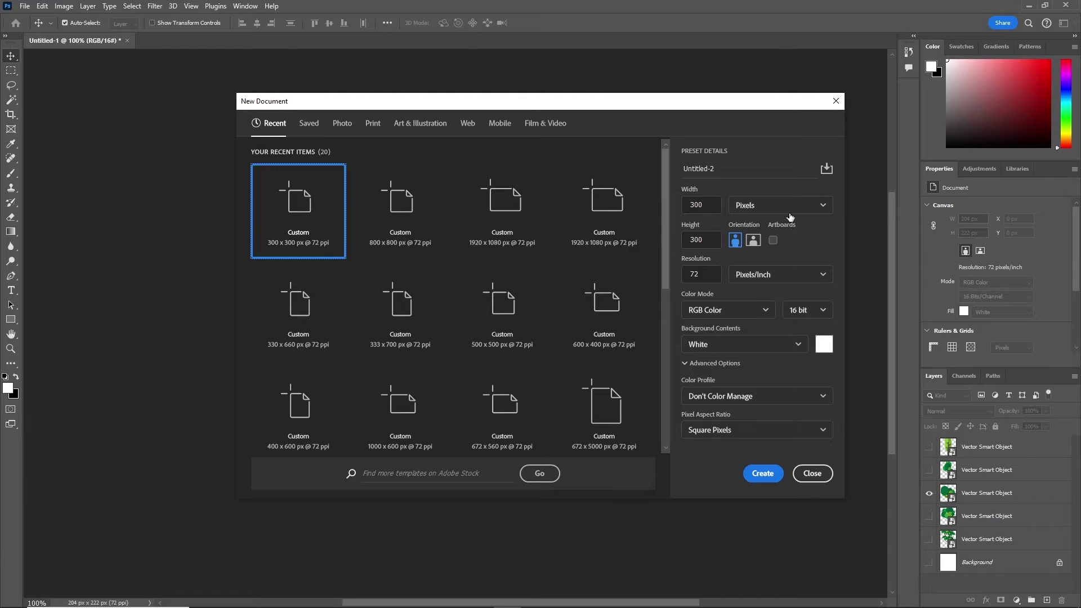
{"action": "left_click", "coordinate": [758, 479]}
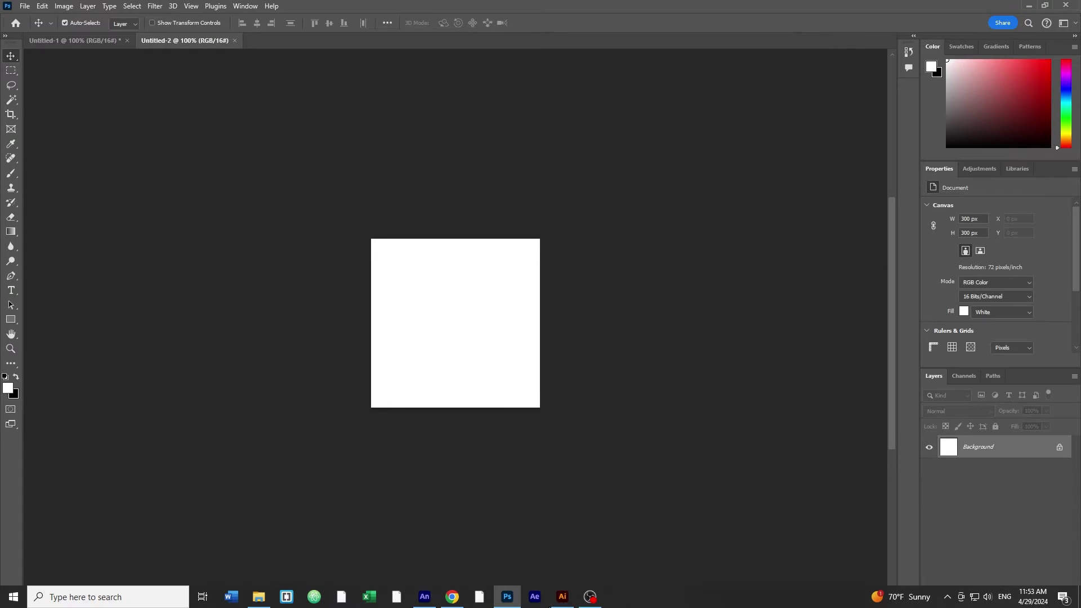
Step: Bring the round tree from Illustrator into the new Photoshop document and place it lower, fully inside the canvas
{"action": "left_click", "coordinate": [563, 598]}
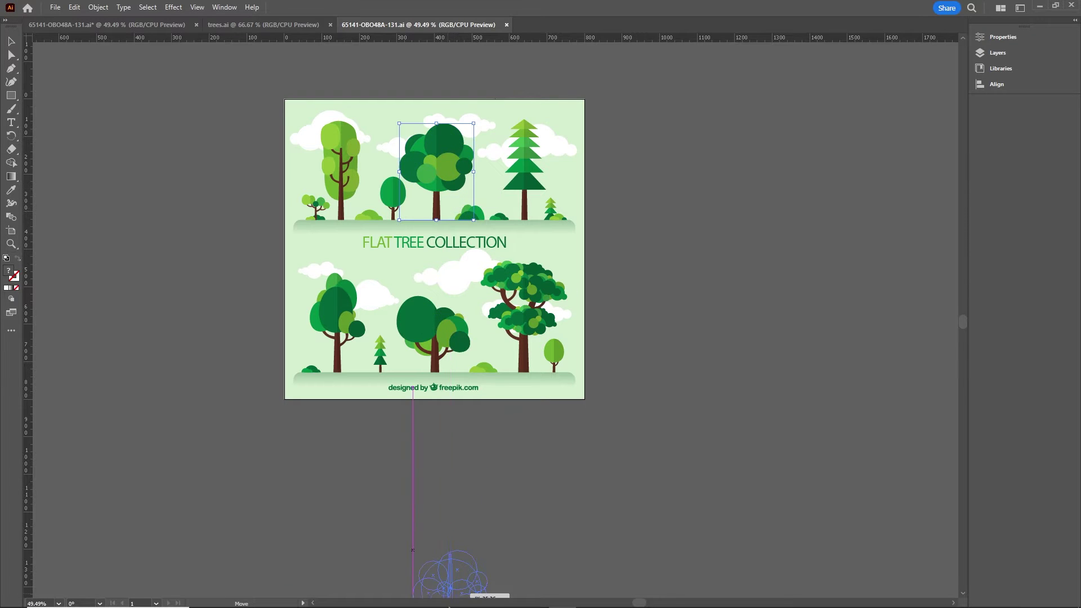
{"action": "left_click", "coordinate": [452, 597]}
{"action": "left_click", "coordinate": [504, 597]}
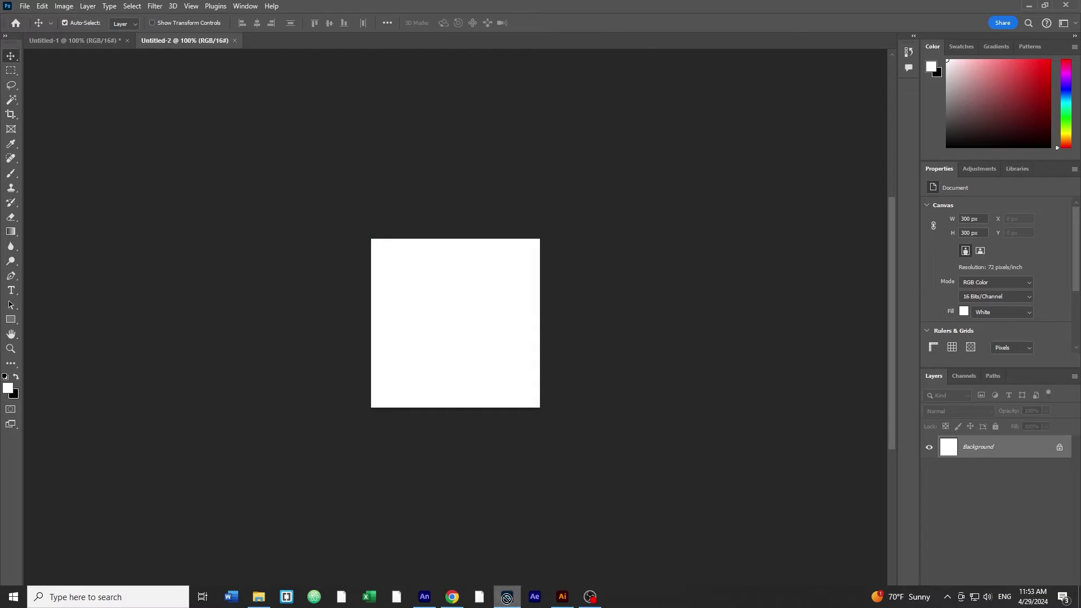
{"action": "key", "text": "ctrl+v"}
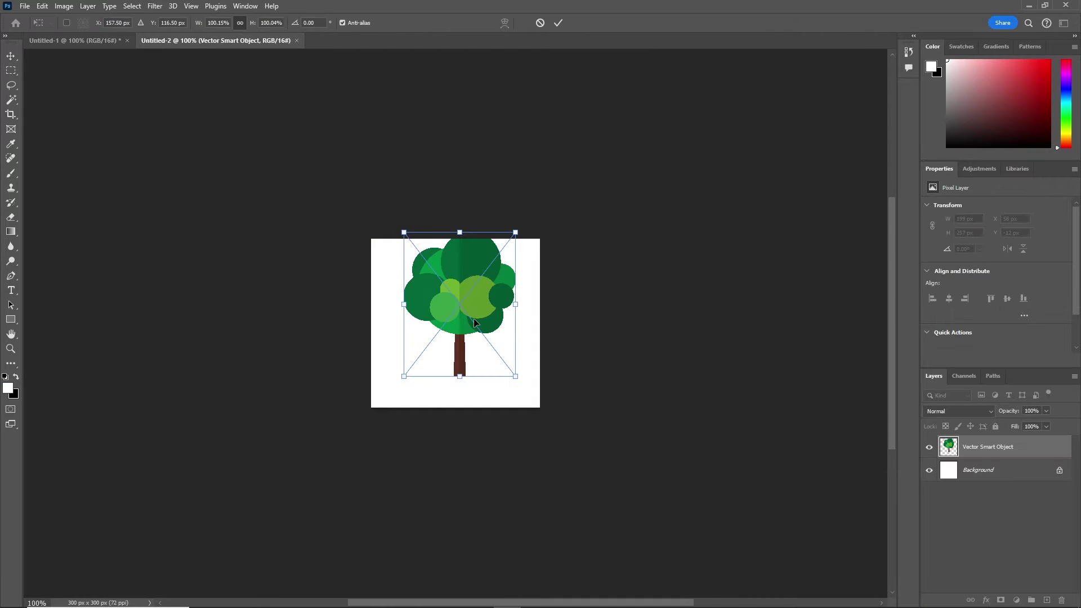
{"action": "key", "text": "shift+Down"}
{"action": "key", "text": "shift+Down"}
{"action": "key", "text": "shift+Down"}
{"action": "key", "text": "Return"}
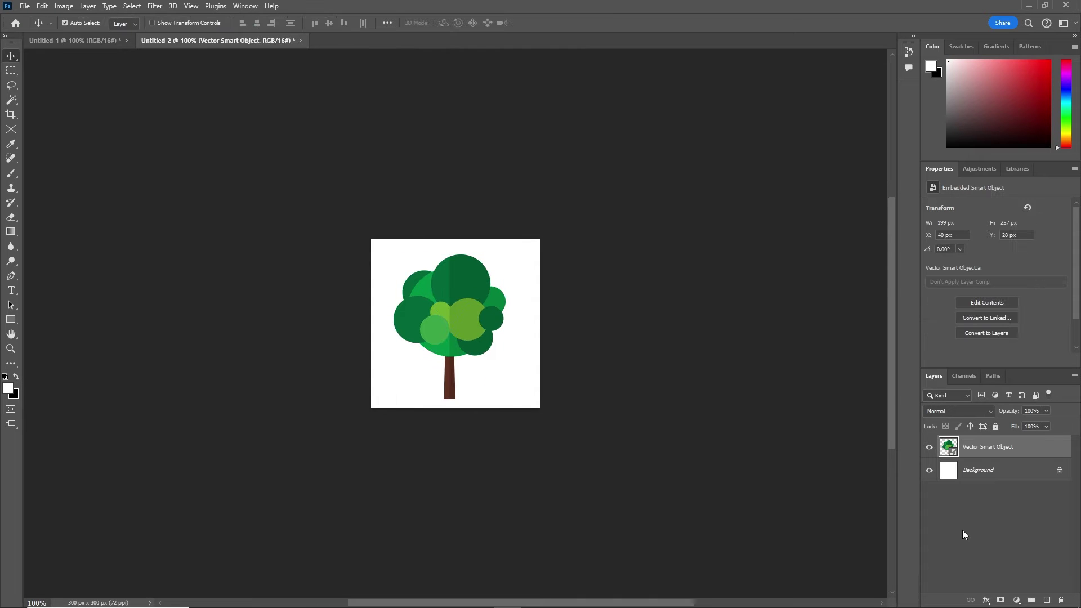
Step: Hide the white Background layer and crop the canvas sides closer to the tree, to about 254 × 300 px
{"action": "left_click", "coordinate": [930, 471]}
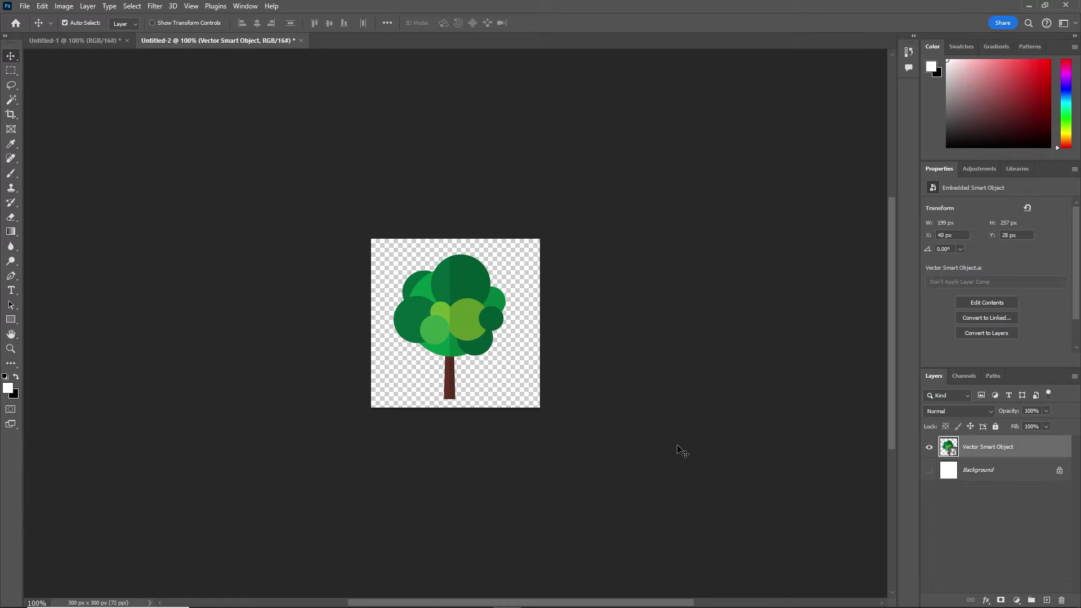
{"action": "key", "text": "c"}
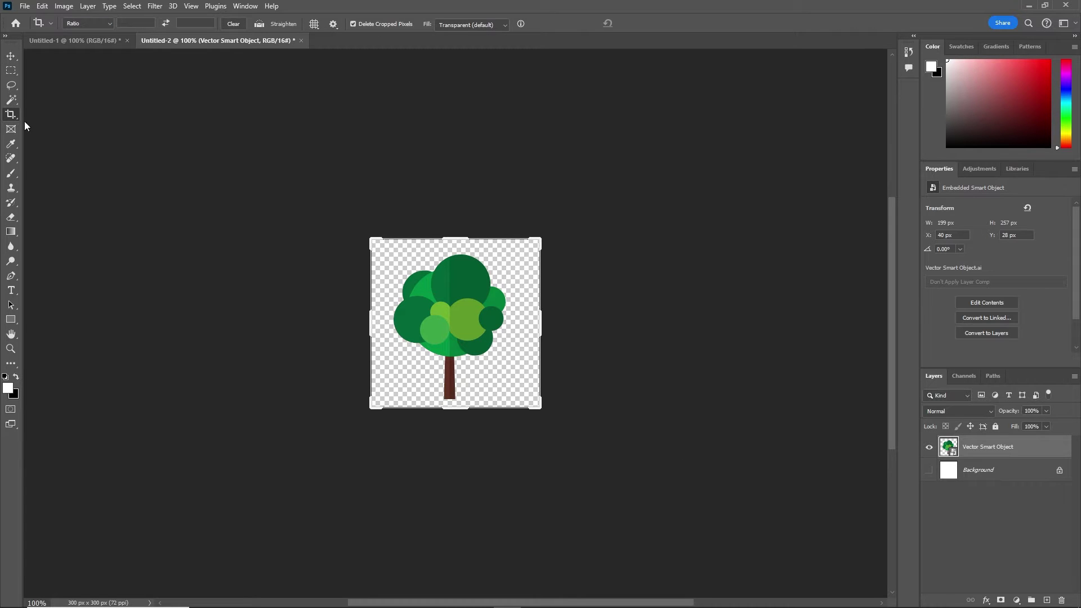
{"action": "left_click_drag", "start_coordinate": [370, 317], "coordinate": [375, 317]}
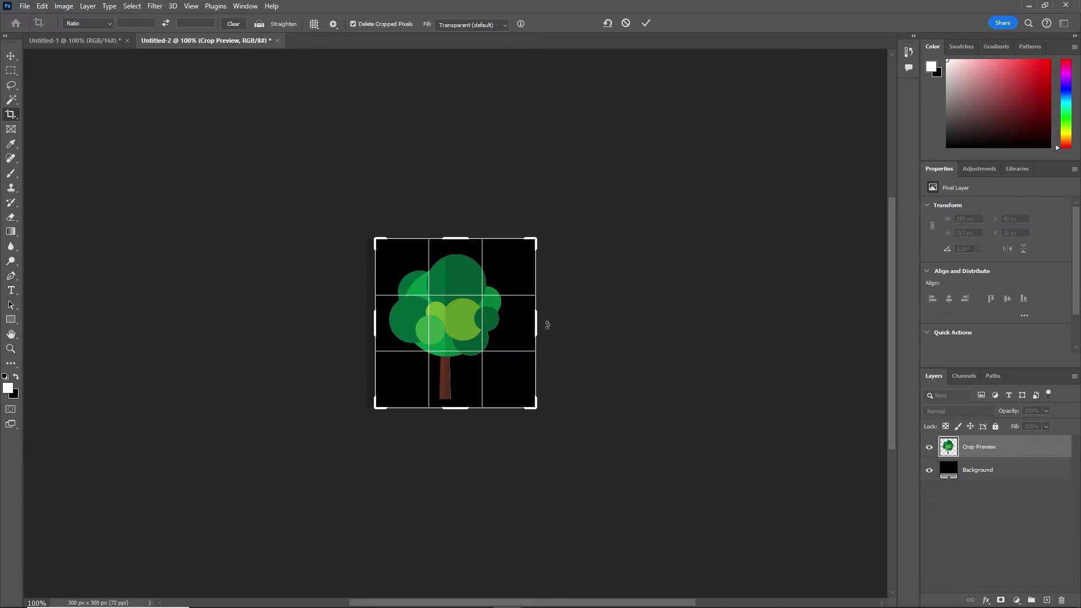
{"action": "left_click_drag", "start_coordinate": [539, 325], "coordinate": [522, 325]}
{"action": "key", "text": "Return"}
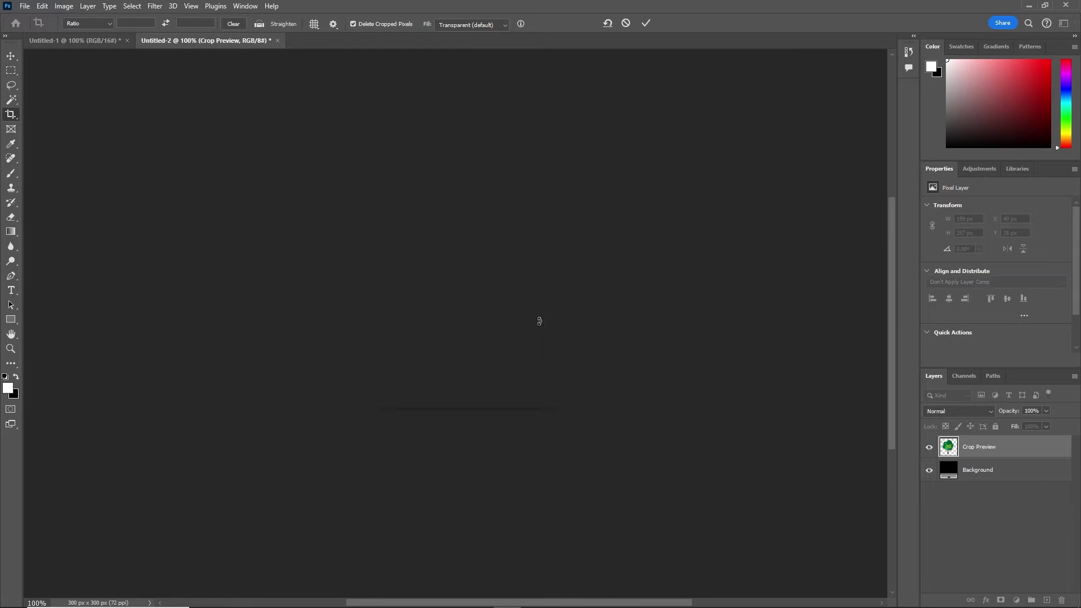
{"action": "left_click", "coordinate": [10, 55]}
{"action": "left_click", "coordinate": [24, 7]}
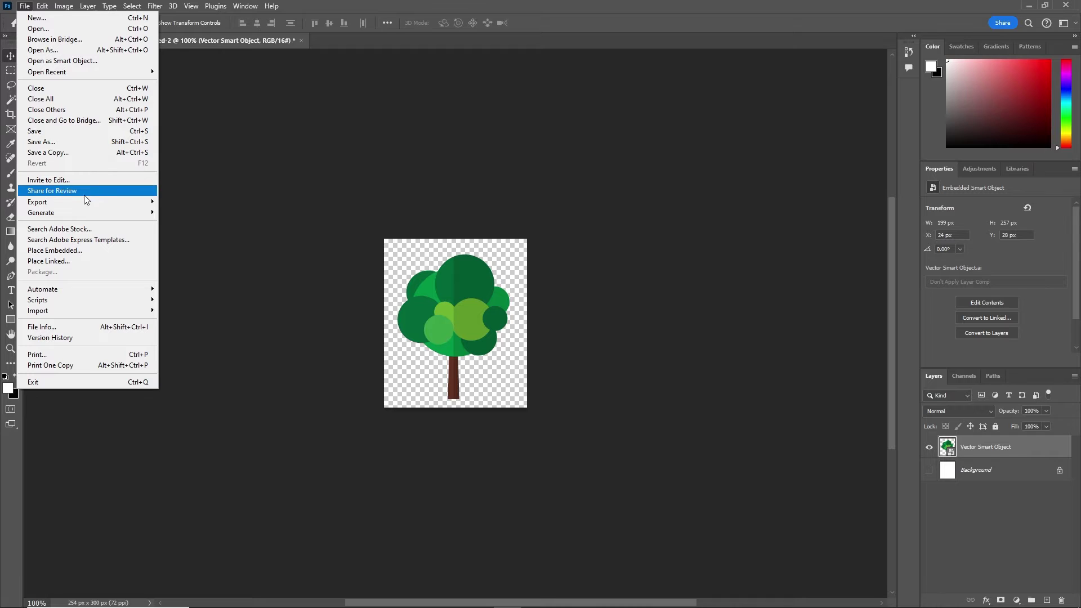
{"action": "mouse_move", "coordinate": [97, 207]}
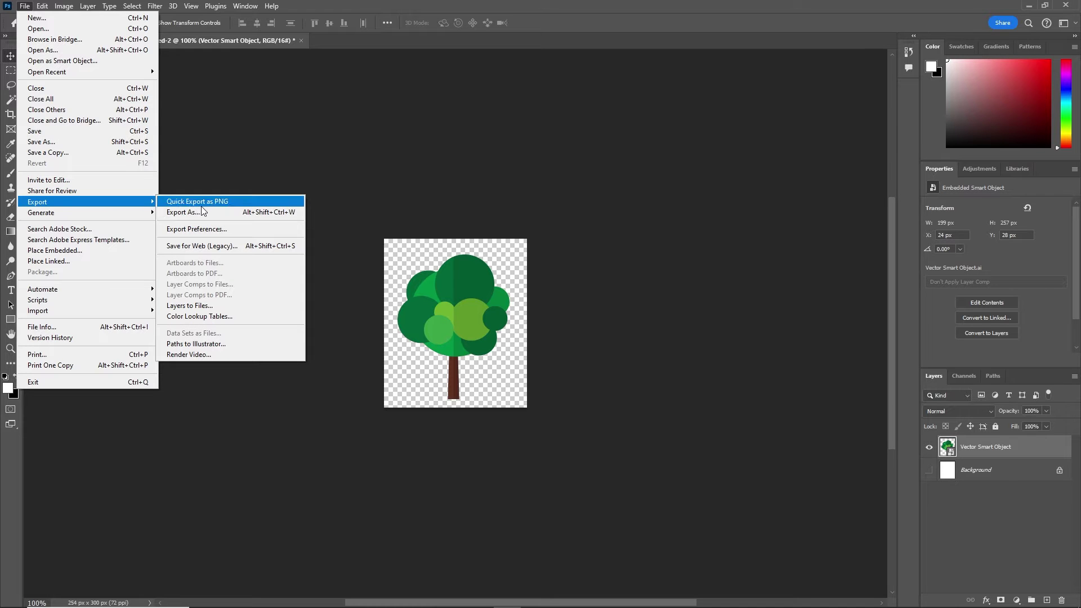
{"action": "left_click", "coordinate": [254, 213]}
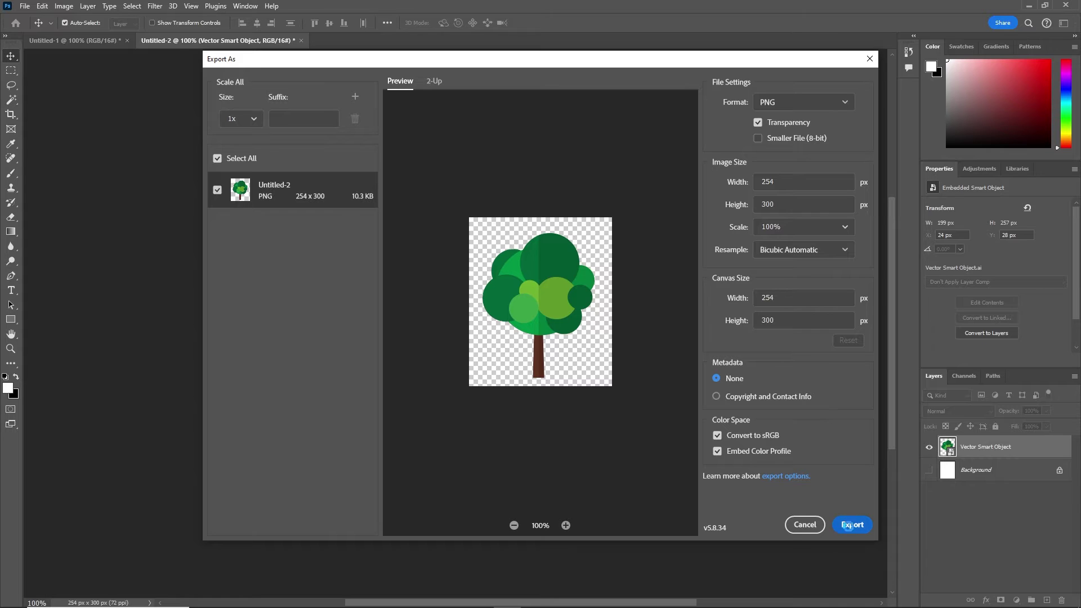
{"action": "left_click", "coordinate": [848, 525]}
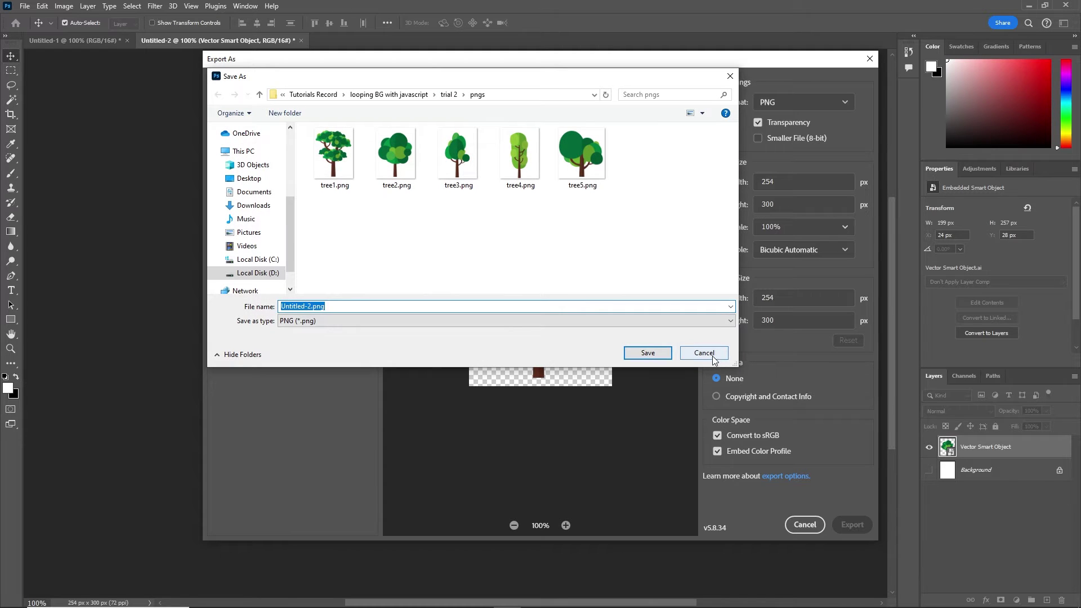
{"action": "left_click", "coordinate": [713, 355]}
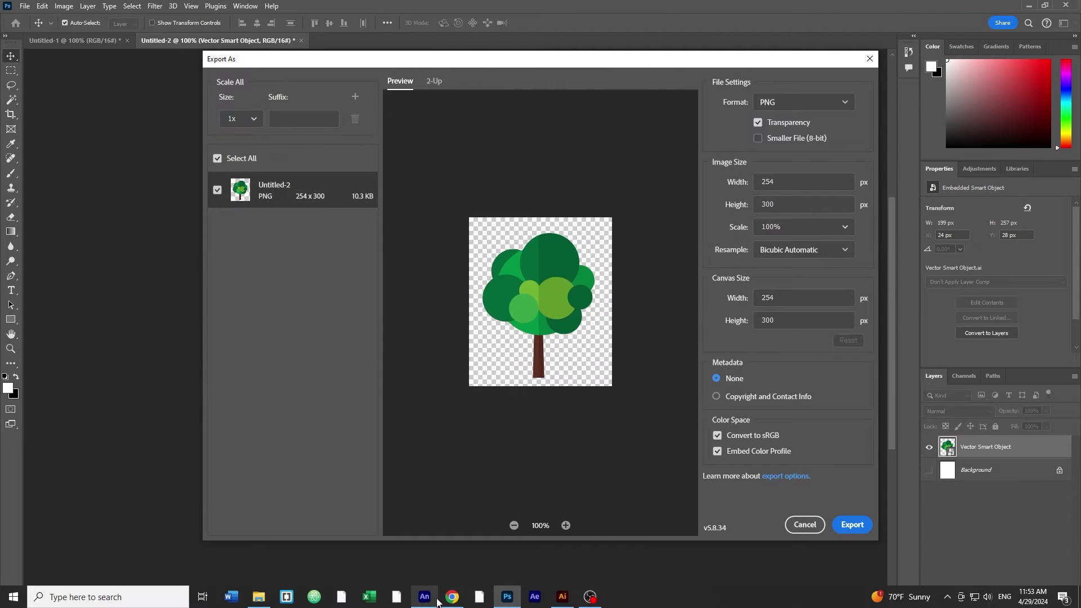
Step: Switch to Illustrator and ungroup the lower row of trees into individually selectable trees
{"action": "left_click", "coordinate": [562, 597]}
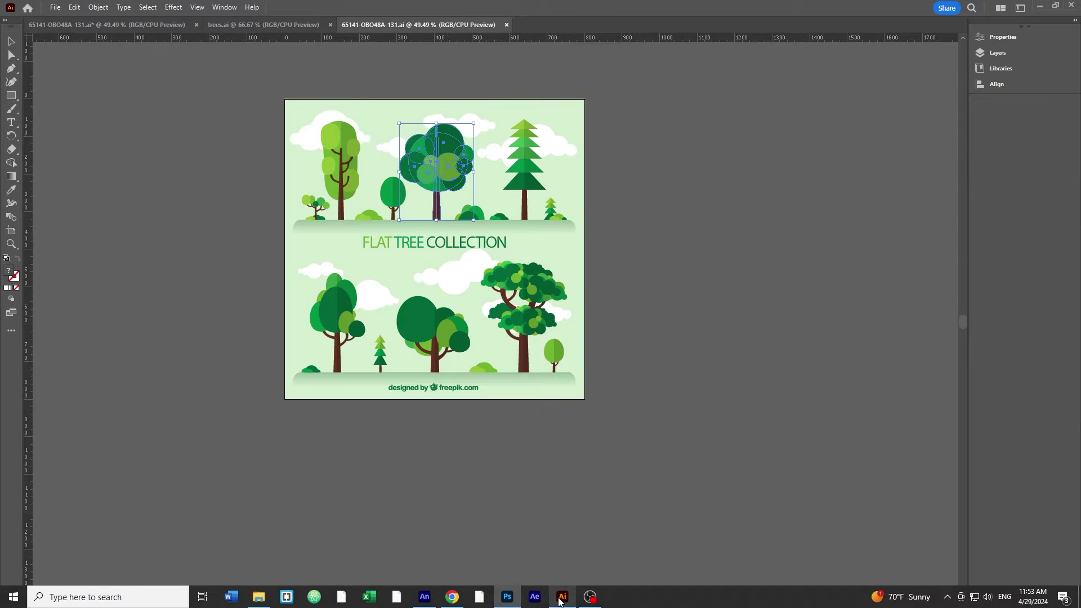
{"action": "left_click", "coordinate": [755, 314]}
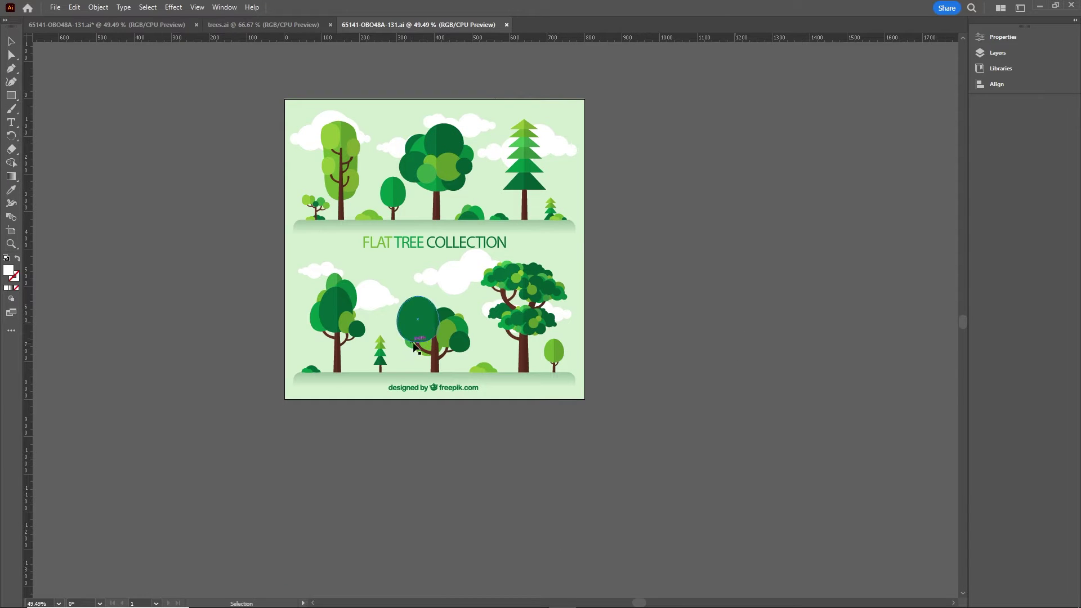
{"action": "left_click", "coordinate": [426, 333]}
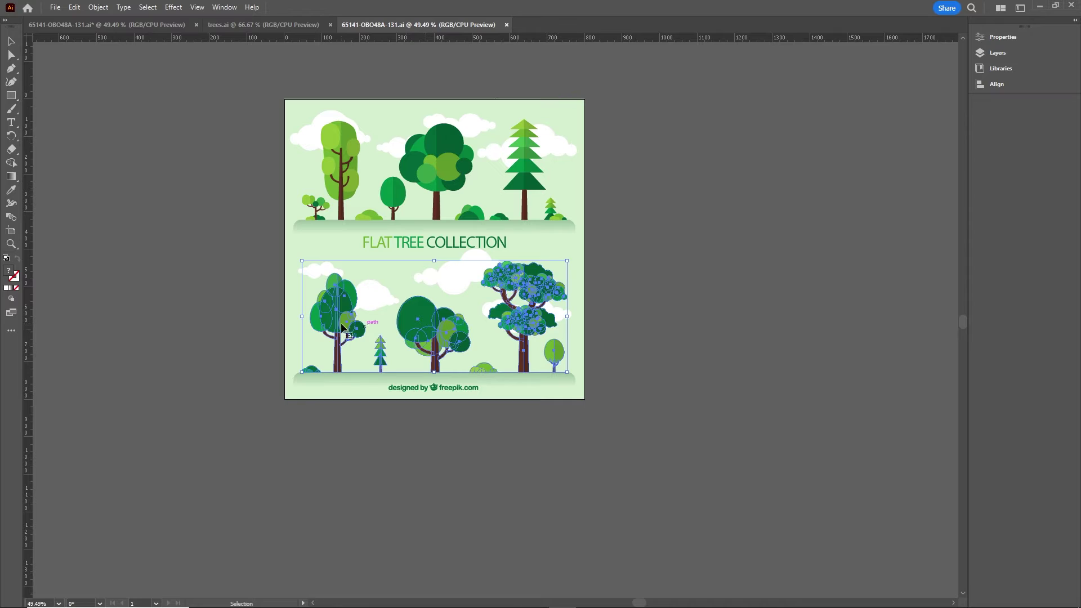
{"action": "left_click", "coordinate": [623, 336]}
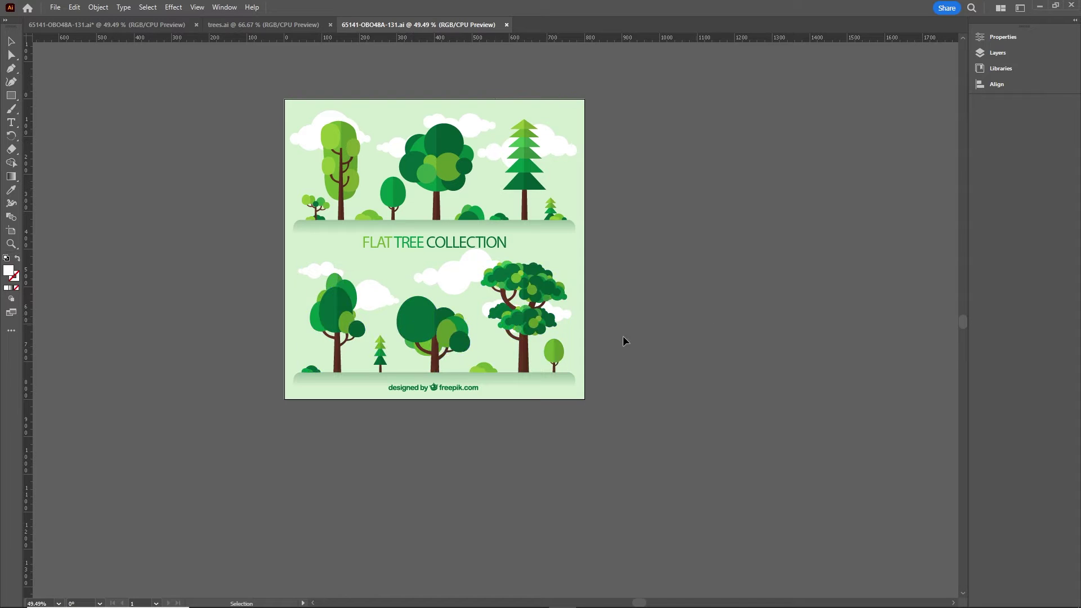
{"action": "left_click", "coordinate": [410, 330]}
{"action": "right_click", "coordinate": [425, 328]}
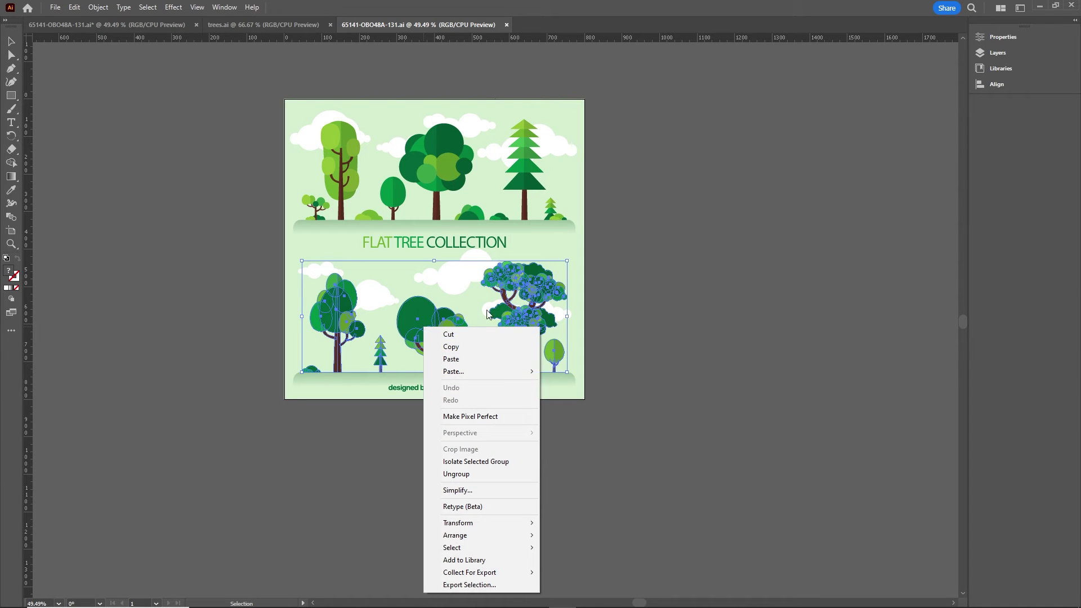
{"action": "left_click", "coordinate": [478, 474]}
{"action": "left_click", "coordinate": [689, 343]}
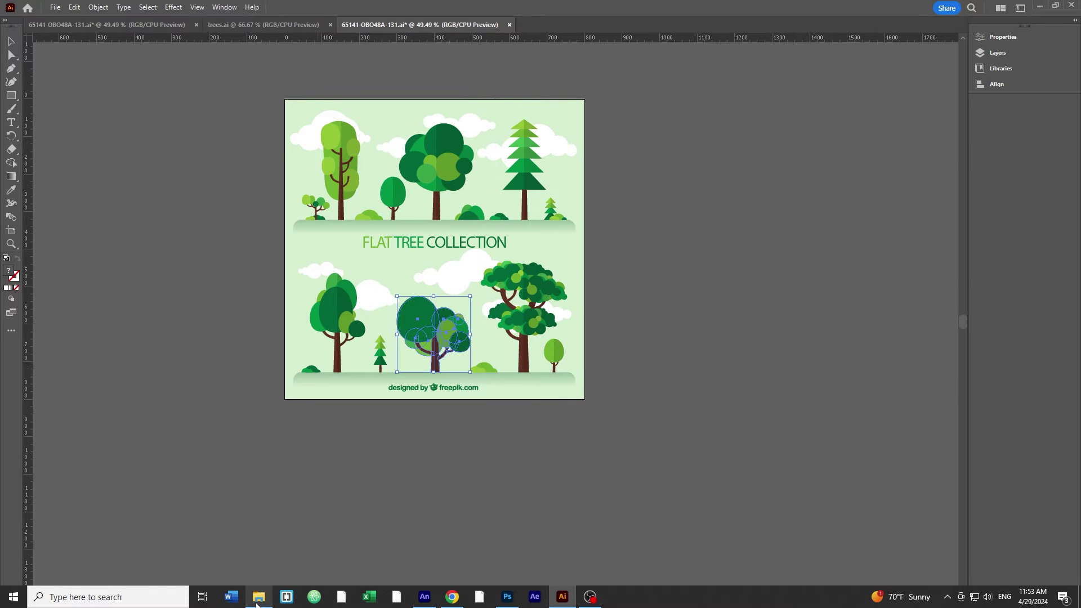
Step: Switch to File Explorer and open the tutorial's pngs folder to examine the tree images, including tree5.png
{"action": "left_click", "coordinate": [260, 596]}
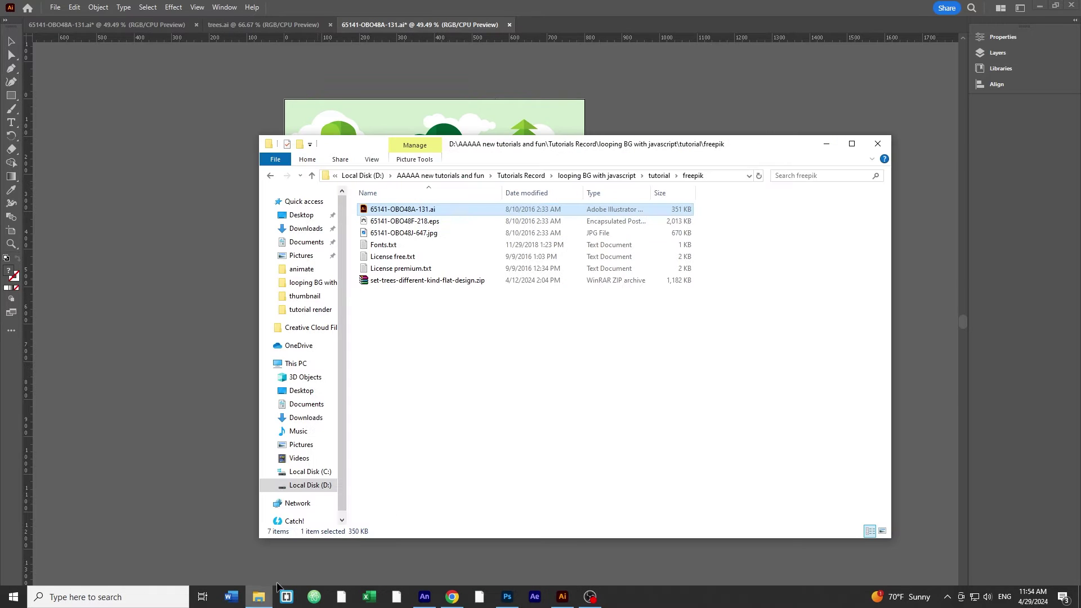
{"action": "left_click", "coordinate": [655, 178]}
{"action": "double_click", "coordinate": [386, 222]}
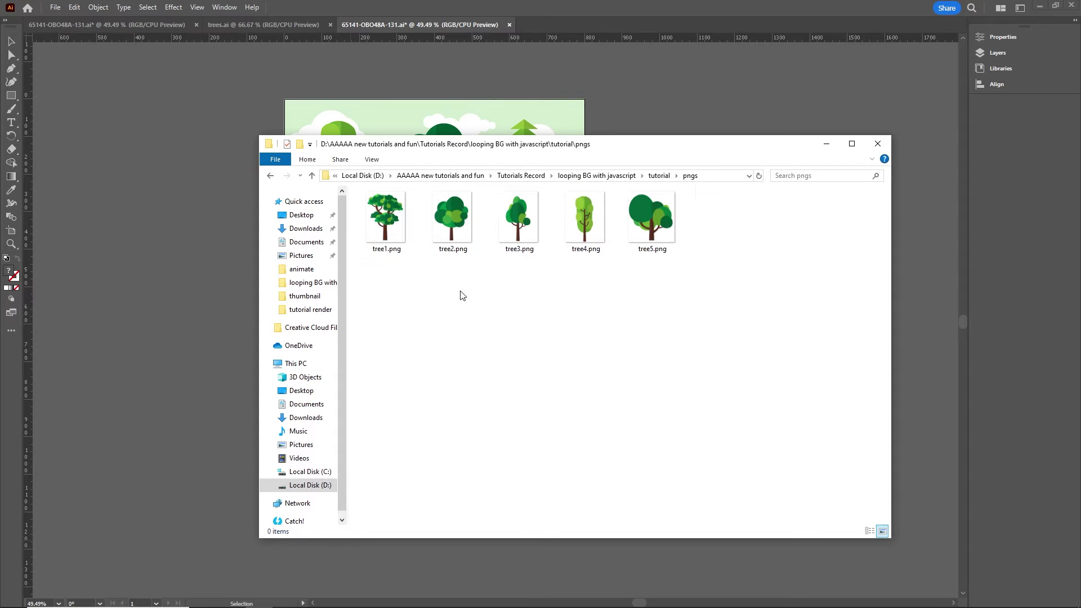
{"action": "left_click", "coordinate": [654, 225]}
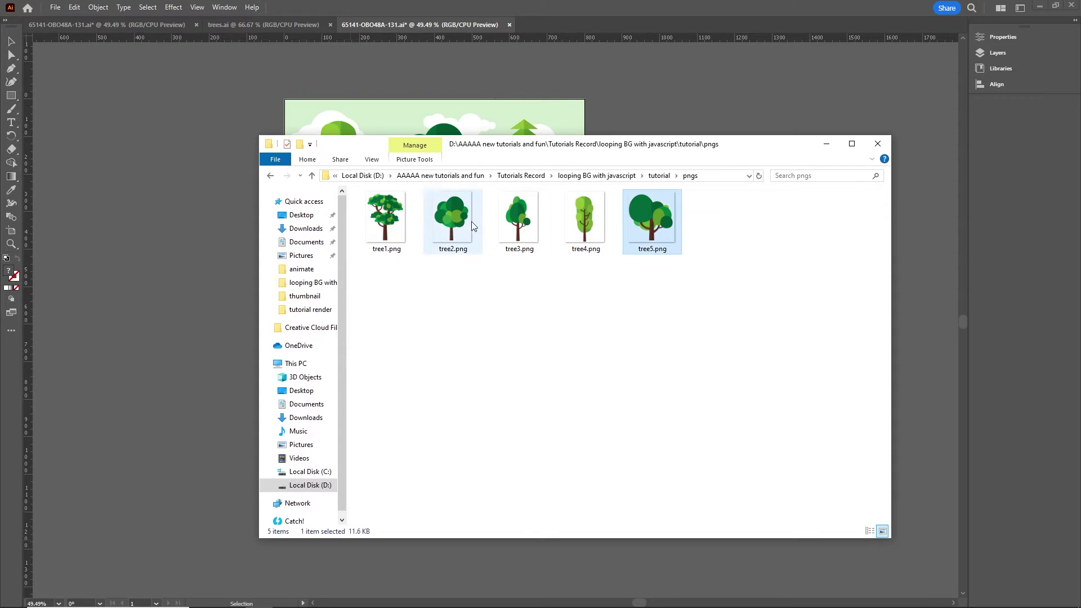
Step: Select all five tree images, tree1.png to tree5.png, and move the folder window lower
{"action": "left_click", "coordinate": [396, 224], "text": "shift"}
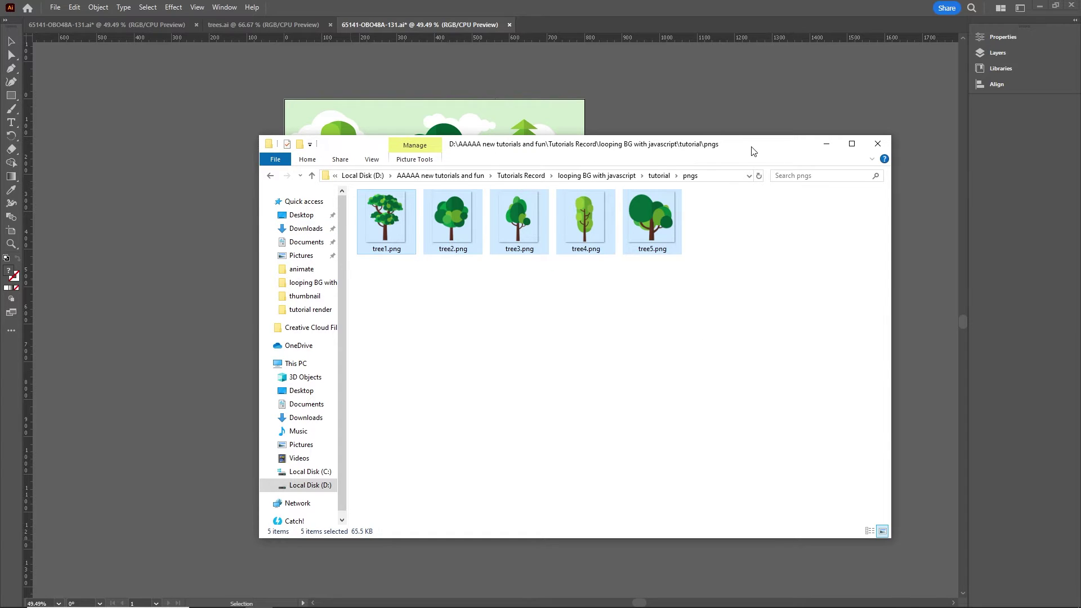
{"action": "left_click_drag", "start_coordinate": [753, 151], "coordinate": [749, 241]}
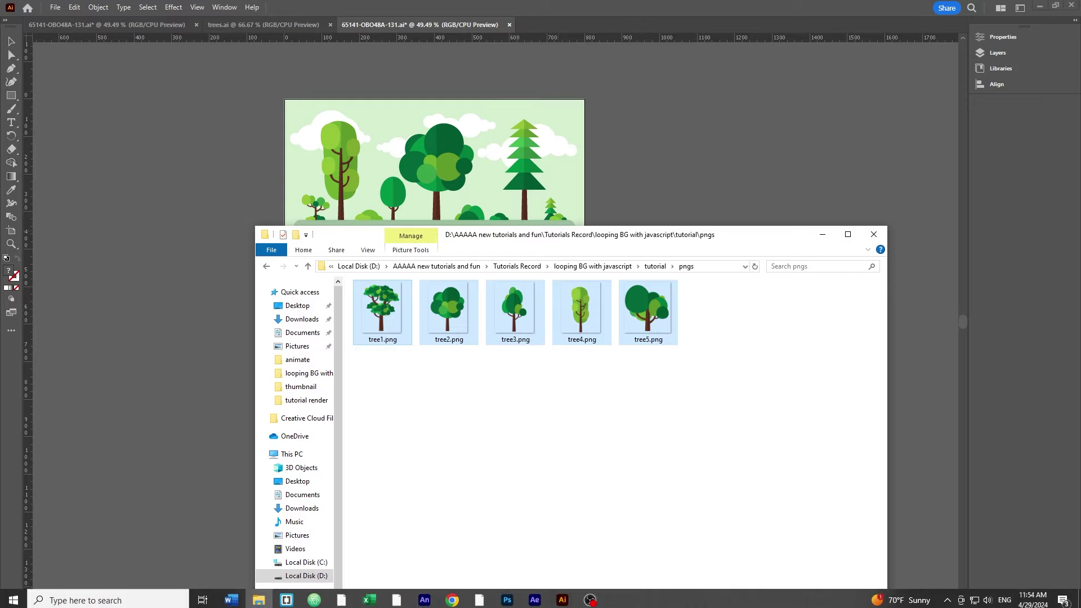
Step: Switch to Adobe Animate and create a new 600 × 400 px HTML5 Canvas document
{"action": "left_click", "coordinate": [424, 600]}
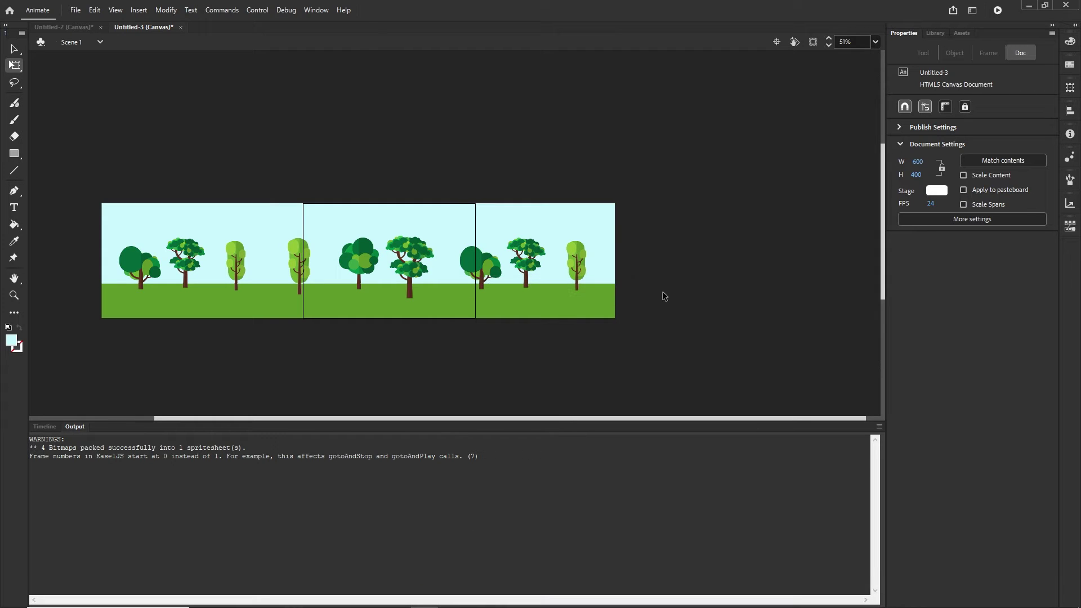
{"action": "key", "text": "ctrl+Return"}
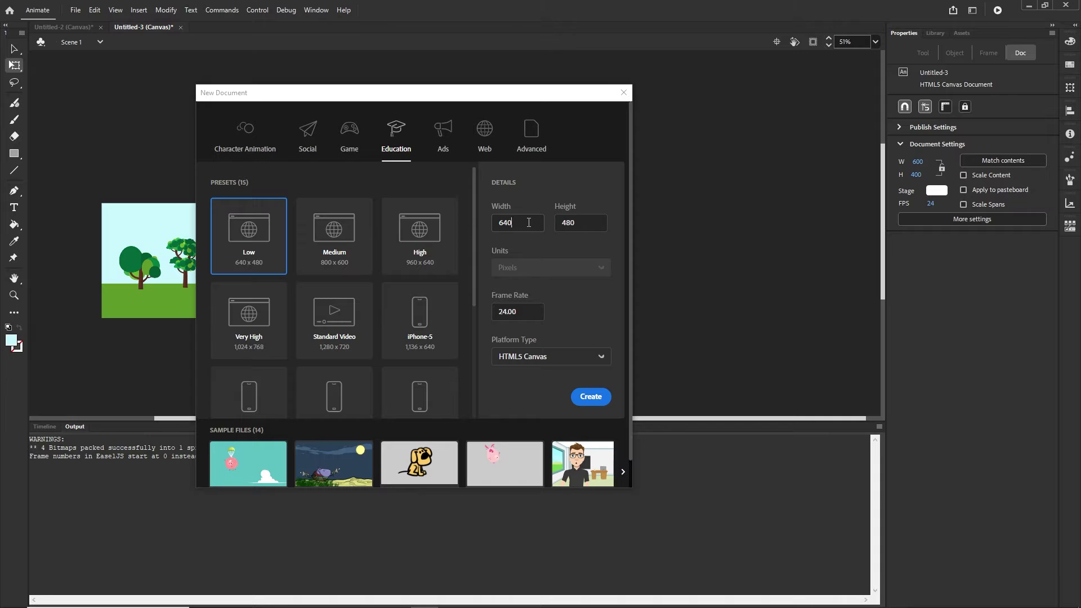
{"action": "left_click", "coordinate": [529, 222]}
{"action": "type", "text": "600"}
{"action": "left_click", "coordinate": [578, 222]}
{"action": "type", "text": "4"}
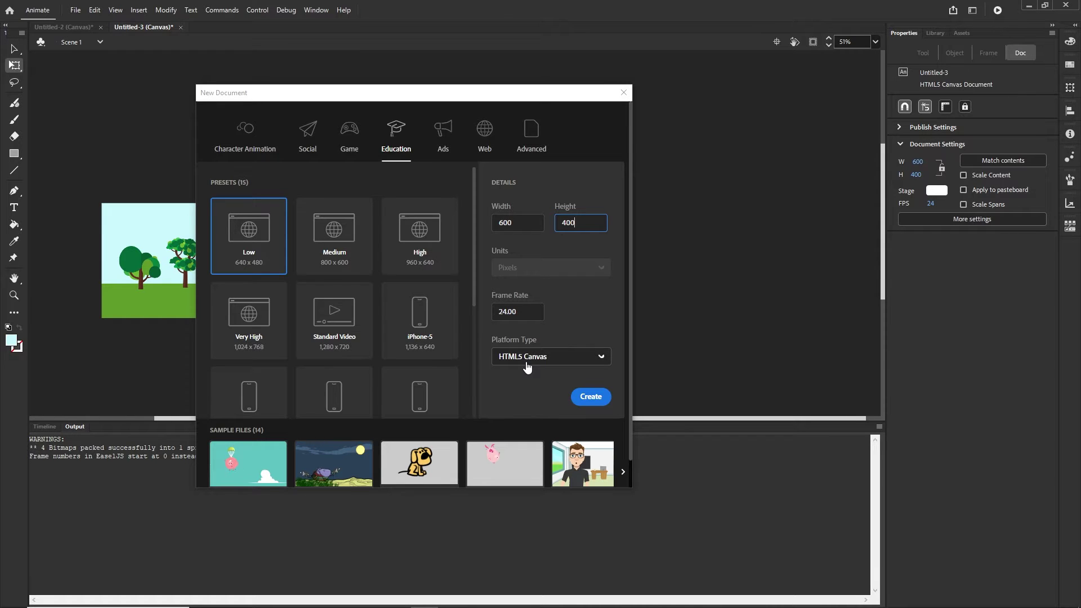
{"action": "left_click", "coordinate": [591, 397]}
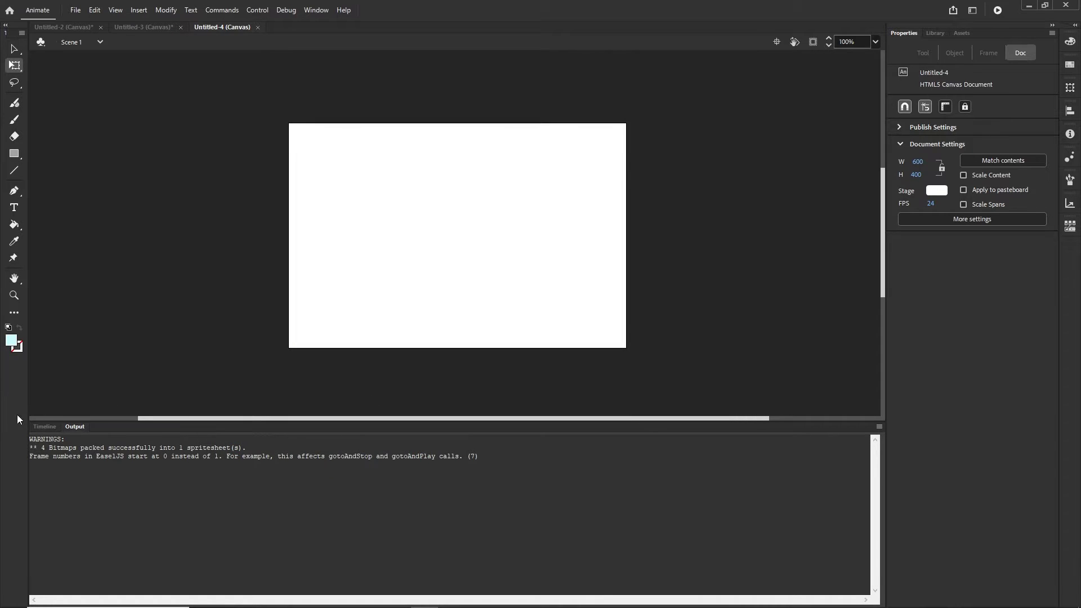
Step: Show the Timeline, and bring tree1.png to tree5.png from the File Explorer pngs folder onto the new document's stage
{"action": "left_click", "coordinate": [43, 427]}
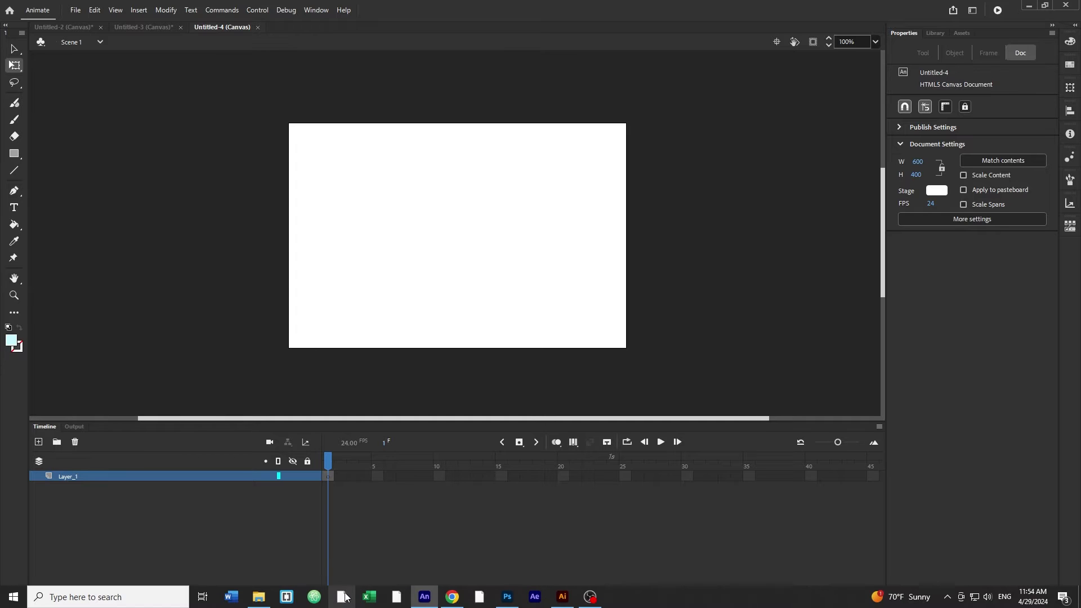
{"action": "left_click", "coordinate": [258, 597]}
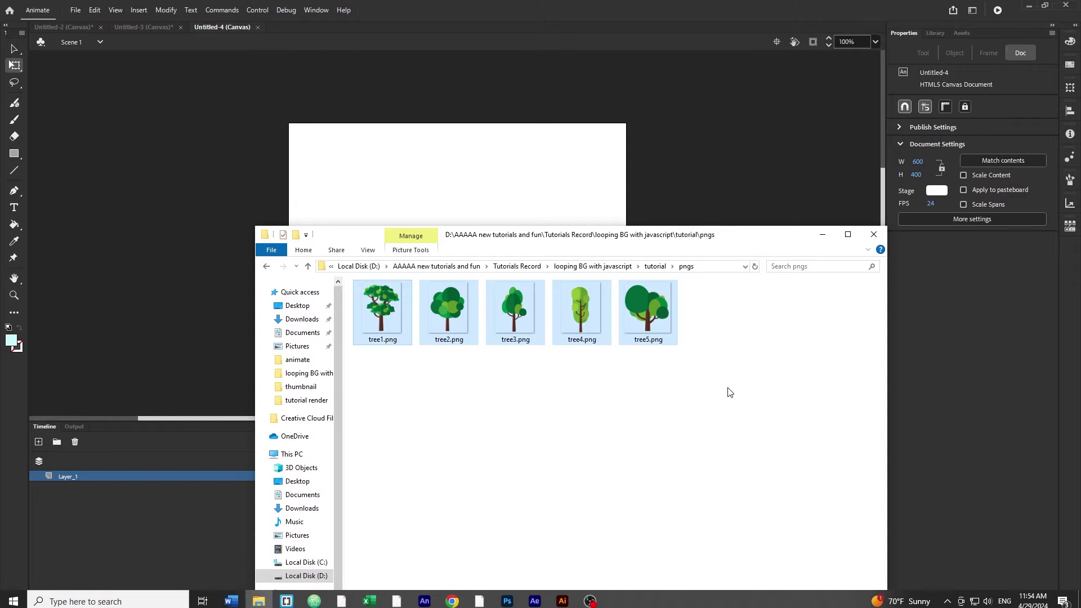
{"action": "left_click", "coordinate": [648, 310]}
{"action": "left_click", "coordinate": [392, 310], "text": "shift"}
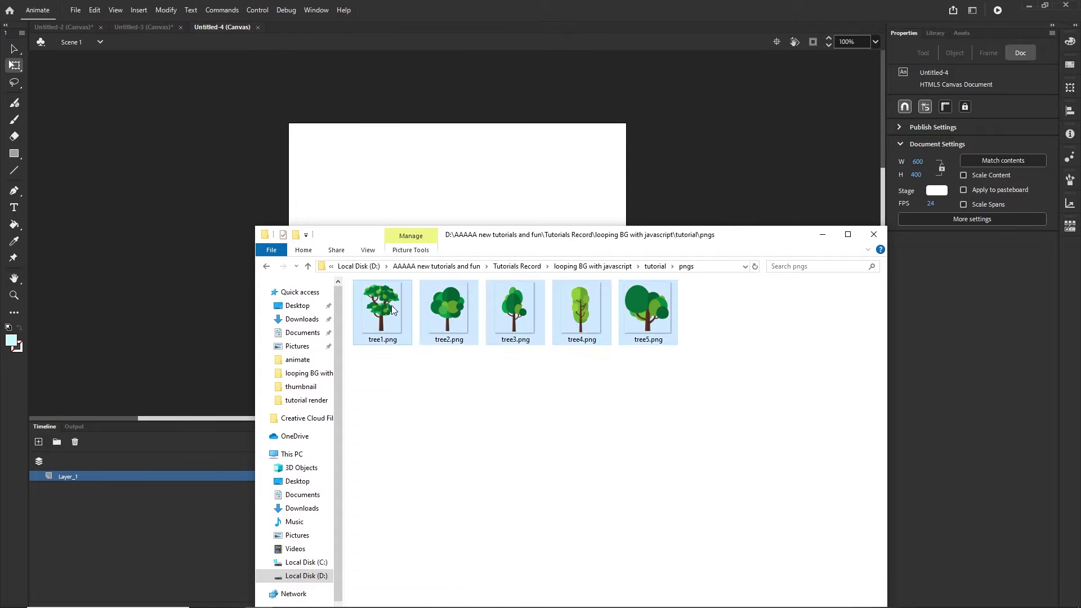
{"action": "left_click_drag", "start_coordinate": [640, 312], "coordinate": [505, 190]}
{"action": "left_click", "coordinate": [711, 196]}
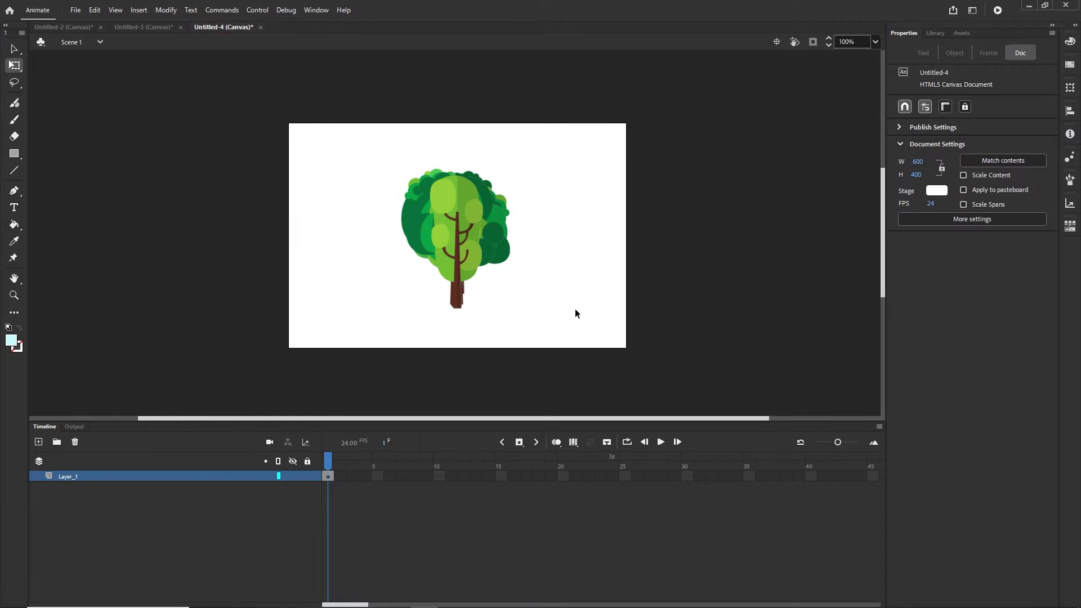
Step: Spread the stacked tree bitmaps into a side-by-side row across the stage and pasteboard
{"action": "left_click_drag", "start_coordinate": [463, 263], "coordinate": [615, 256]}
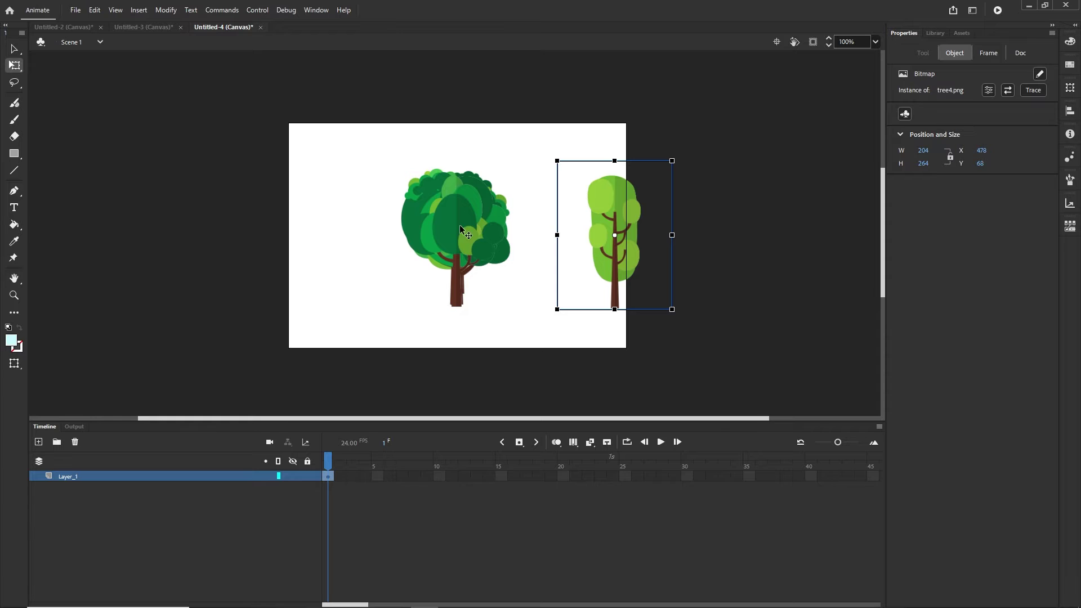
{"action": "left_click_drag", "start_coordinate": [459, 225], "coordinate": [338, 258]}
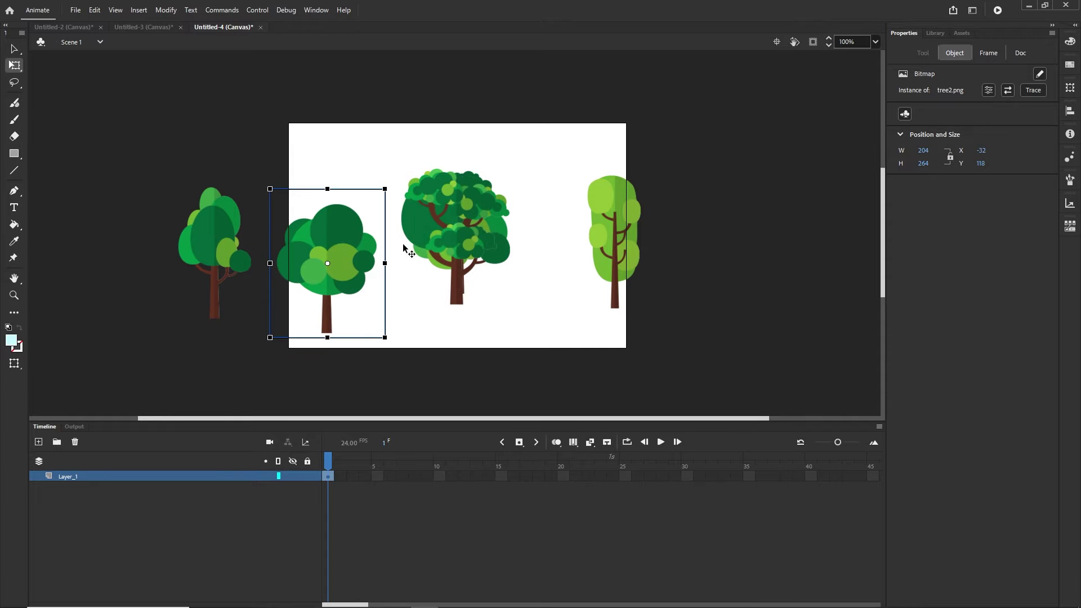
{"action": "left_click_drag", "start_coordinate": [403, 248], "coordinate": [654, 263]}
{"action": "left_click", "coordinate": [443, 248]}
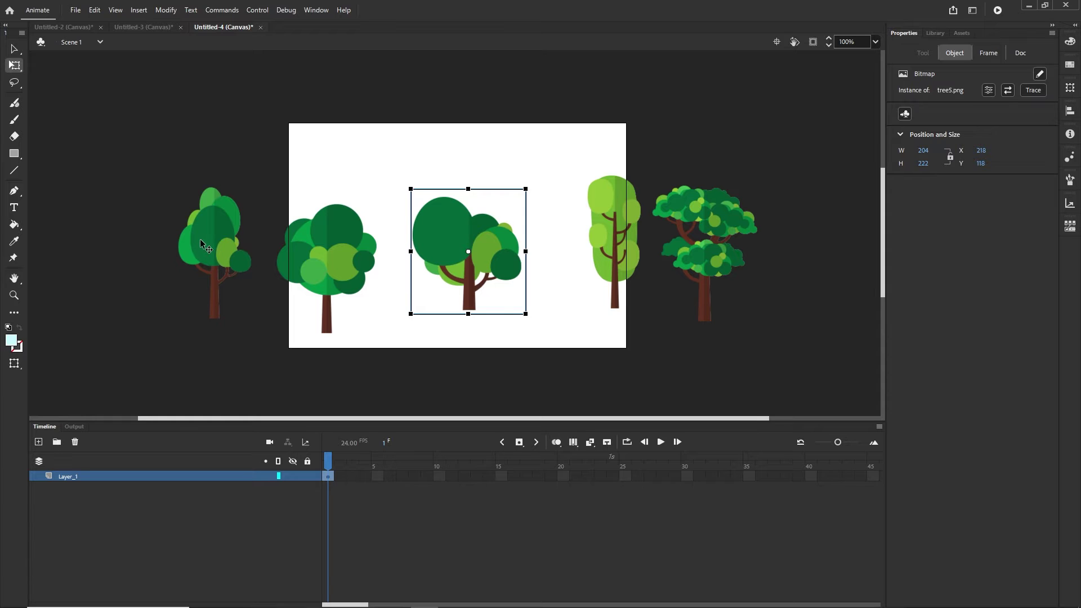
{"action": "left_click", "coordinate": [815, 42]}
{"action": "left_click", "coordinate": [814, 42]}
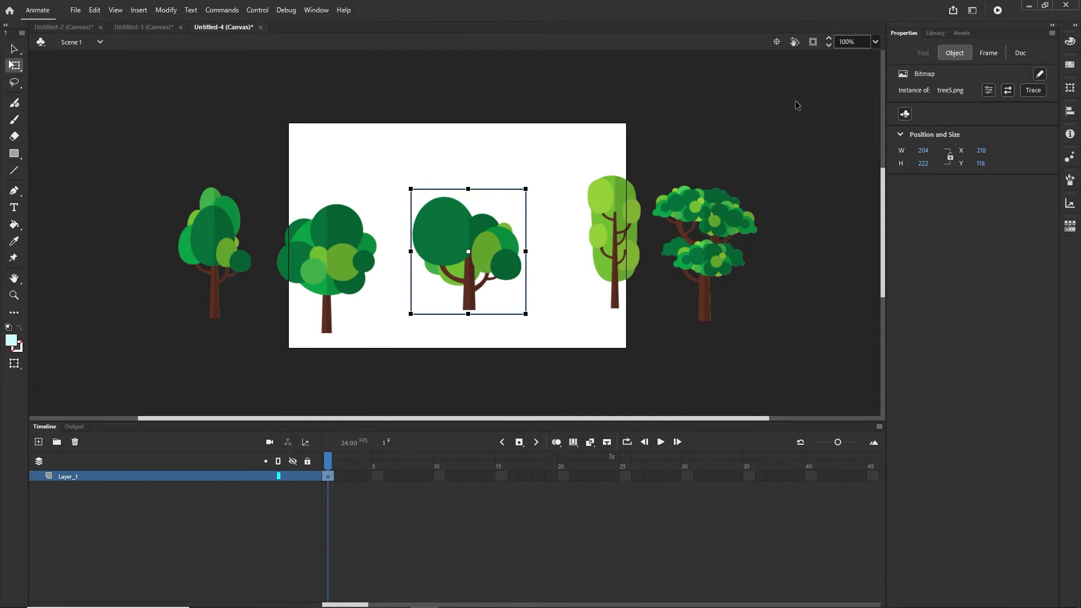
{"action": "left_click", "coordinate": [802, 326]}
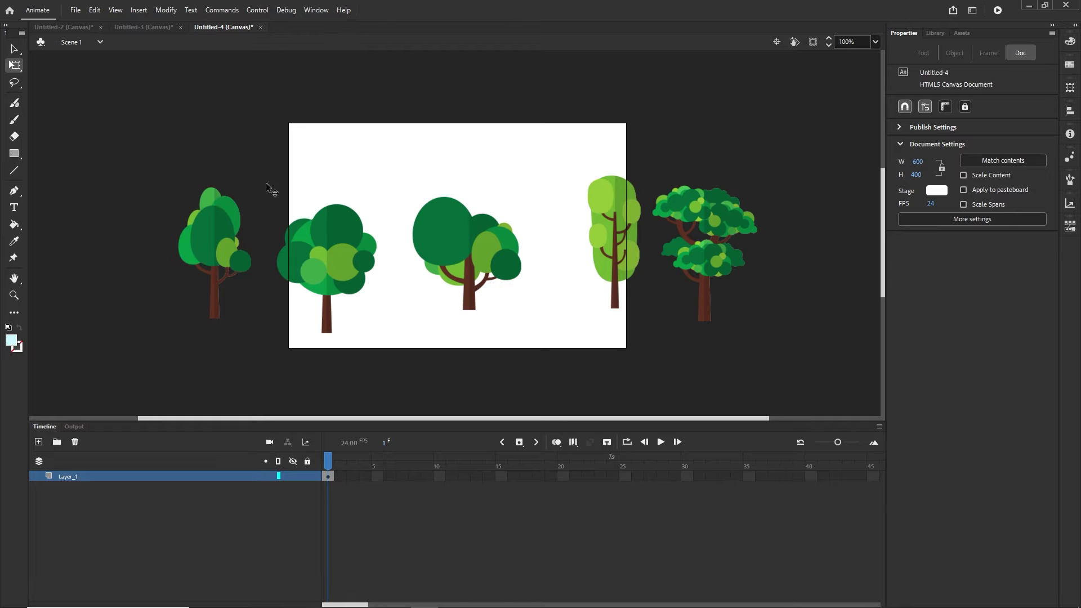
Step: Convert the leftmost tree, tree3.png, into a Movie Clip symbol named t1 with centre registration
{"action": "left_click", "coordinate": [215, 234]}
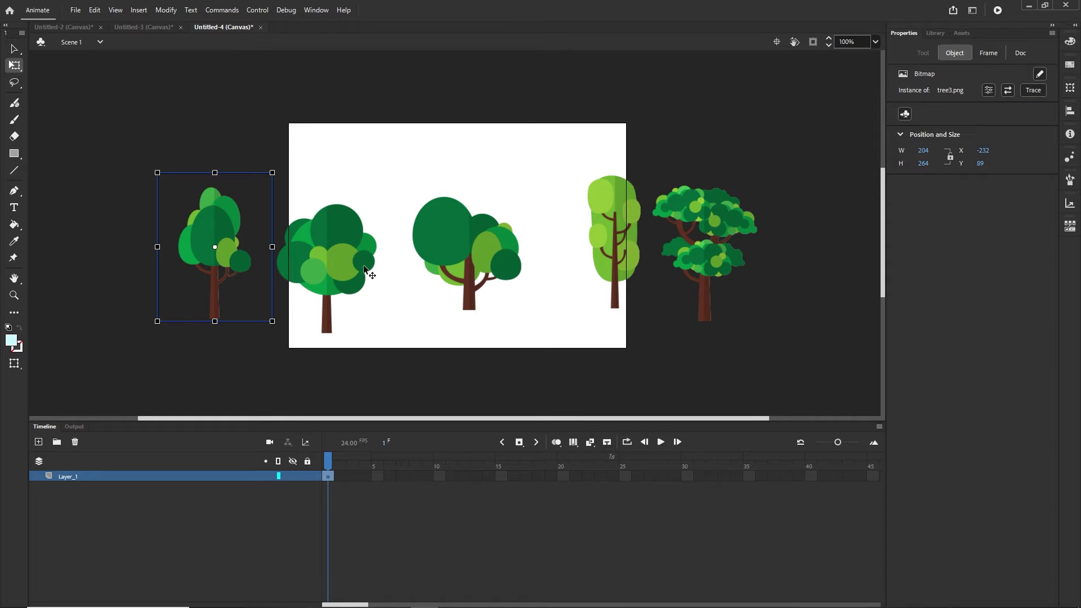
{"action": "left_click", "coordinate": [168, 11]}
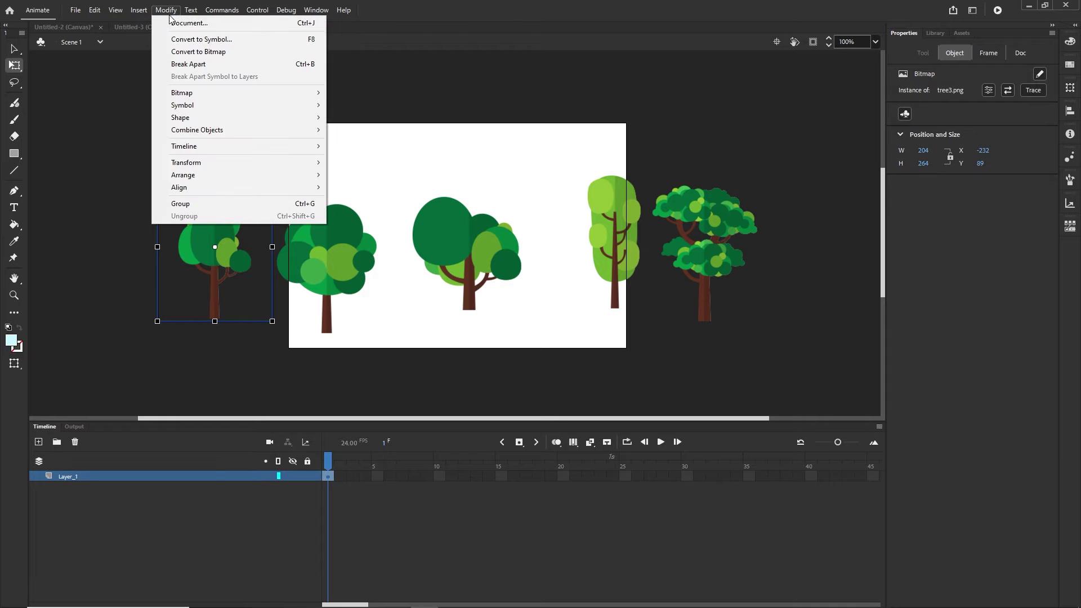
{"action": "left_click", "coordinate": [314, 39]}
{"action": "type", "text": "t"}
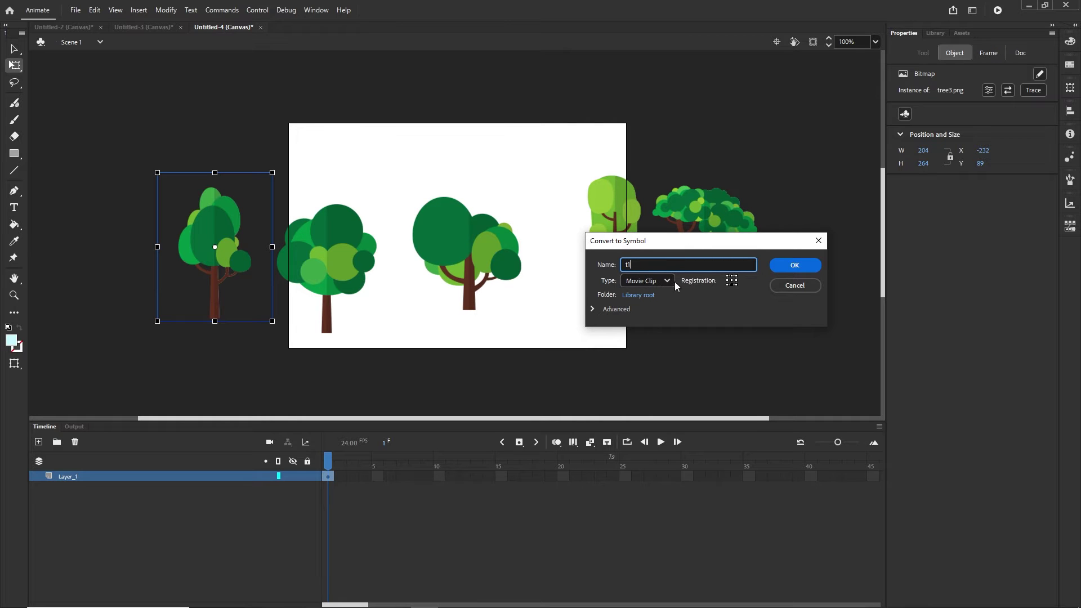
{"action": "left_click", "coordinate": [732, 283]}
{"action": "left_click", "coordinate": [803, 269]}
Step: Convert the second tree in the row, tree2.png, into a Movie Clip symbol named t2
{"action": "left_click", "coordinate": [342, 255]}
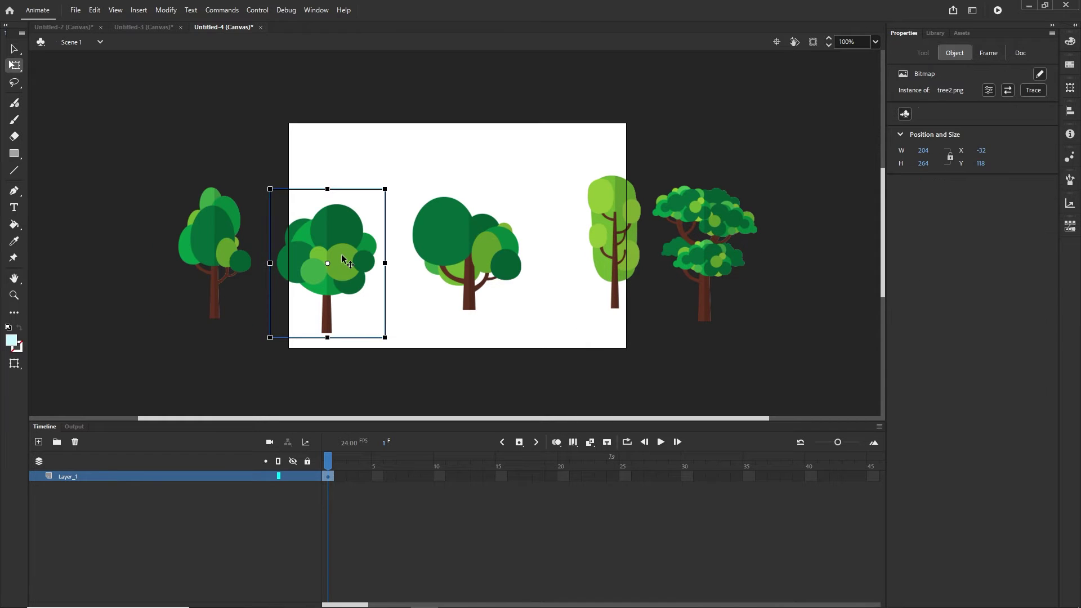
{"action": "key", "text": "F8"}
{"action": "type", "text": "t2"}
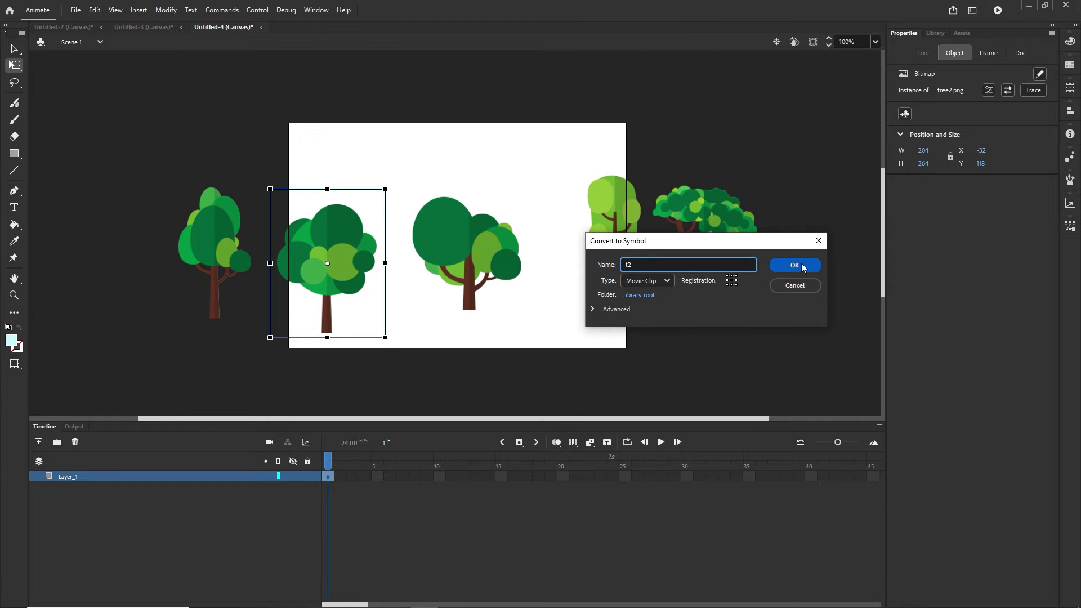
{"action": "left_click", "coordinate": [802, 264]}
Step: Convert the middle tree, tree5.png, into a Movie Clip symbol named t3
{"action": "left_click", "coordinate": [479, 248]}
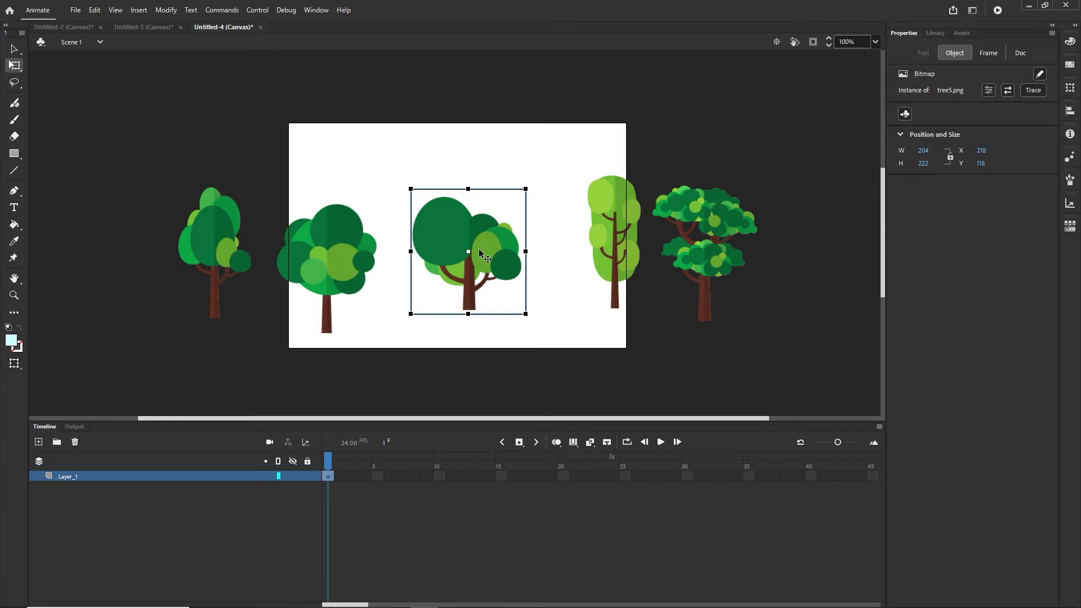
{"action": "key", "text": "F8"}
{"action": "type", "text": "t3"}
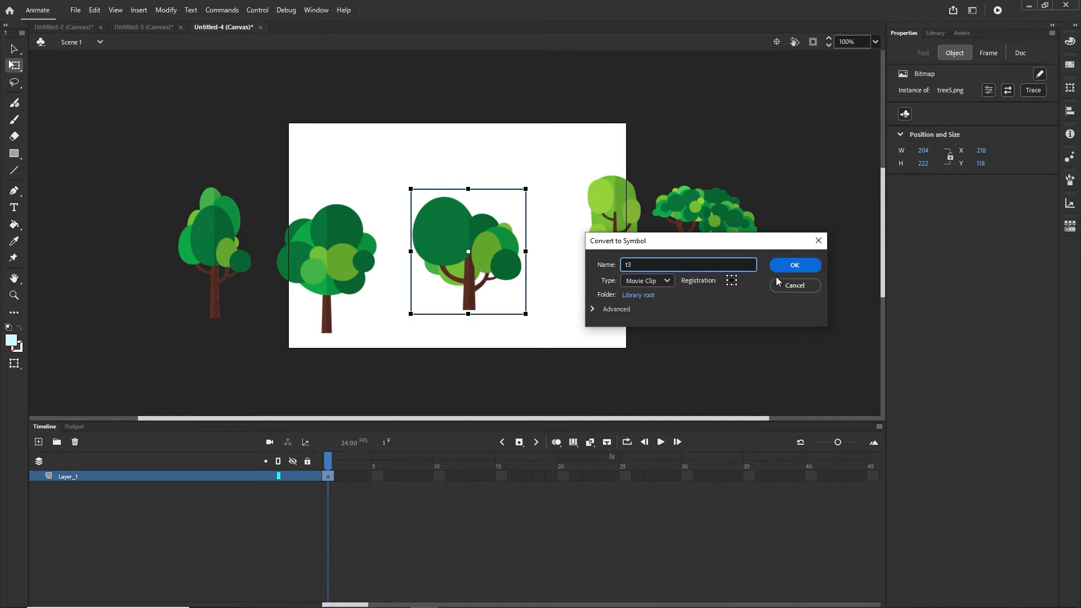
{"action": "left_click", "coordinate": [815, 266]}
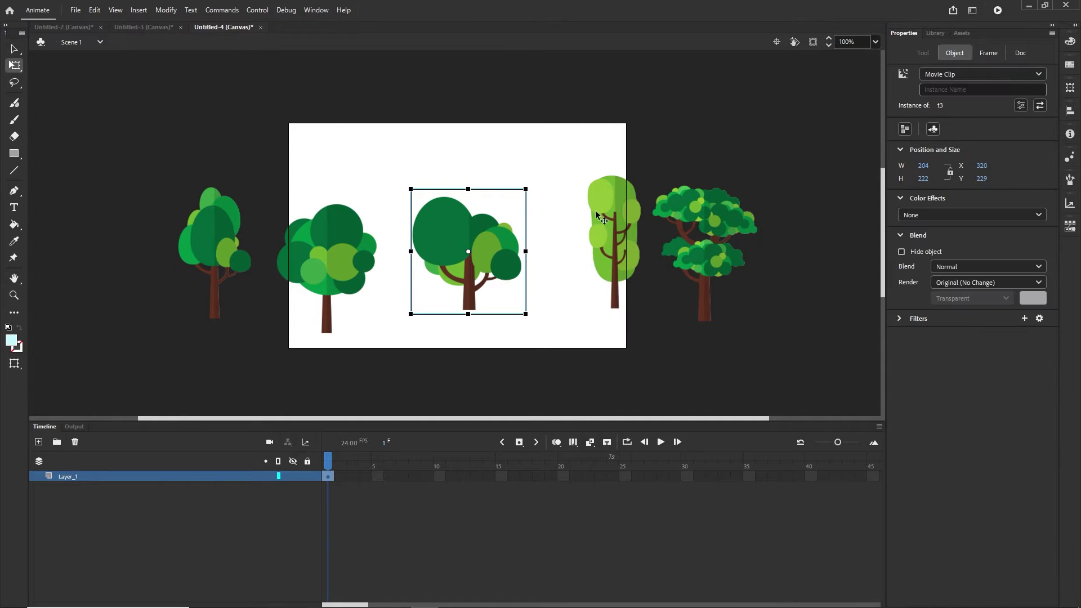
Step: Convert the tall light-green tree, tree4.png, into a Movie Clip symbol named t4
{"action": "left_click", "coordinate": [612, 217]}
{"action": "key", "text": "F8"}
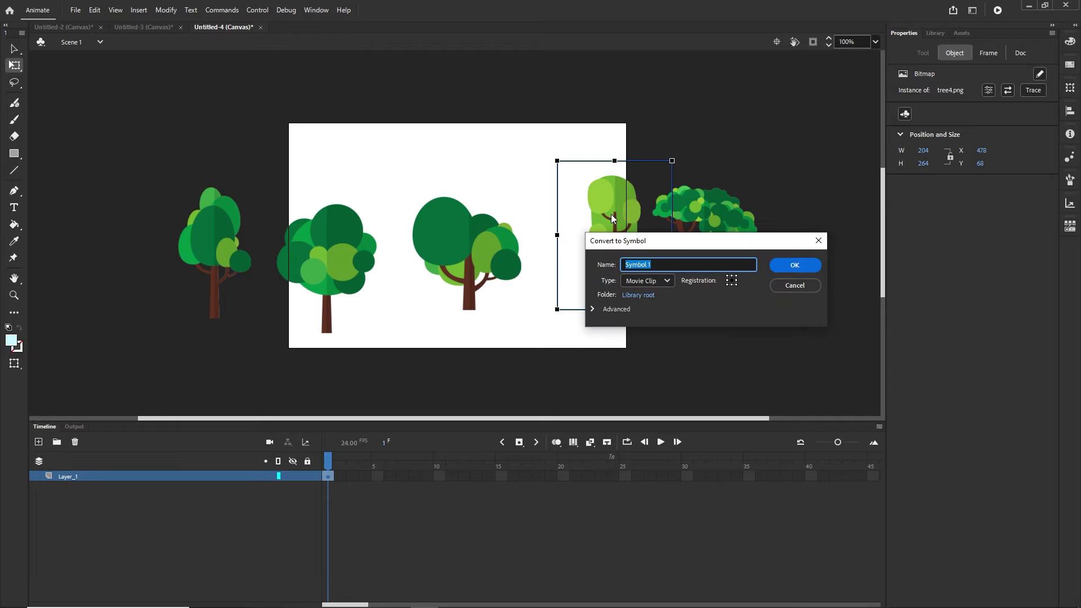
{"action": "type", "text": "t4"}
{"action": "key", "text": "Return"}
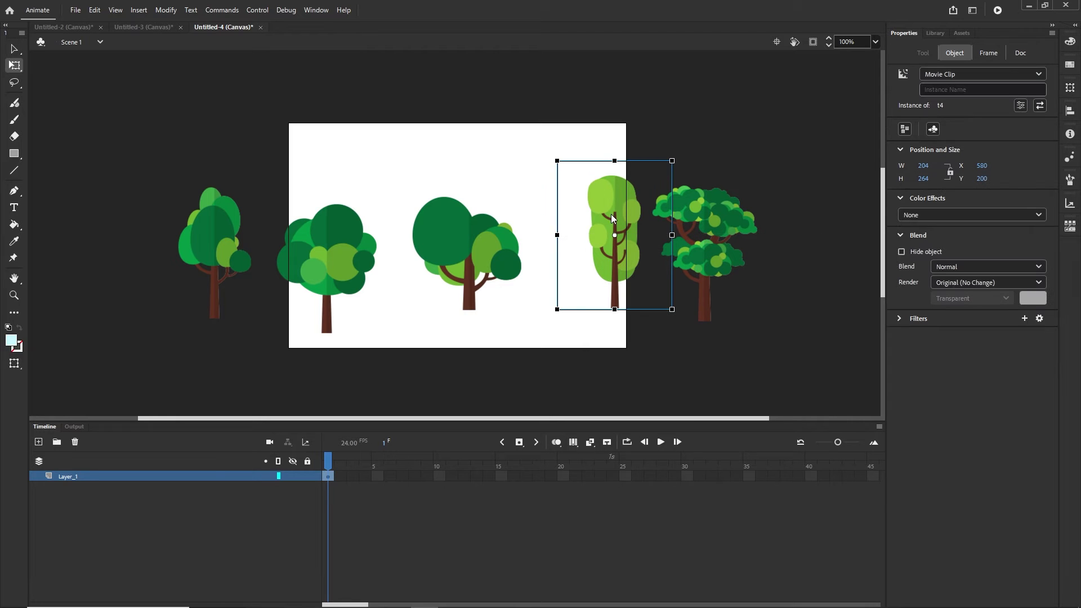
Step: Convert the rightmost tree, tree1.png, into a Movie Clip symbol named t5 and deselect it
{"action": "left_click", "coordinate": [724, 208]}
{"action": "key", "text": "F8"}
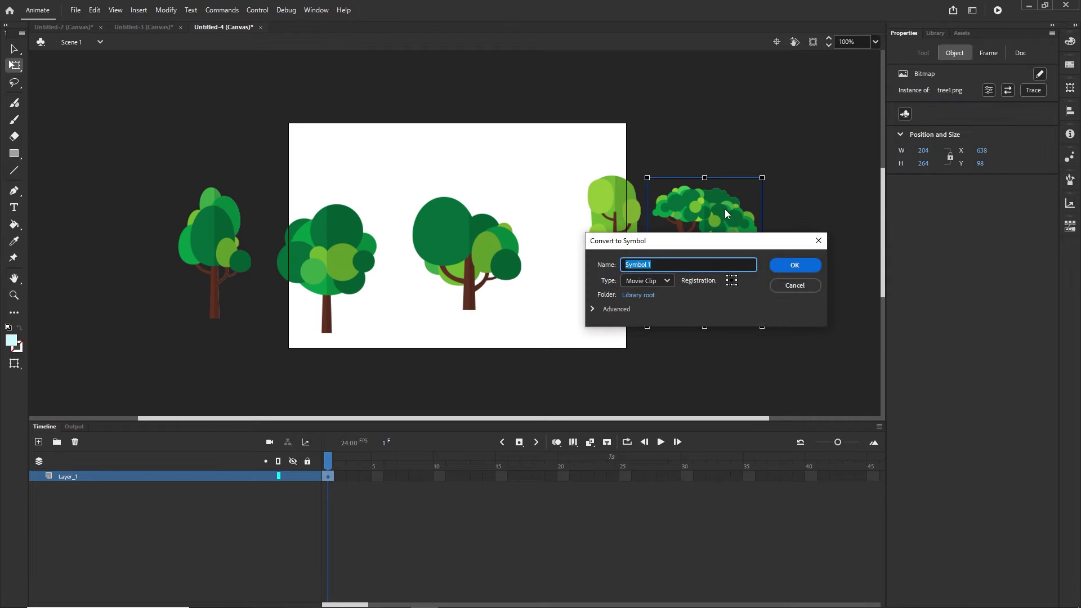
{"action": "type", "text": "t5"}
{"action": "left_click", "coordinate": [800, 271]}
{"action": "left_click", "coordinate": [720, 394]}
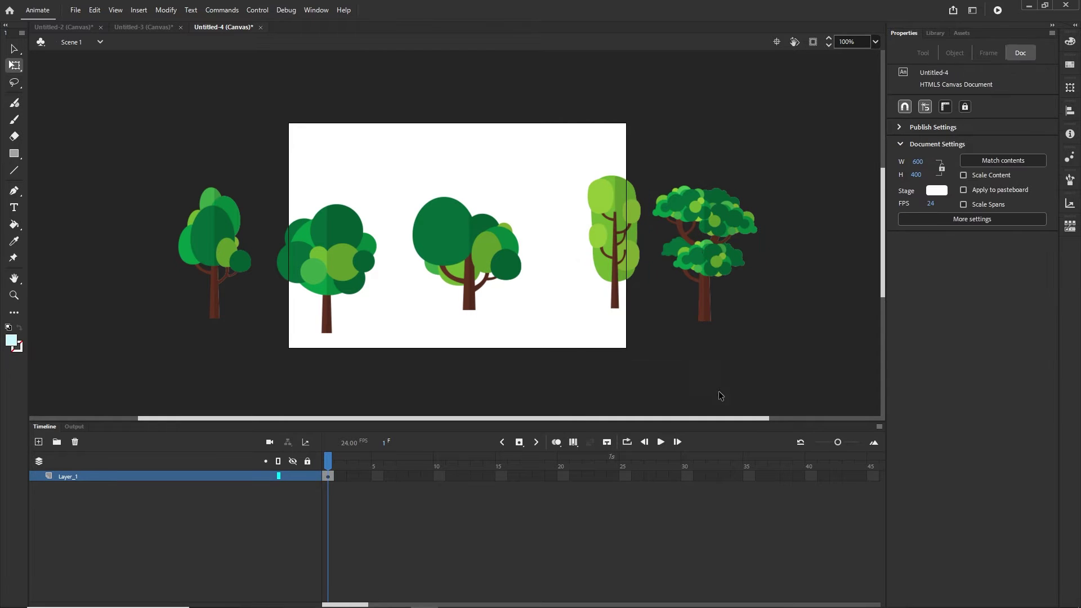
Step: Delete all five trees from the stage, and review the tree bitmaps and movie clips t1 to t5 in the Library
{"action": "left_click_drag", "start_coordinate": [799, 106], "coordinate": [141, 365]}
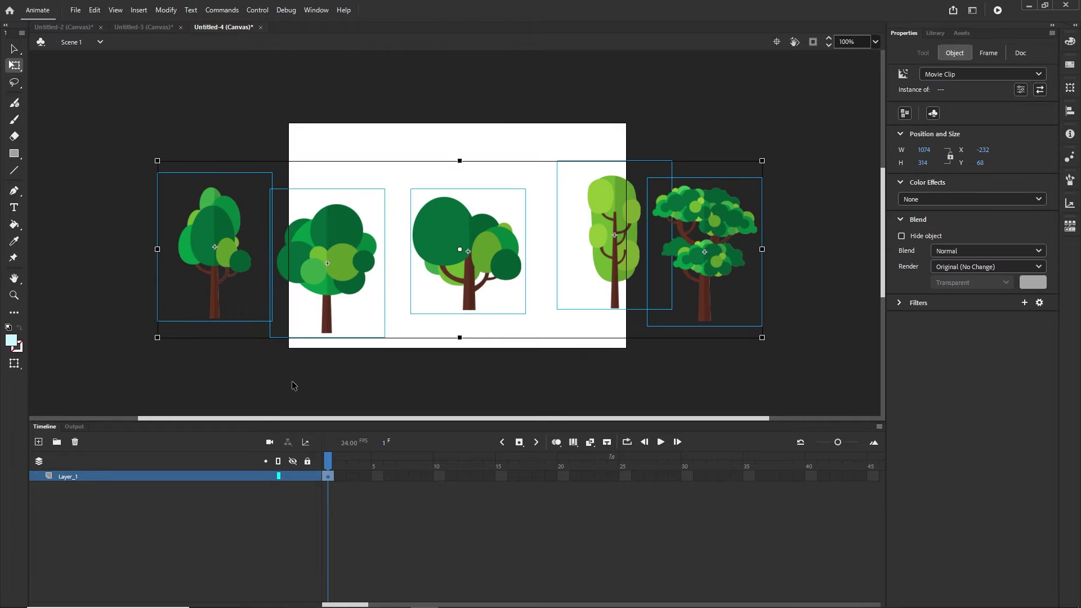
{"action": "key", "text": "Delete"}
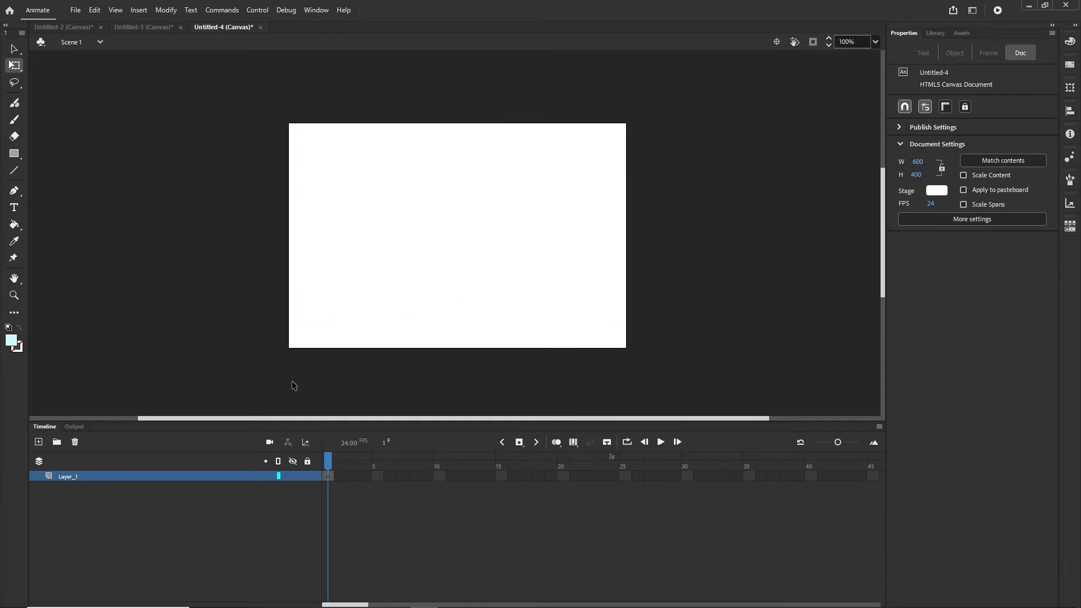
{"action": "left_click", "coordinate": [944, 32]}
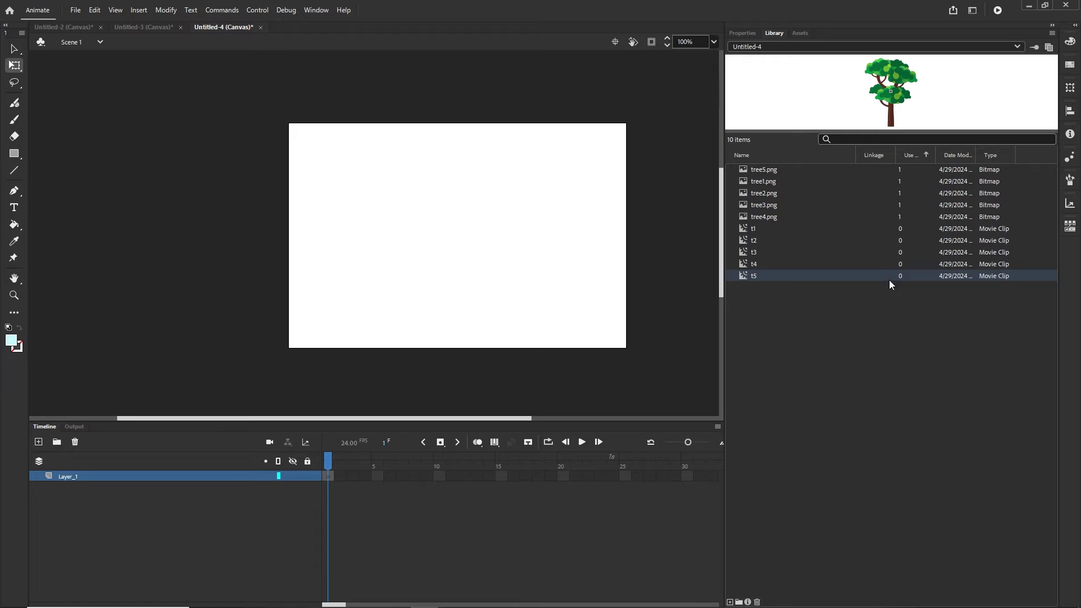
{"action": "left_click", "coordinate": [758, 169]}
{"action": "left_click", "coordinate": [760, 216], "text": "shift"}
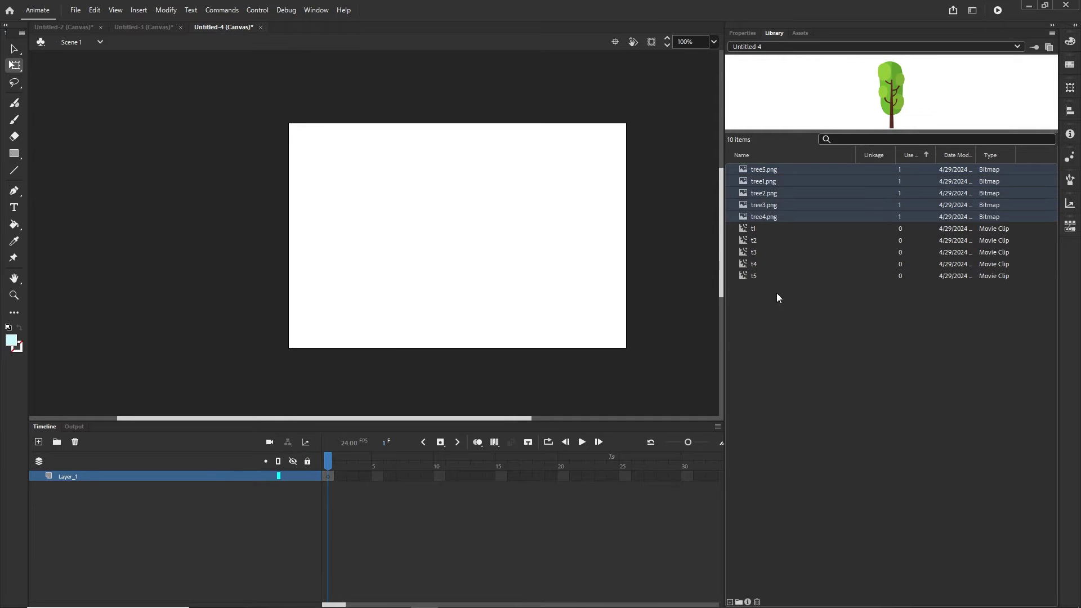
{"action": "left_click", "coordinate": [788, 334]}
{"action": "left_click", "coordinate": [756, 229]}
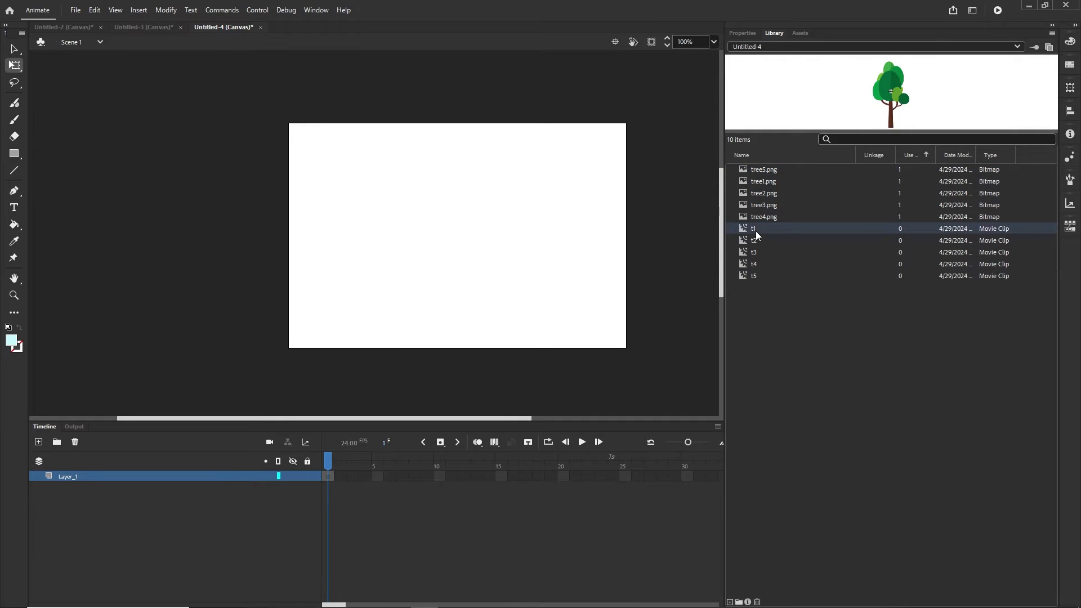
{"action": "left_click", "coordinate": [755, 276], "text": "shift"}
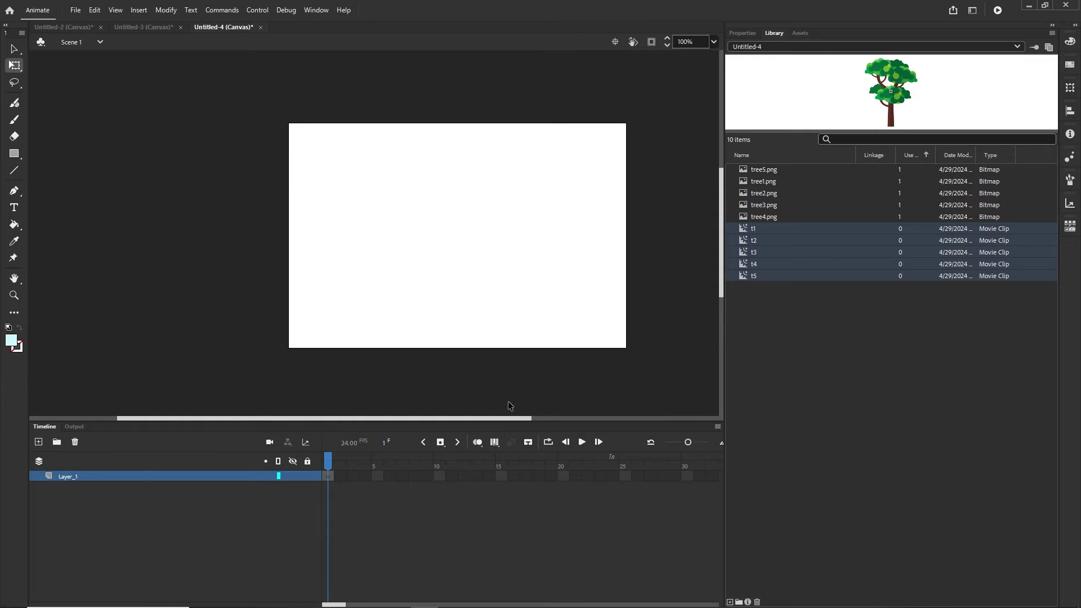
Step: Draw a bright green, strokeless ground rectangle about 1450 × 150 px across the stage's lower part, extending well past its right edge
{"action": "scroll", "coordinate": [532, 298], "scroll_direction": "down", "scroll_amount": 2}
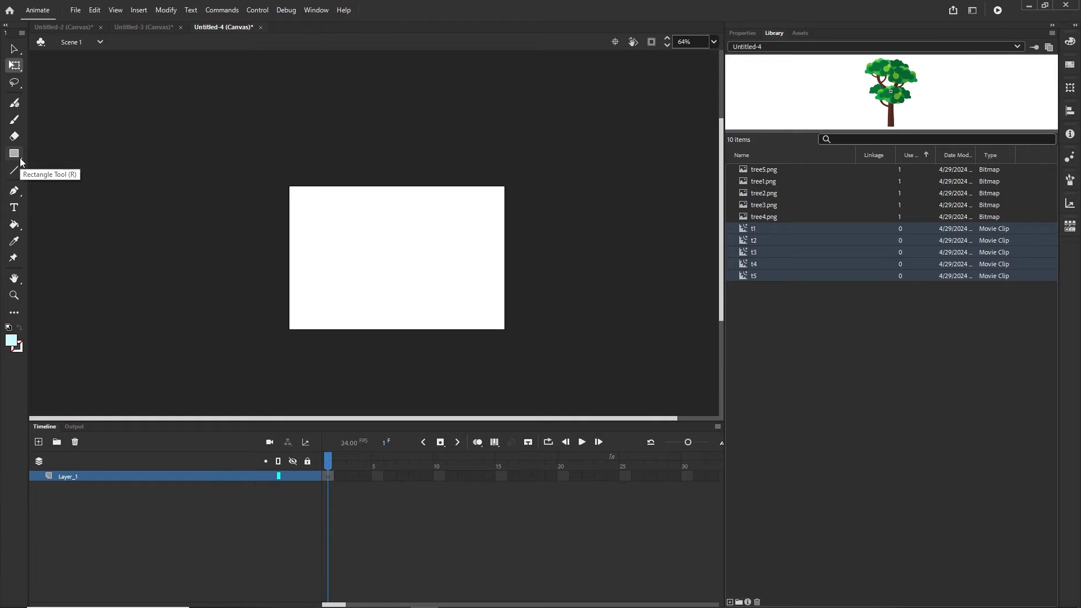
{"action": "left_click_drag", "start_coordinate": [22, 162], "coordinate": [56, 158]}
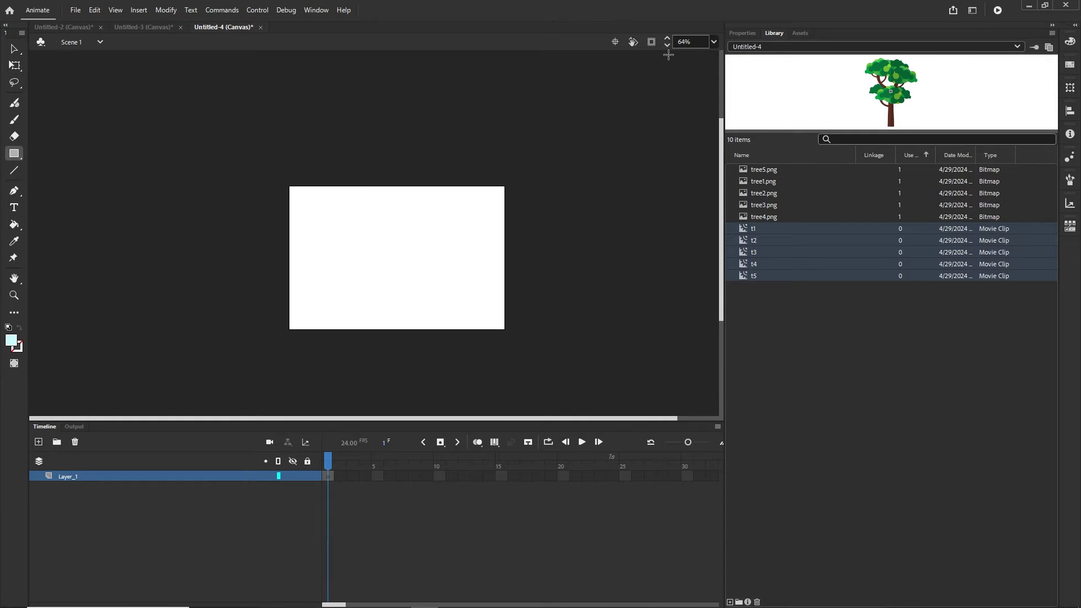
{"action": "left_click", "coordinate": [749, 34]}
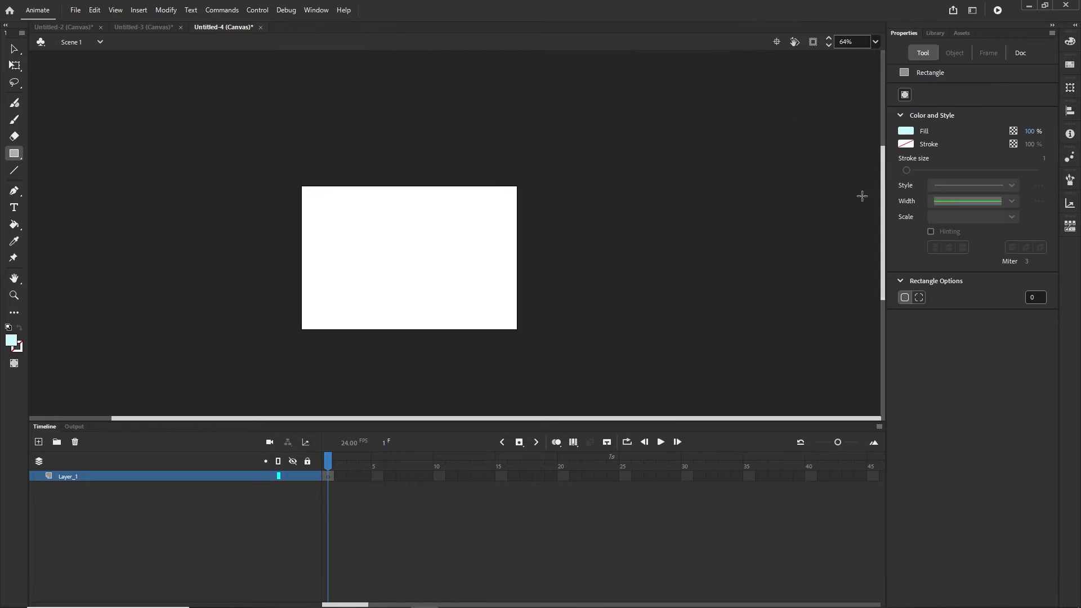
{"action": "left_click", "coordinate": [908, 130]}
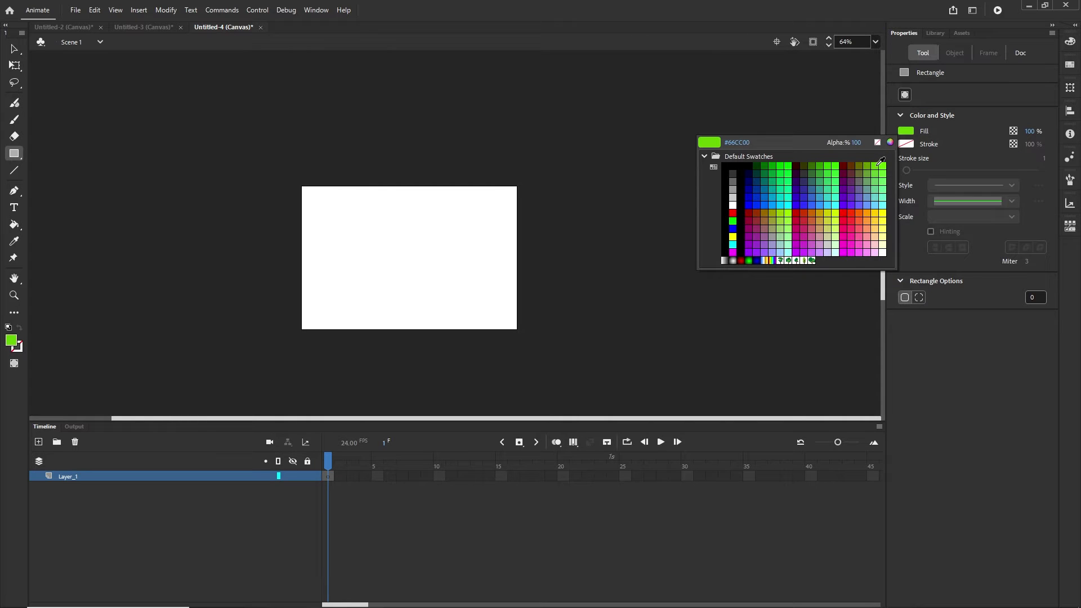
{"action": "left_click", "coordinate": [877, 162]}
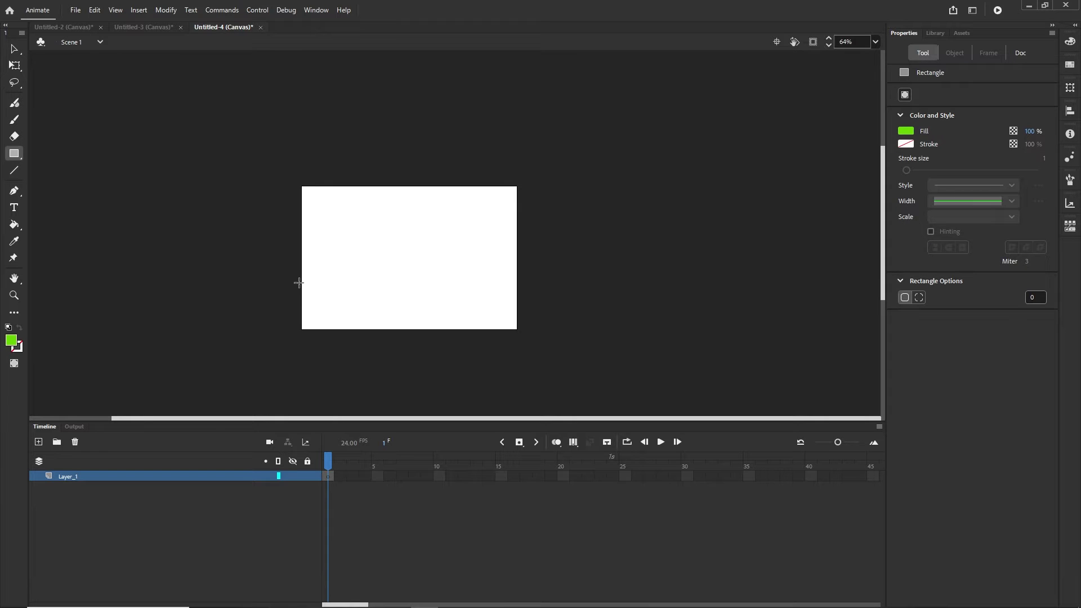
{"action": "mouse_move", "coordinate": [299, 282]}
{"action": "left_mouse_down"}
{"action": "mouse_move", "coordinate": [415, 345]}
{"action": "mouse_move", "coordinate": [695, 353]}
{"action": "mouse_move", "coordinate": [821, 338]}
{"action": "left_mouse_up"}
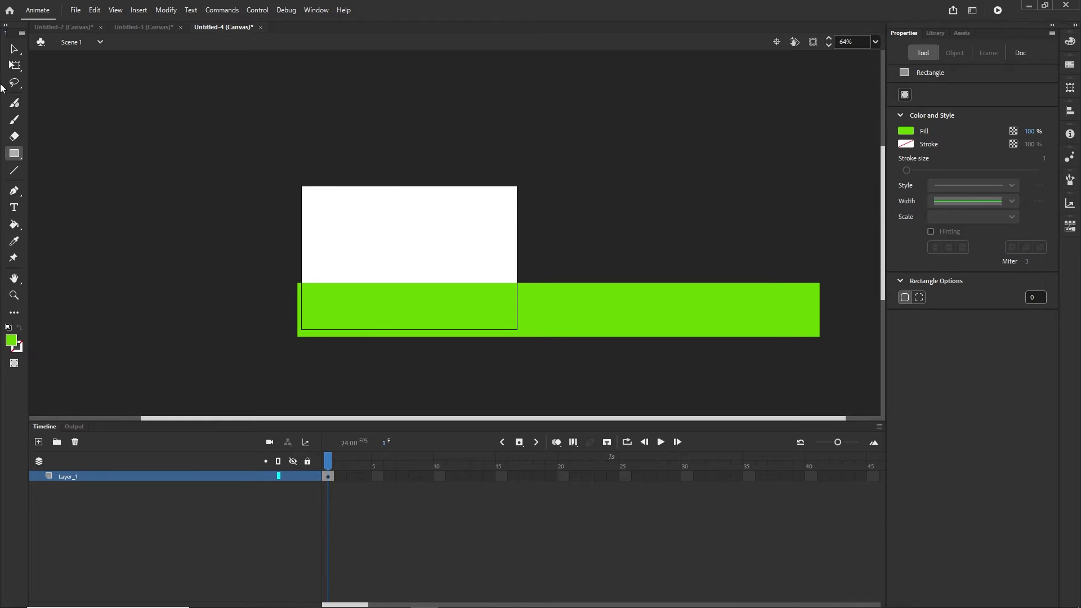
Step: Place the movie clips t1, t2 and t3 from the Library in a row along the green ground, with t3 beyond the stage's right edge
{"action": "left_click", "coordinate": [14, 49]}
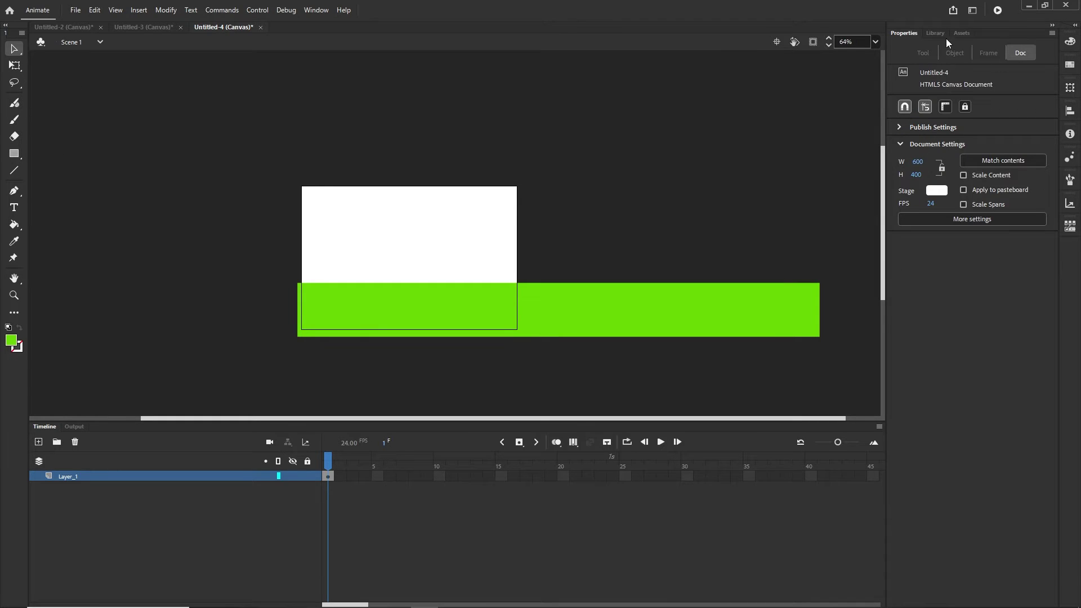
{"action": "left_click", "coordinate": [937, 34]}
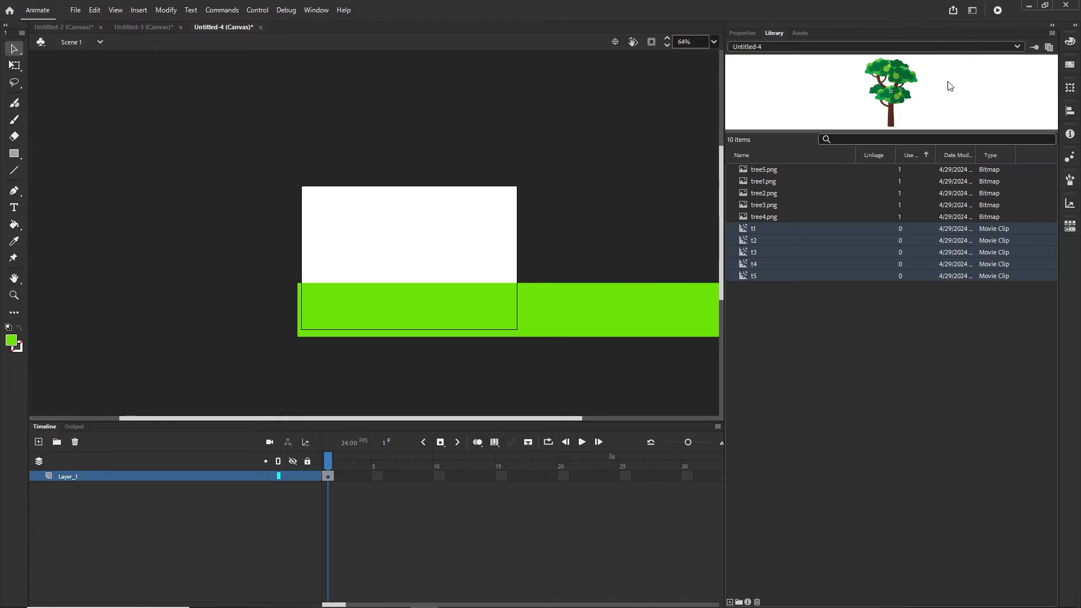
{"action": "left_click", "coordinate": [745, 229]}
{"action": "left_click_drag", "start_coordinate": [749, 228], "coordinate": [367, 260]}
{"action": "left_click", "coordinate": [827, 362]}
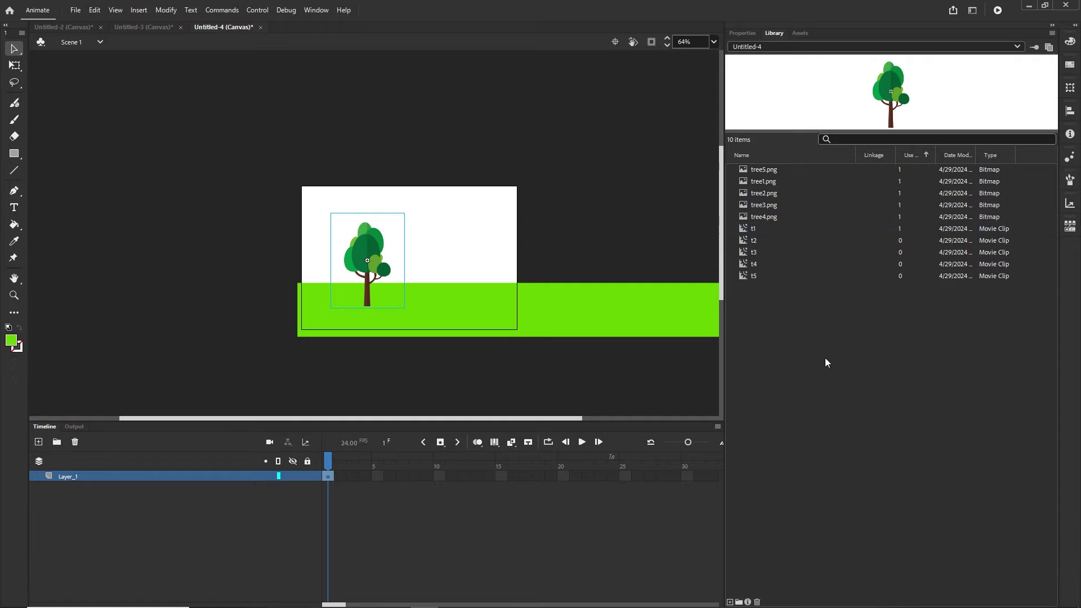
{"action": "left_click", "coordinate": [758, 241]}
{"action": "left_click_drag", "start_coordinate": [752, 245], "coordinate": [474, 249]}
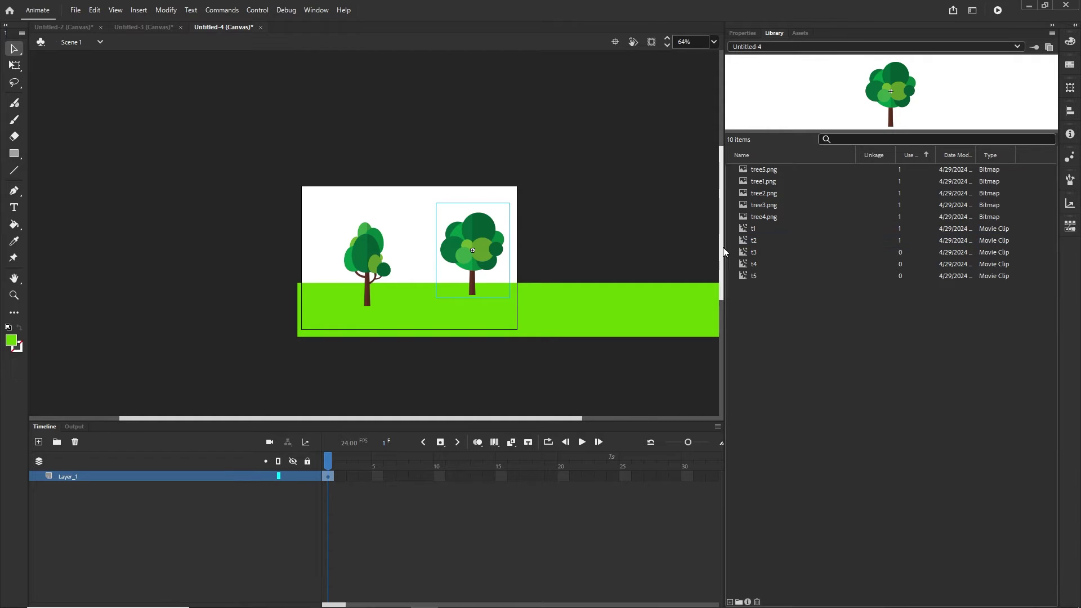
{"action": "left_click", "coordinate": [752, 254]}
{"action": "left_click_drag", "start_coordinate": [755, 259], "coordinate": [578, 258]}
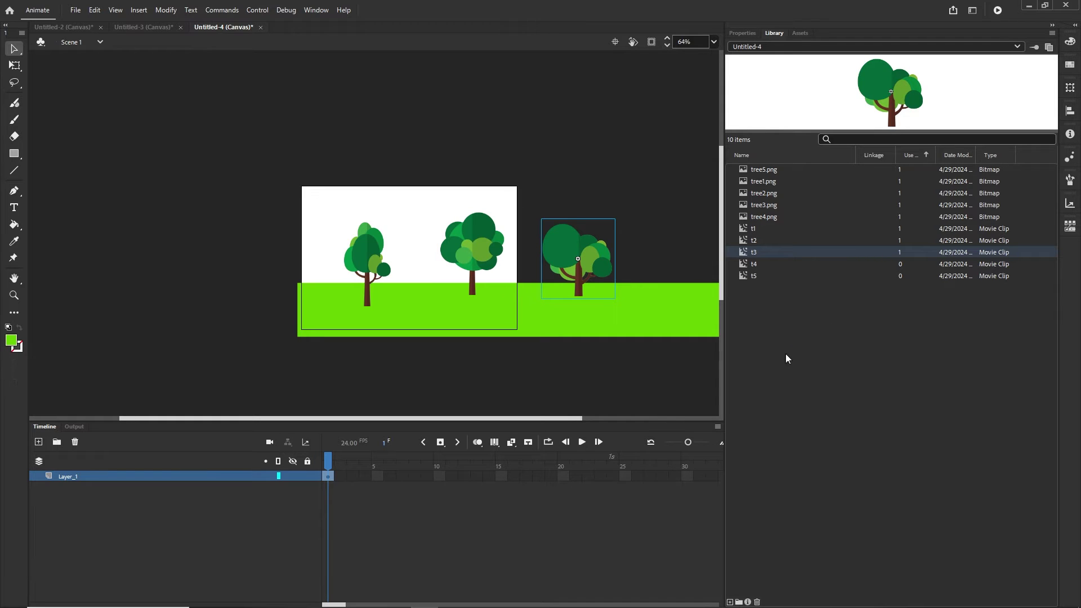
Step: Add movie clip t4 to the right of t3, and duplicate the t2 tree near the ground's right end
{"action": "left_click_drag", "start_coordinate": [598, 397], "coordinate": [451, 372]}
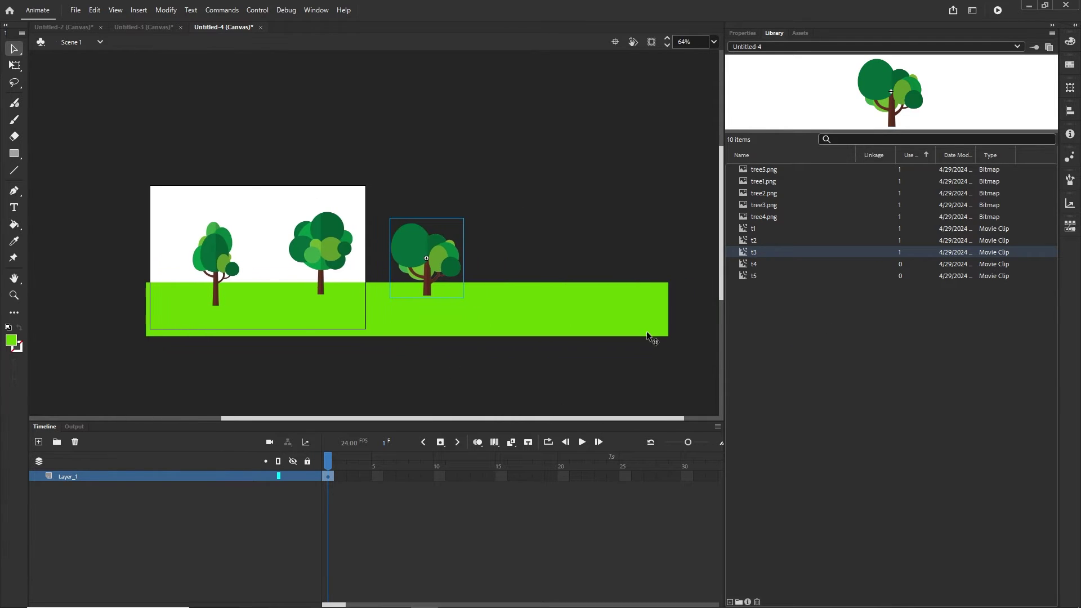
{"action": "left_click", "coordinate": [746, 266]}
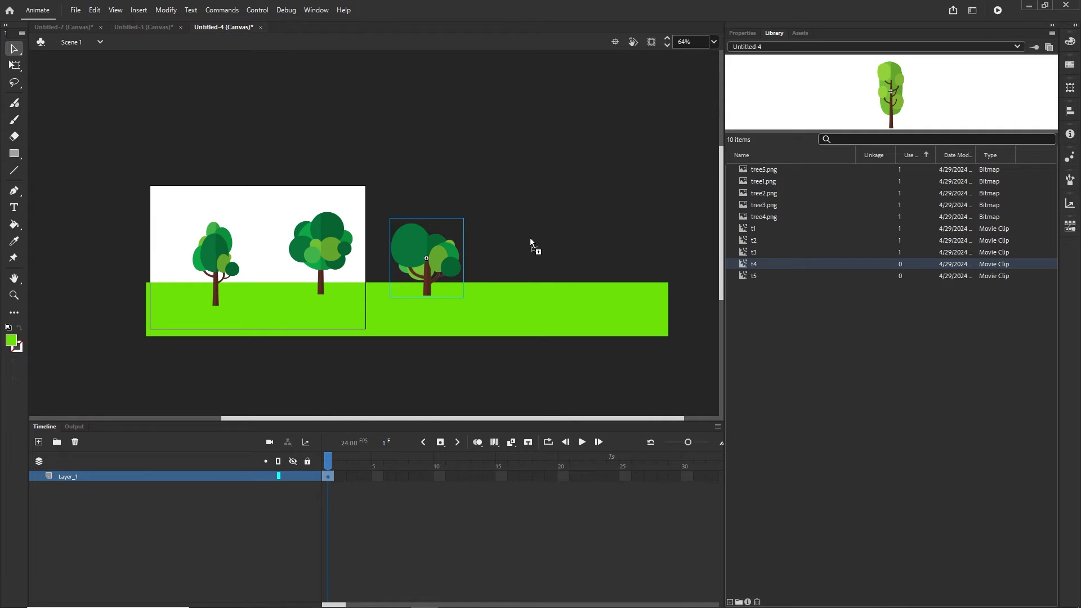
{"action": "left_click_drag", "start_coordinate": [530, 241], "coordinate": [530, 242]}
{"action": "left_click", "coordinate": [309, 256]}
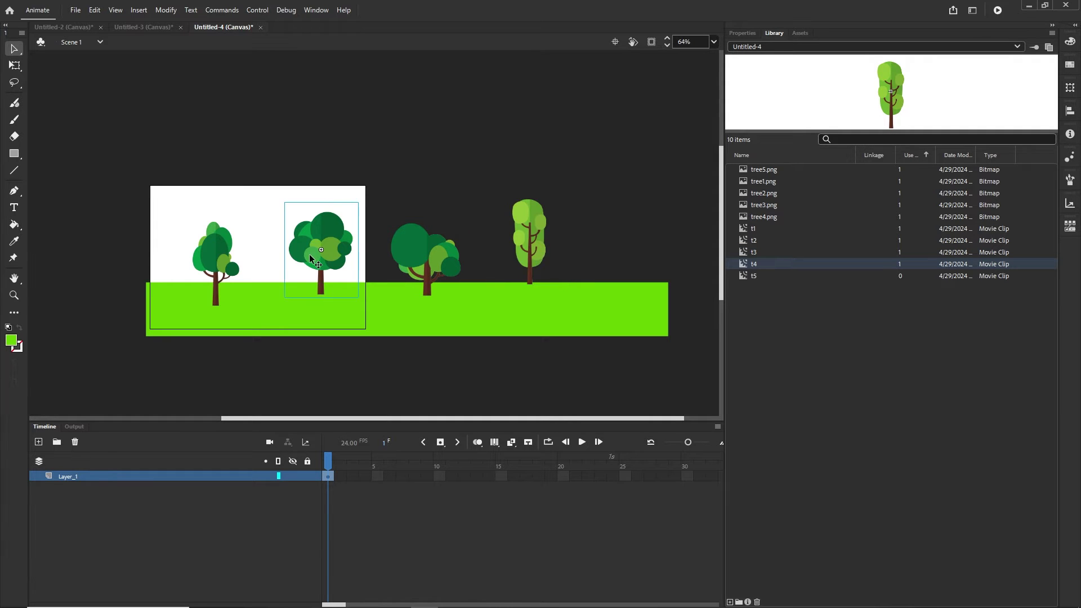
{"action": "left_click_drag", "start_coordinate": [332, 273], "coordinate": [618, 270]}
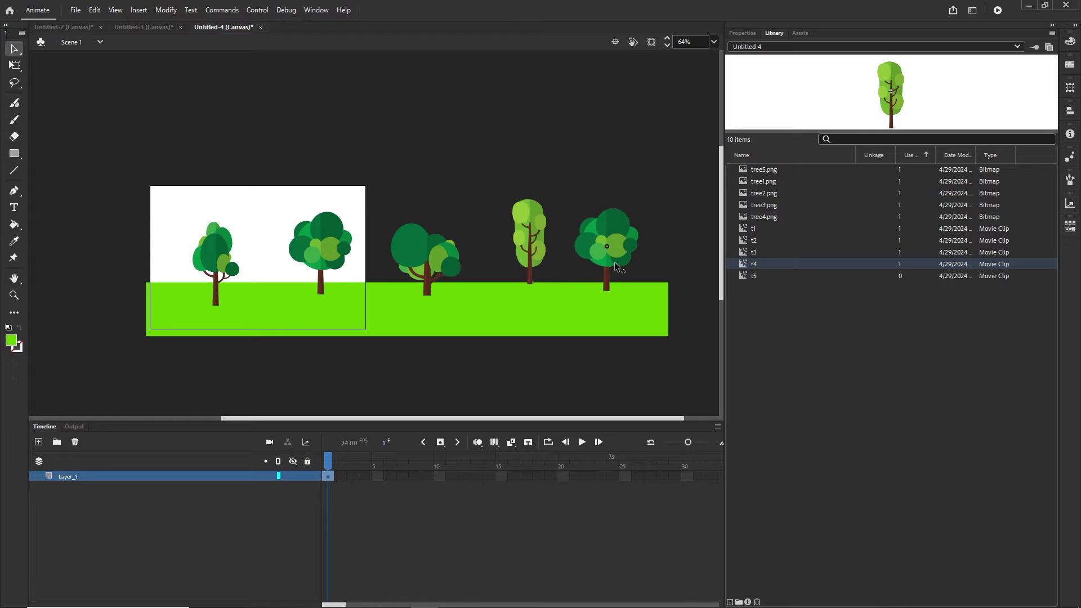
{"action": "left_click_drag", "start_coordinate": [607, 231], "coordinate": [607, 231]}
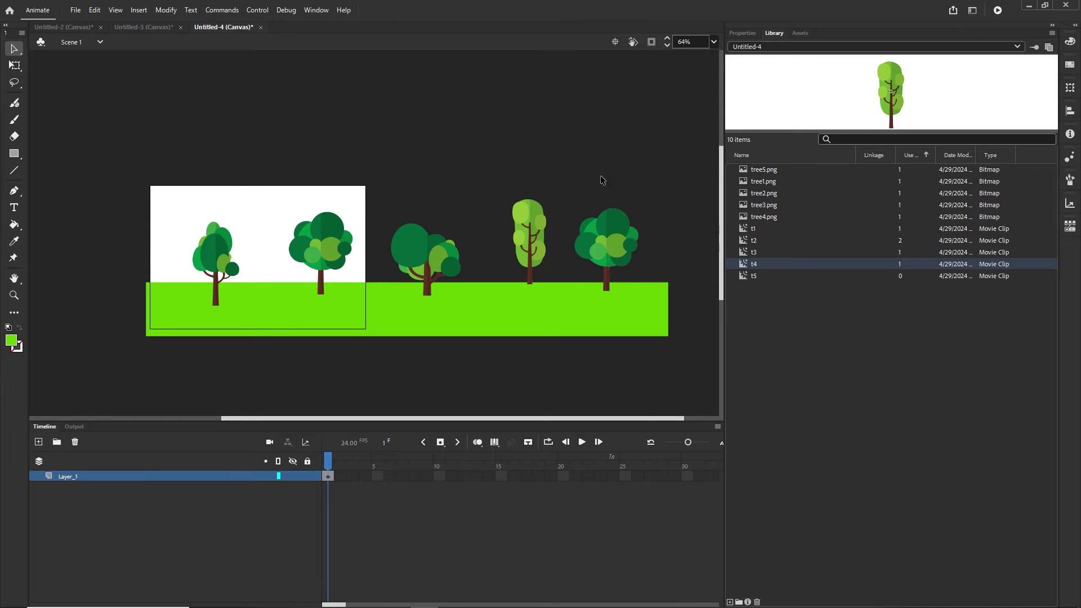
Step: Recolour the ground rectangle with a dark green sampled from the t2 tree's foliage
{"action": "left_click", "coordinate": [462, 308]}
{"action": "left_click", "coordinate": [742, 32]}
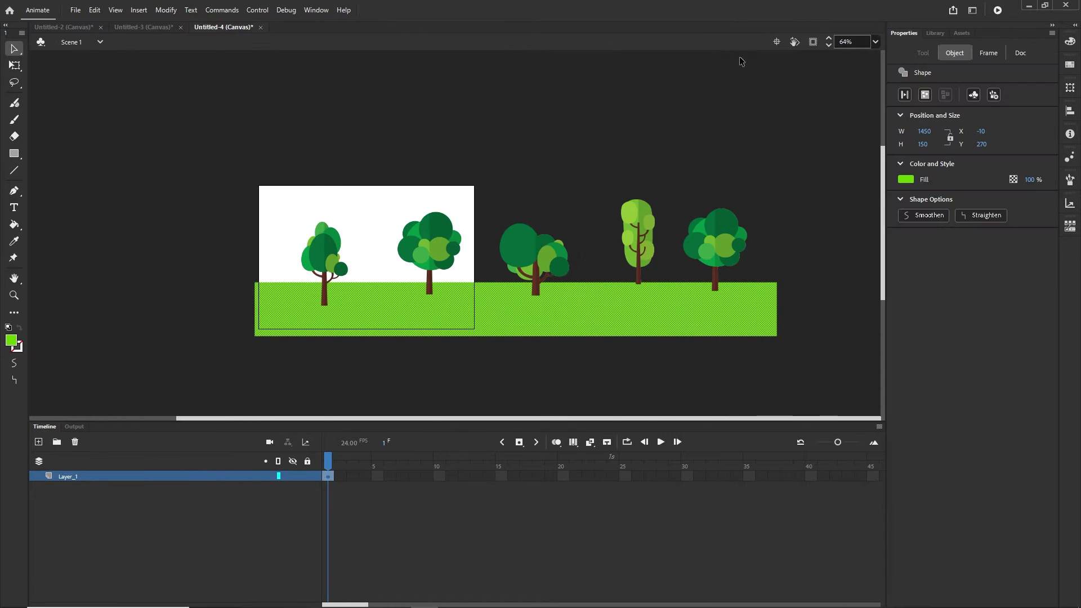
{"action": "left_click", "coordinate": [907, 182]}
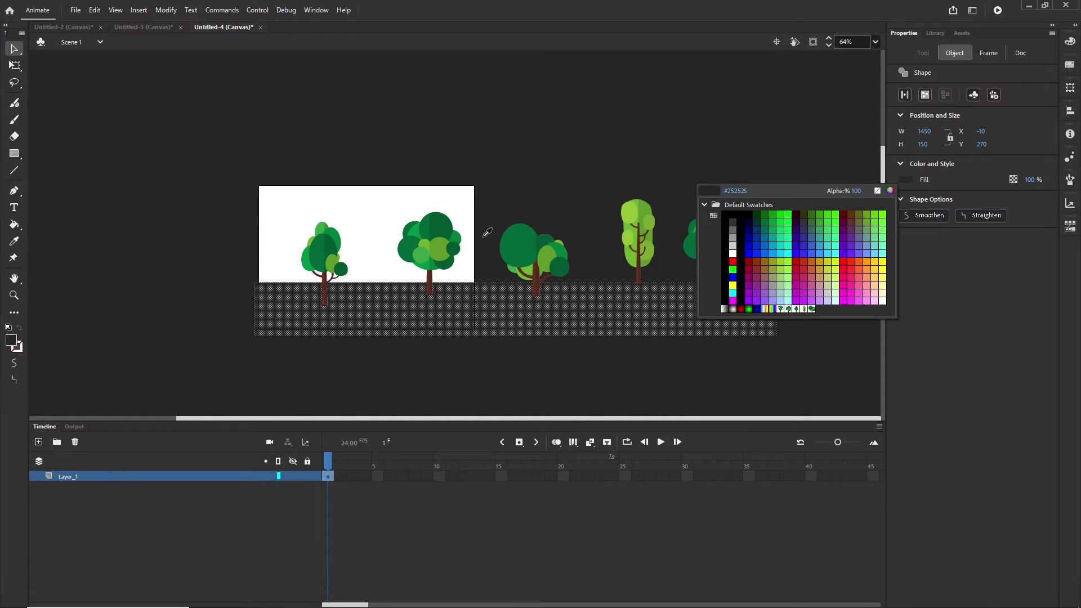
{"action": "left_click", "coordinate": [448, 228]}
{"action": "left_click", "coordinate": [589, 162]}
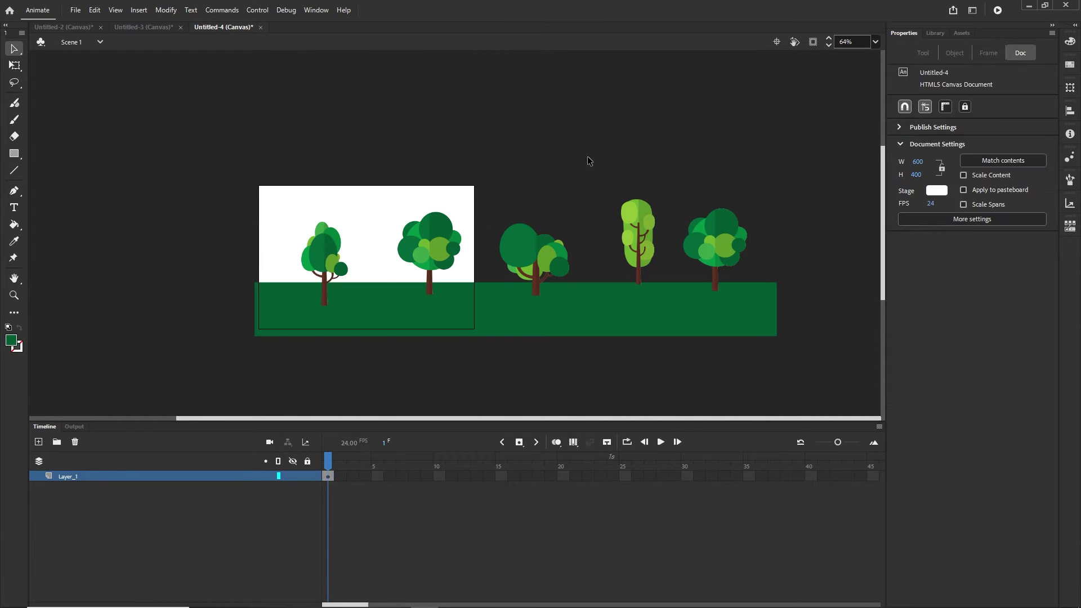
Step: Recolour the ground rectangle with a lighter green sampled from the t1 tree's foliage
{"action": "left_click", "coordinate": [704, 301]}
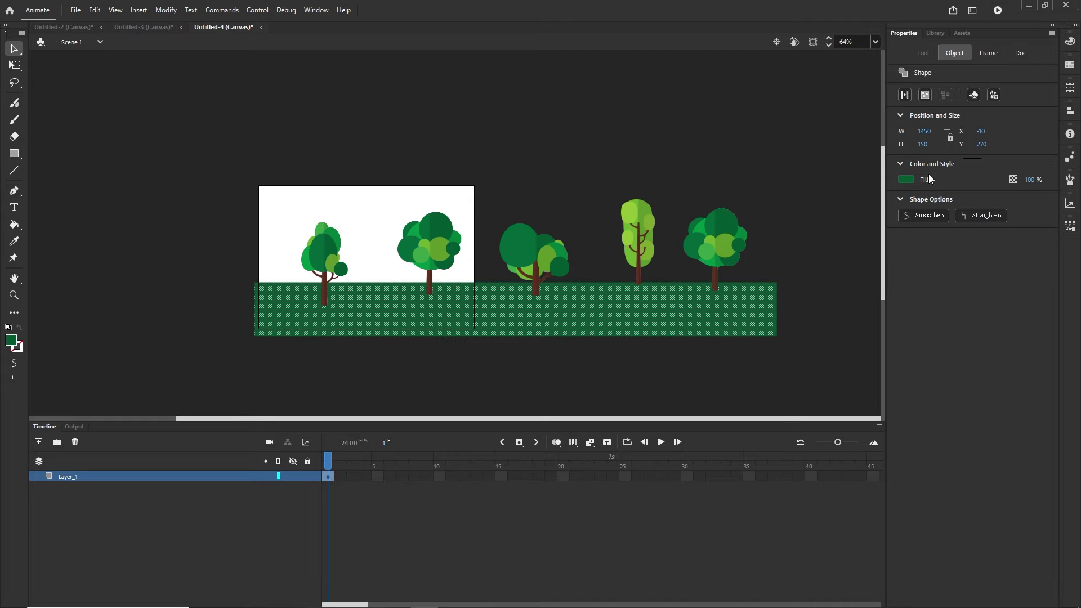
{"action": "left_click", "coordinate": [908, 181]}
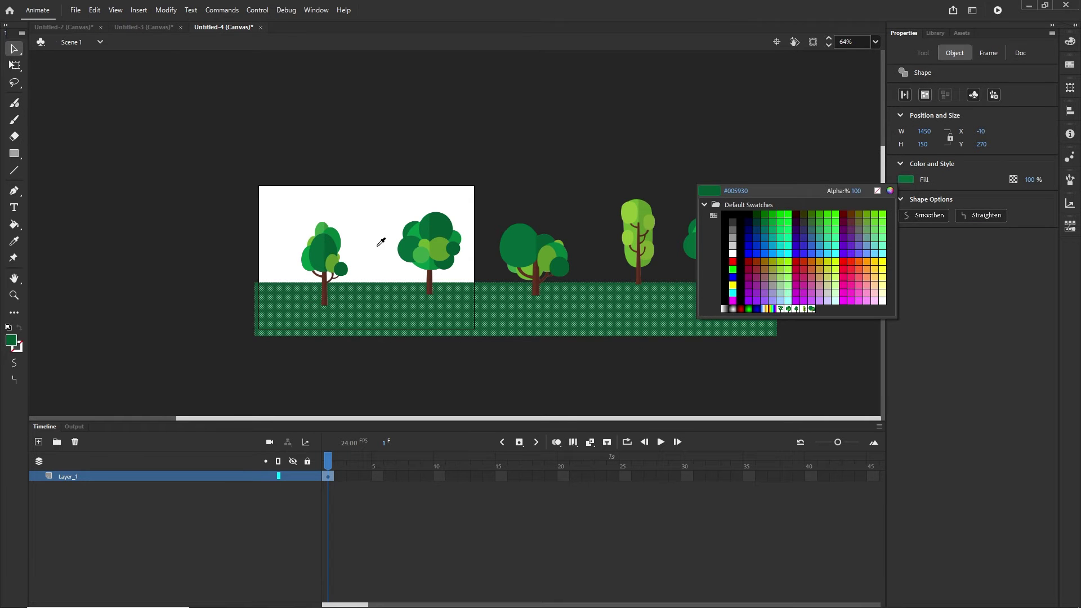
{"action": "left_click", "coordinate": [334, 255]}
{"action": "left_click", "coordinate": [519, 139]}
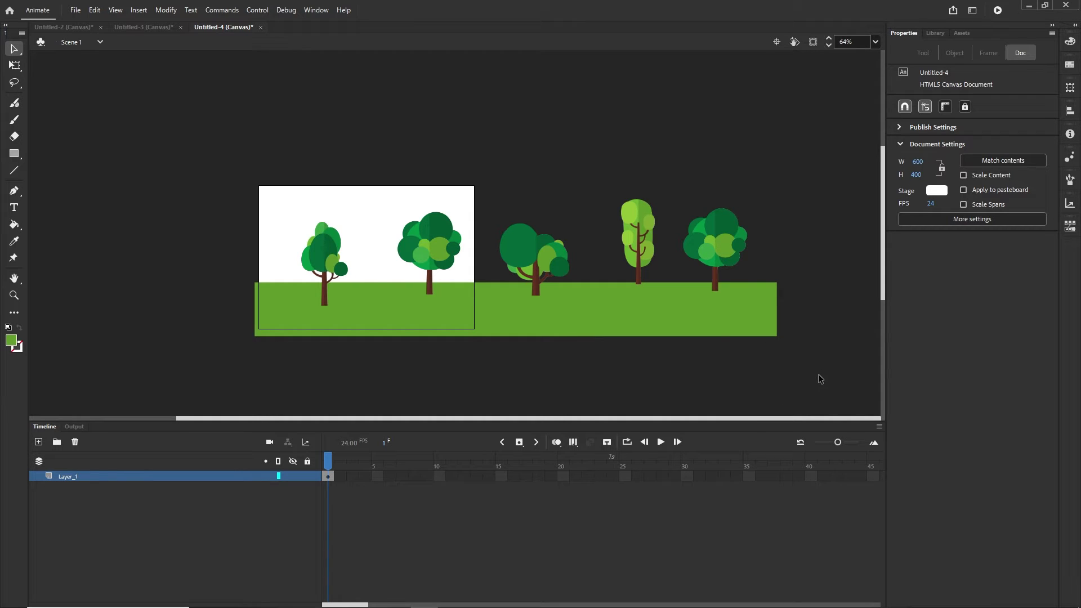
Step: Convert the ground and all five trees together into a Movie Clip symbol named allTrees
{"action": "left_click_drag", "start_coordinate": [820, 379], "coordinate": [214, 165]}
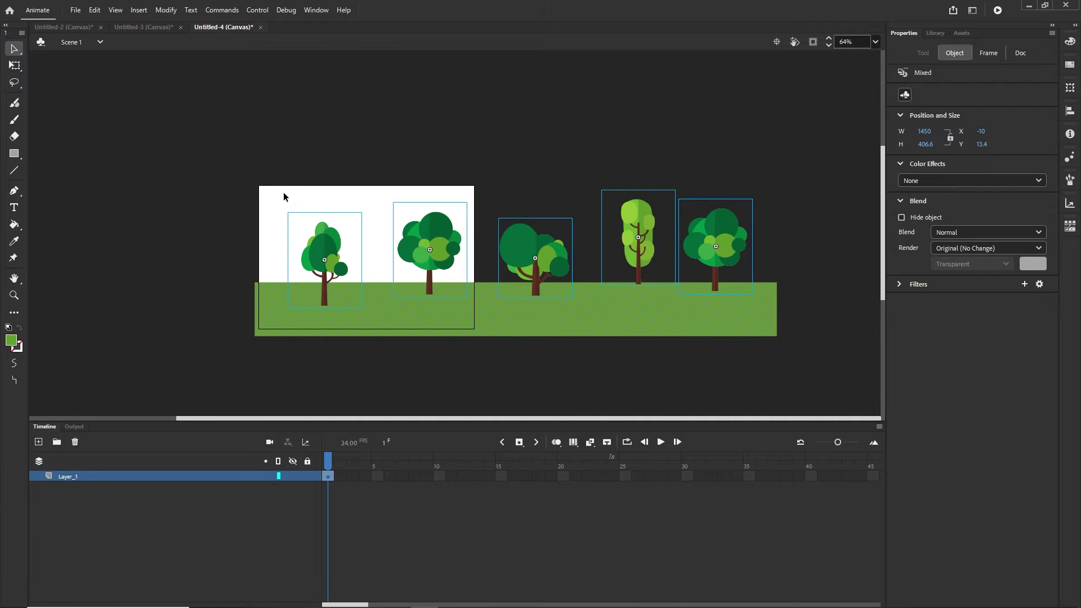
{"action": "key", "text": "F8"}
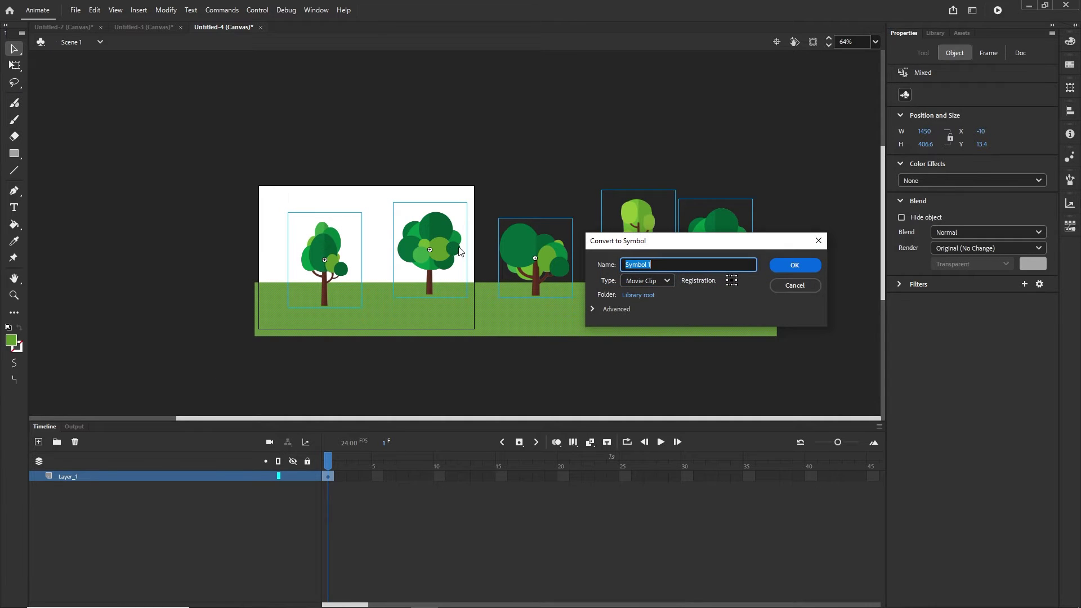
{"action": "type", "text": "allTrees"}
{"action": "left_click", "coordinate": [795, 266]}
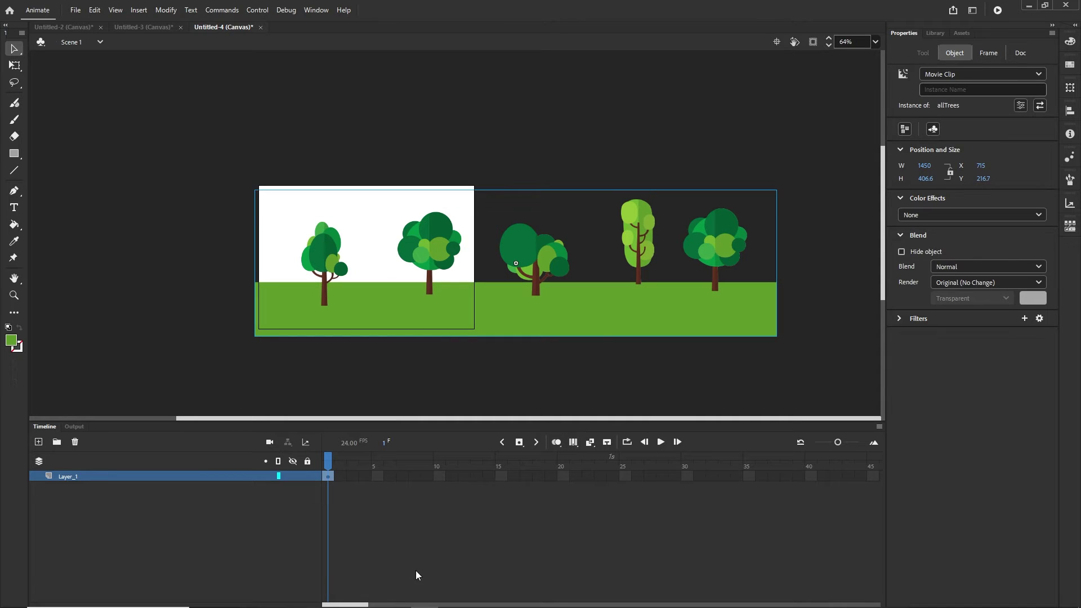
Step: Extend Layer_1 to frame 245 and insert a keyframe there
{"action": "left_click_drag", "start_coordinate": [361, 605], "coordinate": [568, 603]}
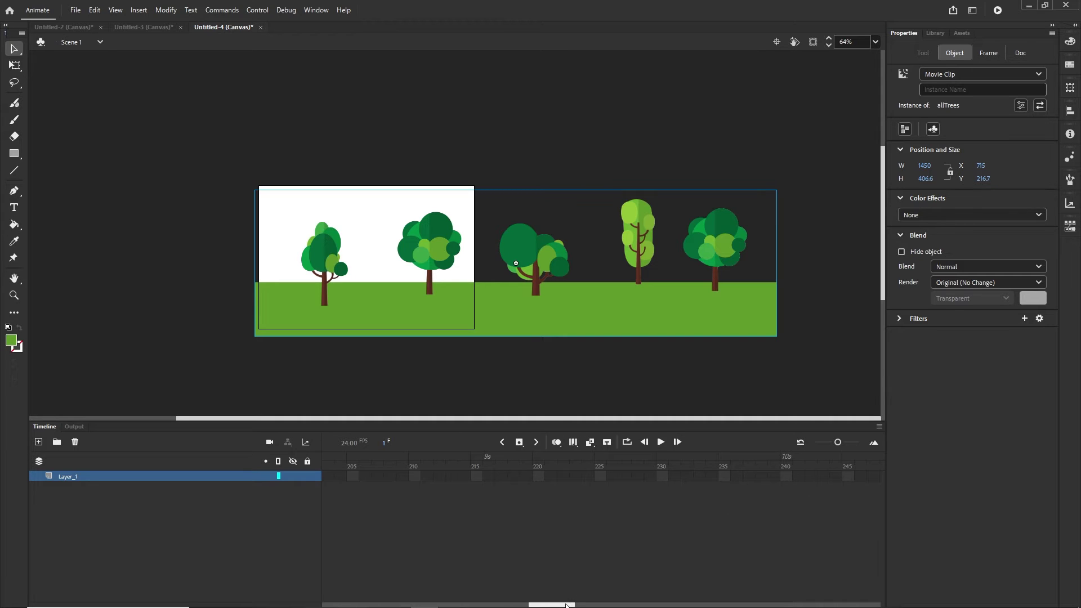
{"action": "left_click_drag", "start_coordinate": [569, 604], "coordinate": [582, 603]}
{"action": "left_click", "coordinate": [688, 476]}
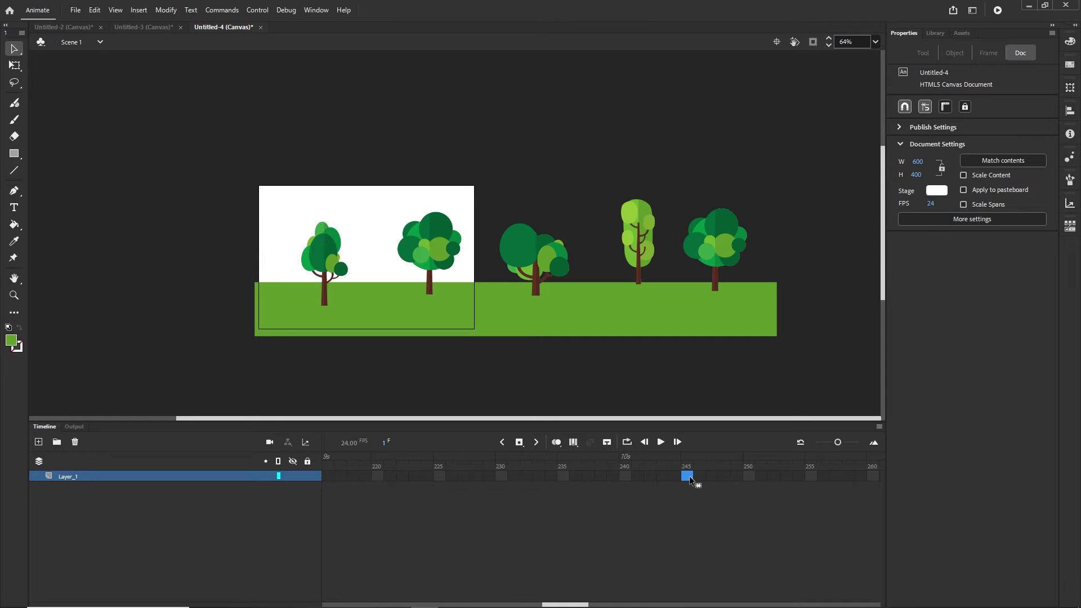
{"action": "key", "text": "F5"}
{"action": "right_click", "coordinate": [690, 475]}
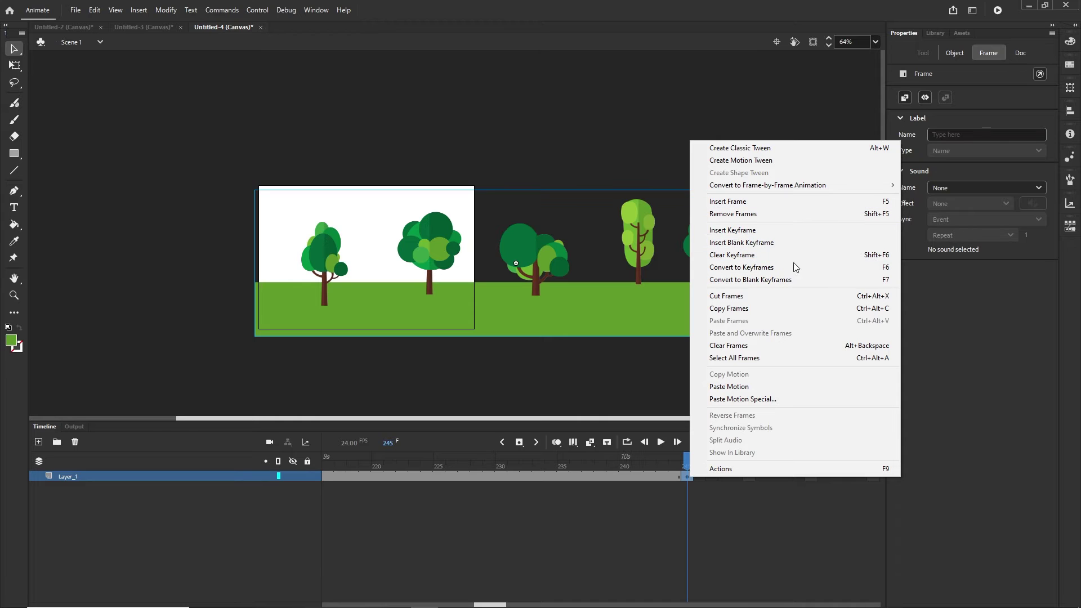
{"action": "left_click", "coordinate": [697, 494]}
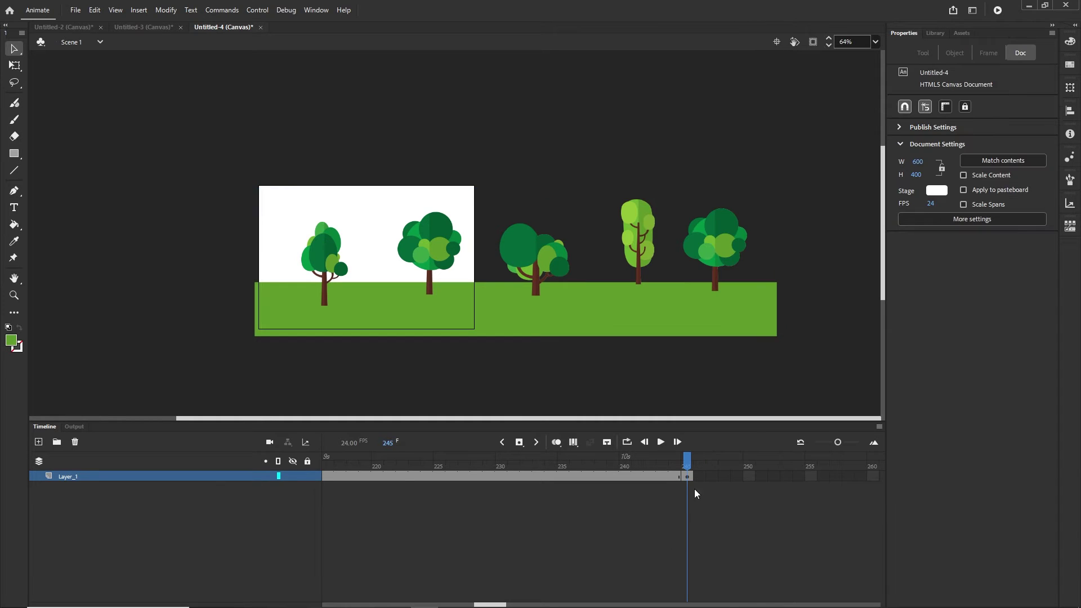
Step: At frame 245, shift the allTrees clip horizontally left until its right end sits just past the stage's right edge
{"action": "left_click", "coordinate": [686, 477]}
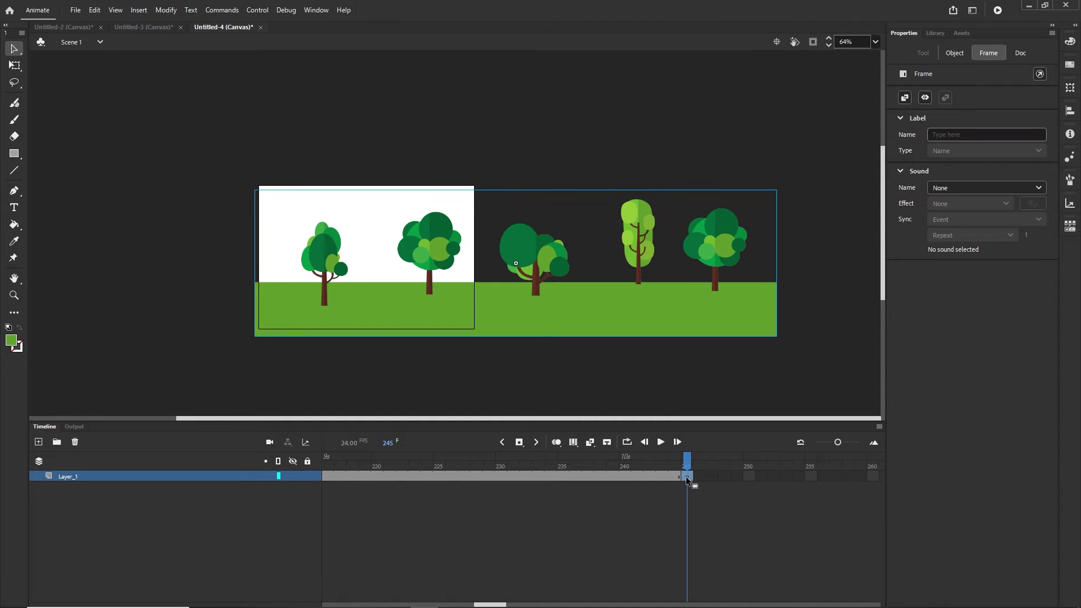
{"action": "key", "text": "shift+Left"}
{"action": "key", "text": "shift+Left"}
{"action": "key", "text": "shift+Left"}
{"action": "key", "text": "shift+Left"}
{"action": "key", "text": "shift+Left"}
{"action": "key", "text": "shift+Left"}
{"action": "key", "text": "shift+Left"}
{"action": "key", "text": "shift+Left"}
{"action": "key", "text": "shift+Left"}
{"action": "key", "text": "shift+Left"}
{"action": "key", "text": "shift+Left"}
{"action": "key", "text": "shift+Left"}
{"action": "key", "text": "shift+Left"}
{"action": "key", "text": "shift+Left"}
{"action": "key", "text": "shift+Left"}
{"action": "key", "text": "shift+Left"}
{"action": "key", "text": "shift+Left"}
{"action": "key", "text": "shift+Left"}
{"action": "key", "text": "shift+Left"}
{"action": "key", "text": "shift+Left"}
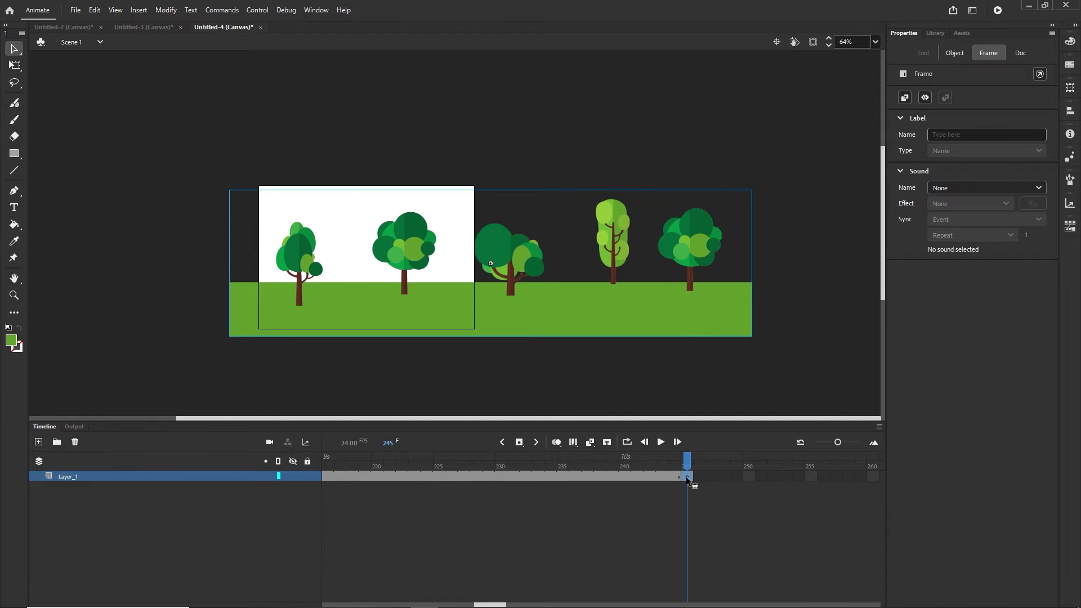
{"action": "key", "text": "shift+Left"}
{"action": "key", "text": "shift+Left"}
{"action": "key", "text": "shift+Left"}
{"action": "key", "text": "shift+Left"}
{"action": "key", "text": "shift+Left"}
{"action": "key", "text": "shift+Left"}
{"action": "key", "text": "shift+Left"}
{"action": "key", "text": "shift+Left"}
{"action": "key", "text": "shift+Left"}
{"action": "key", "text": "shift+Left"}
{"action": "key", "text": "shift+Left"}
{"action": "key", "text": "shift+Left"}
{"action": "key", "text": "shift+Left"}
{"action": "key", "text": "shift+Left"}
{"action": "key", "text": "shift+Left"}
{"action": "key", "text": "shift+Left"}
{"action": "key", "text": "shift+Left"}
{"action": "key", "text": "shift+Left"}
{"action": "key", "text": "shift+Left"}
{"action": "key", "text": "shift+Left"}
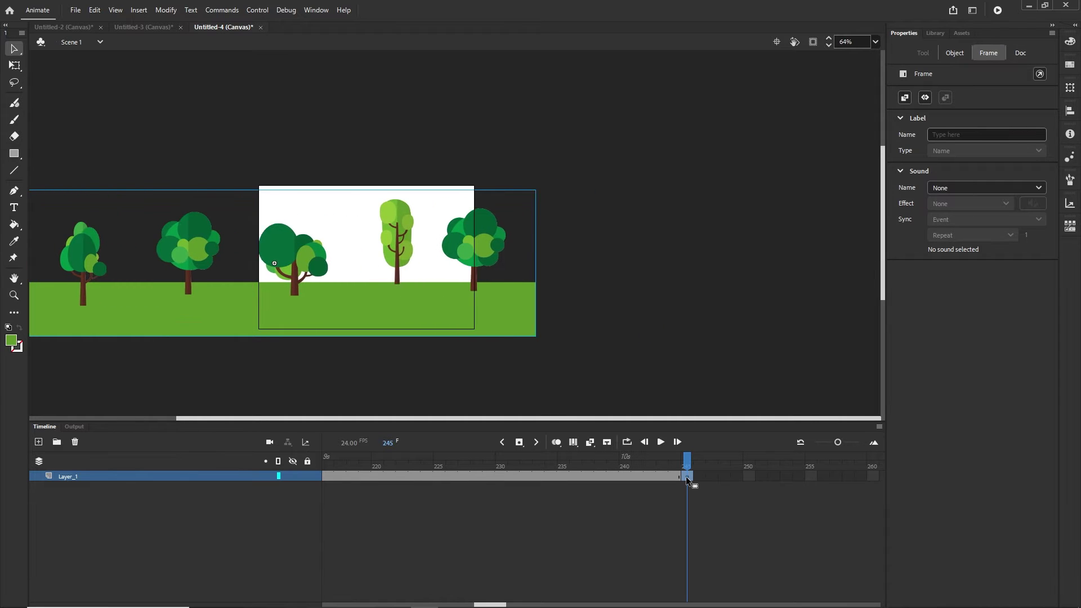
{"action": "key", "text": "shift+Left"}
{"action": "key", "text": "shift+Left"}
{"action": "key", "text": "shift+Left"}
{"action": "key", "text": "shift+Left"}
{"action": "key", "text": "shift+Left"}
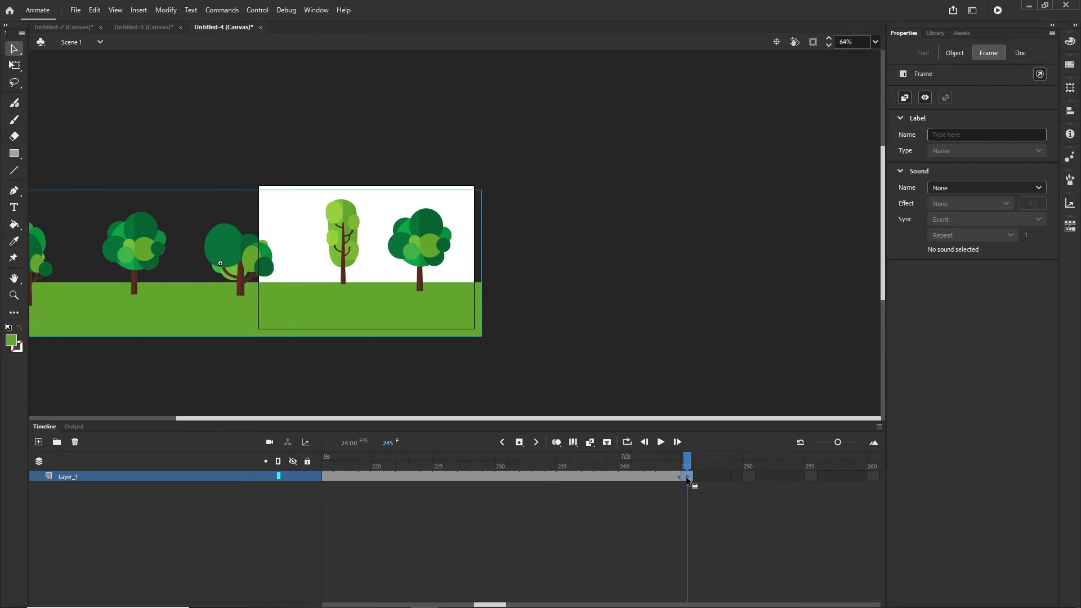
Step: Create a classic tween on Layer_1 between the first keyframe and the keyframe at frame 245
{"action": "left_click_drag", "start_coordinate": [462, 472], "coordinate": [434, 471]}
{"action": "left_click", "coordinate": [434, 471]}
{"action": "right_click", "coordinate": [444, 472]}
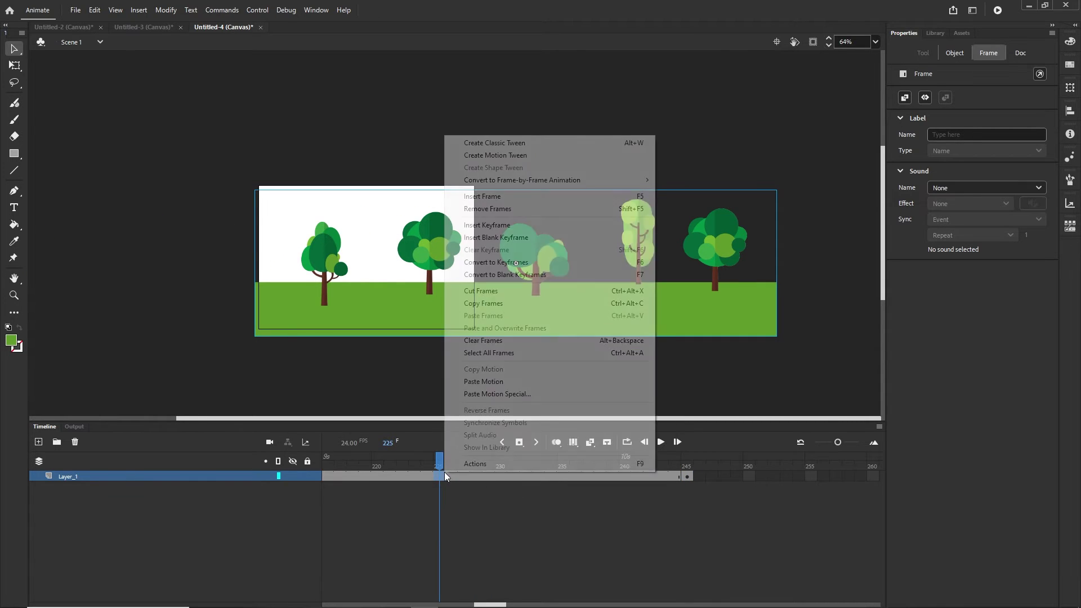
{"action": "left_click", "coordinate": [496, 147]}
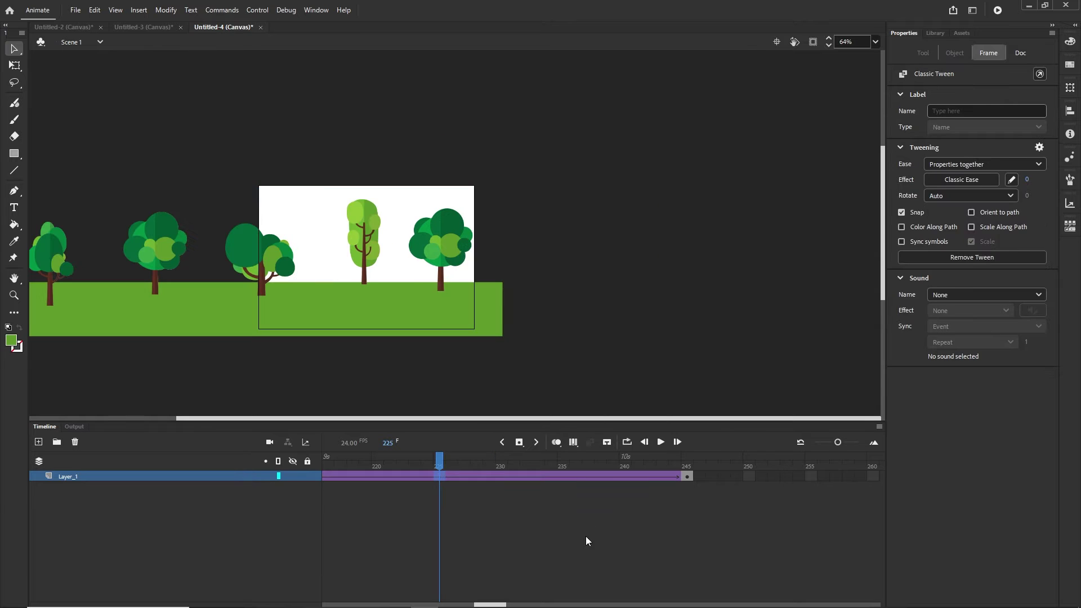
Step: Preview the scrolling tree animation in the browser and return to the document's timeline
{"action": "left_click", "coordinate": [594, 561]}
{"action": "key", "text": "ctrl+Return"}
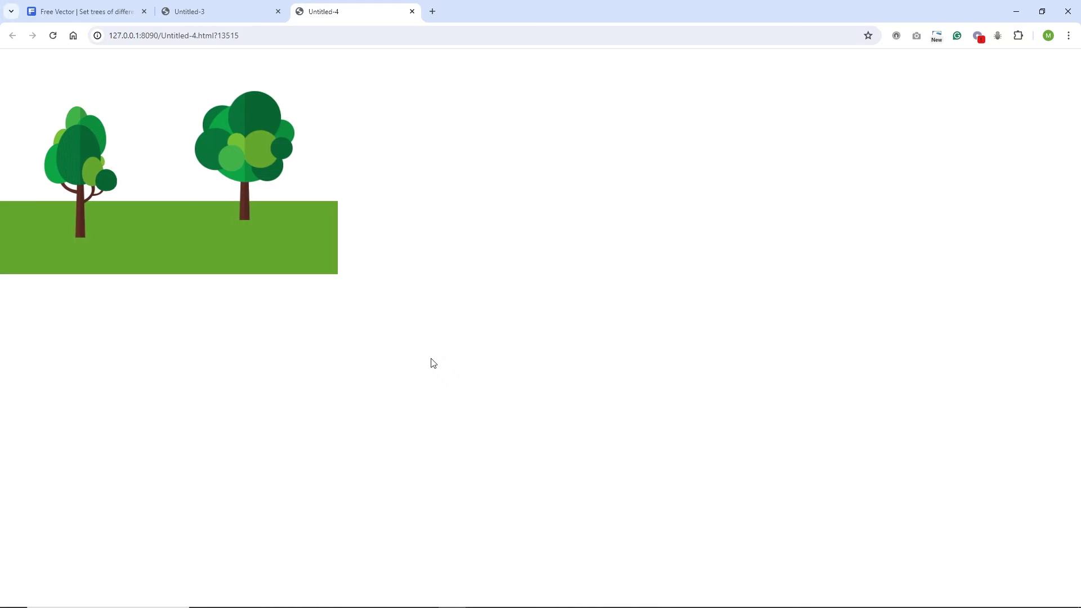
{"action": "mouse_move", "coordinate": [377, 586]}
{"action": "left_click", "coordinate": [425, 599]}
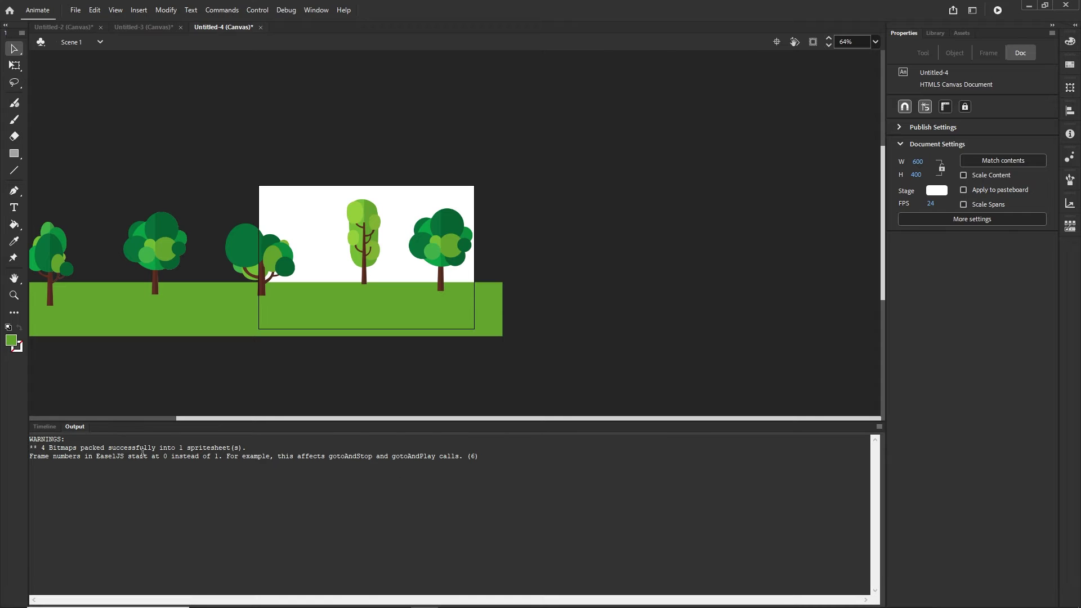
{"action": "left_click", "coordinate": [44, 427]}
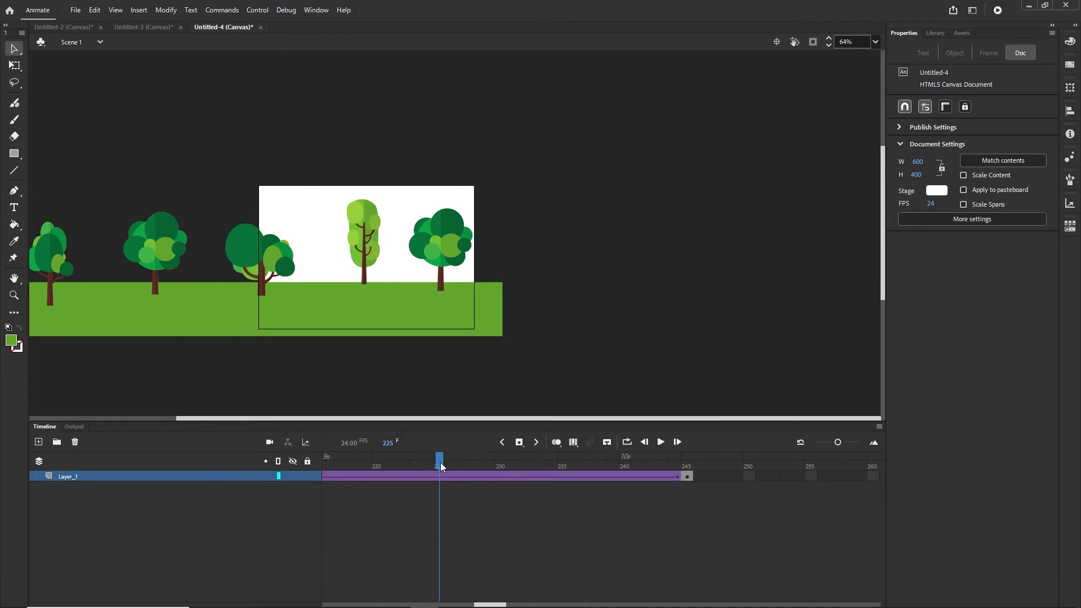
Step: Compare the allTrees clip's placement over the stage at frame 1 and frame 245
{"action": "left_click_drag", "start_coordinate": [440, 463], "coordinate": [195, 461]}
{"action": "left_click", "coordinate": [401, 190]}
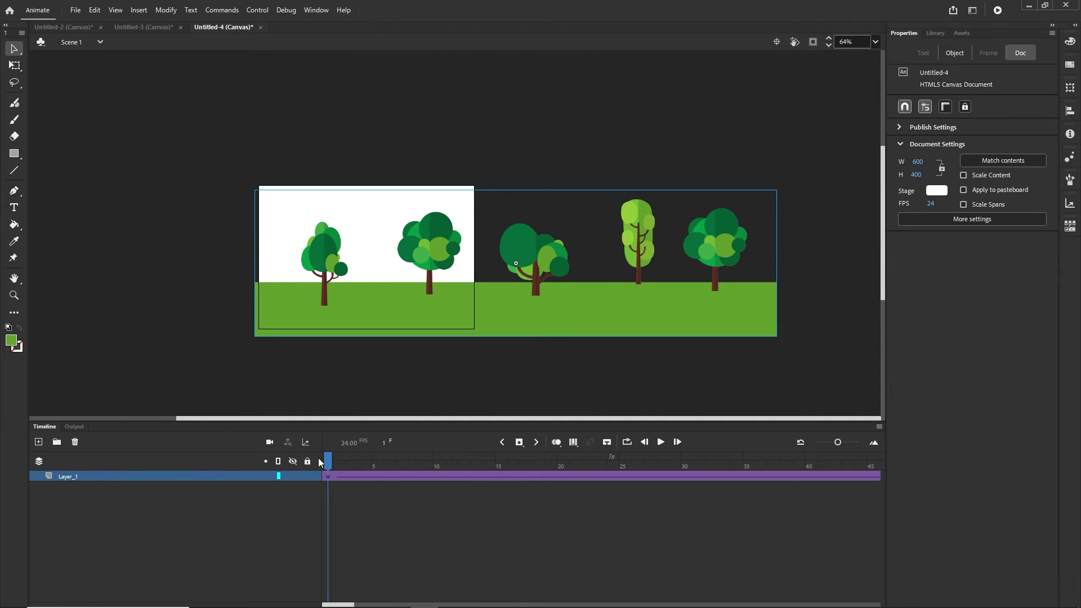
{"action": "left_click_drag", "start_coordinate": [319, 459], "coordinate": [377, 459]}
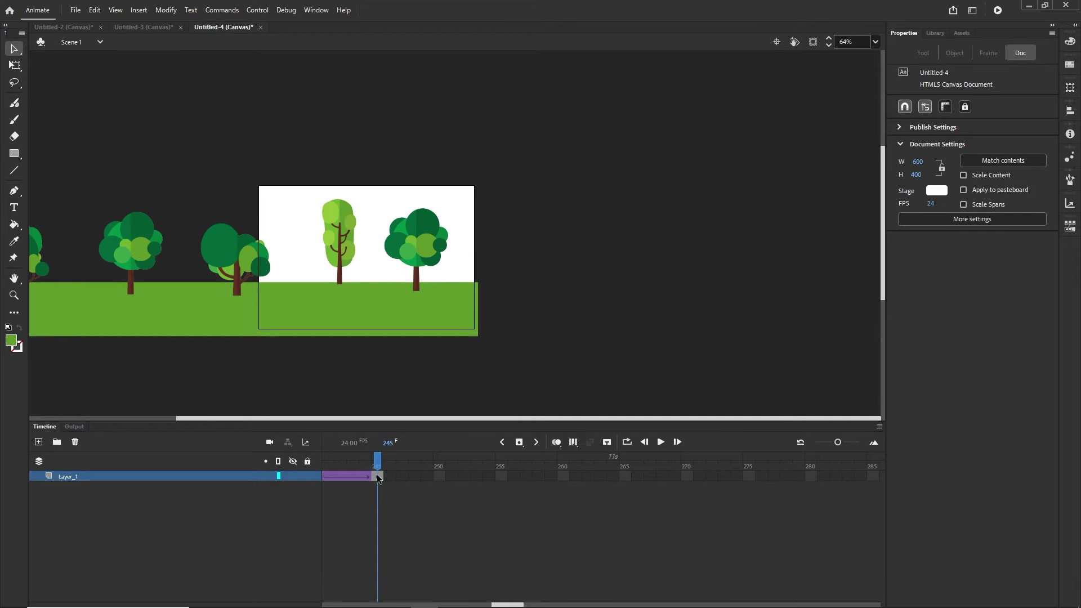
{"action": "left_click", "coordinate": [377, 476]}
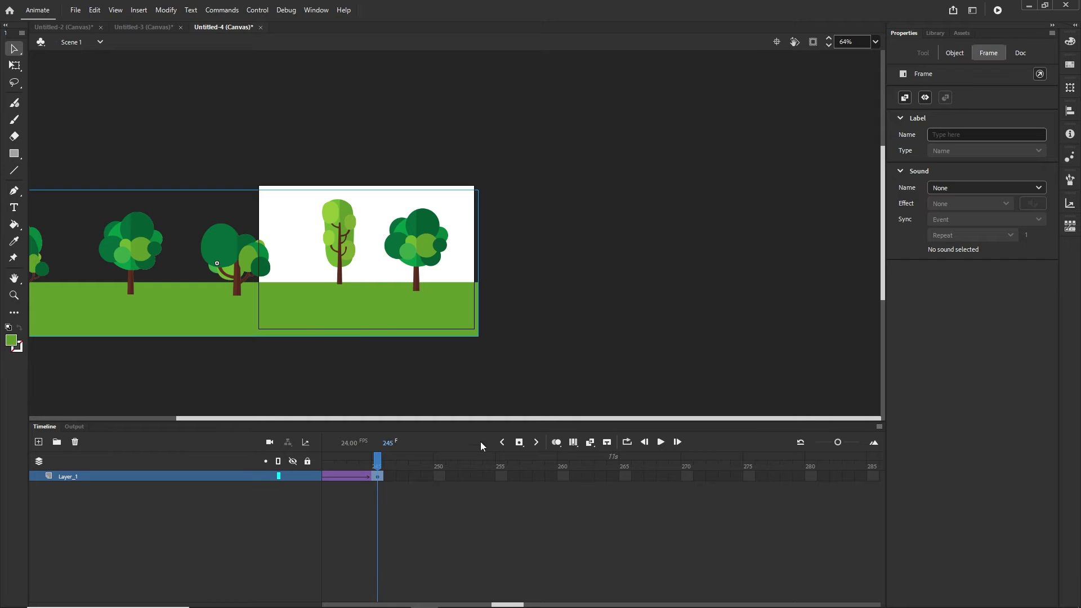
{"action": "left_click", "coordinate": [583, 335]}
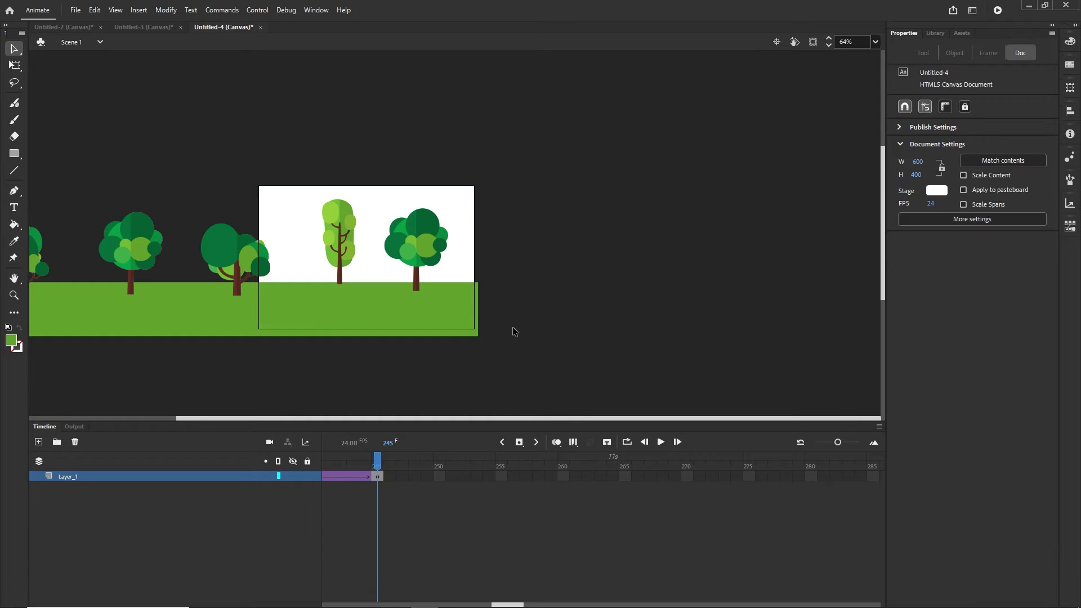
Step: Delete the allTrees clip at frame 245 and remove Layer_1 with its tween, leaving an empty layer
{"action": "left_click", "coordinate": [379, 305]}
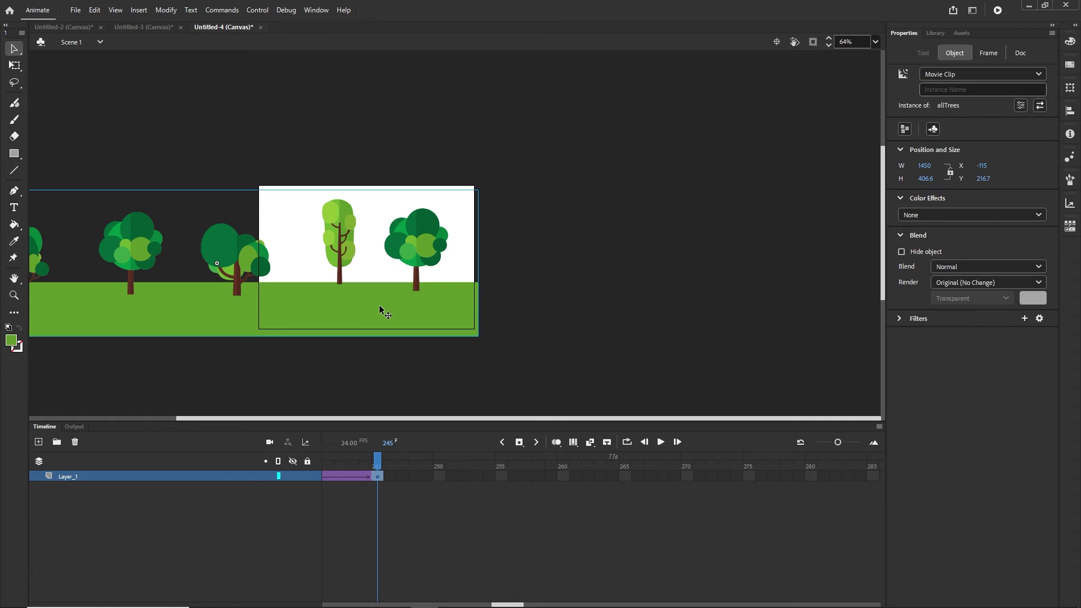
{"action": "key", "text": "Delete"}
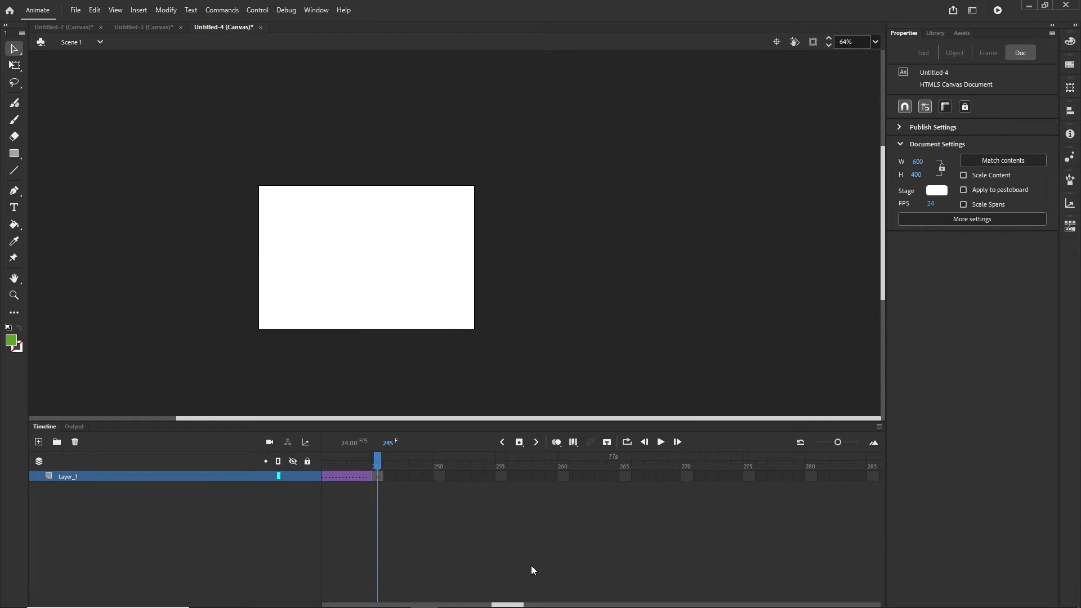
{"action": "left_click_drag", "start_coordinate": [515, 605], "coordinate": [307, 602]}
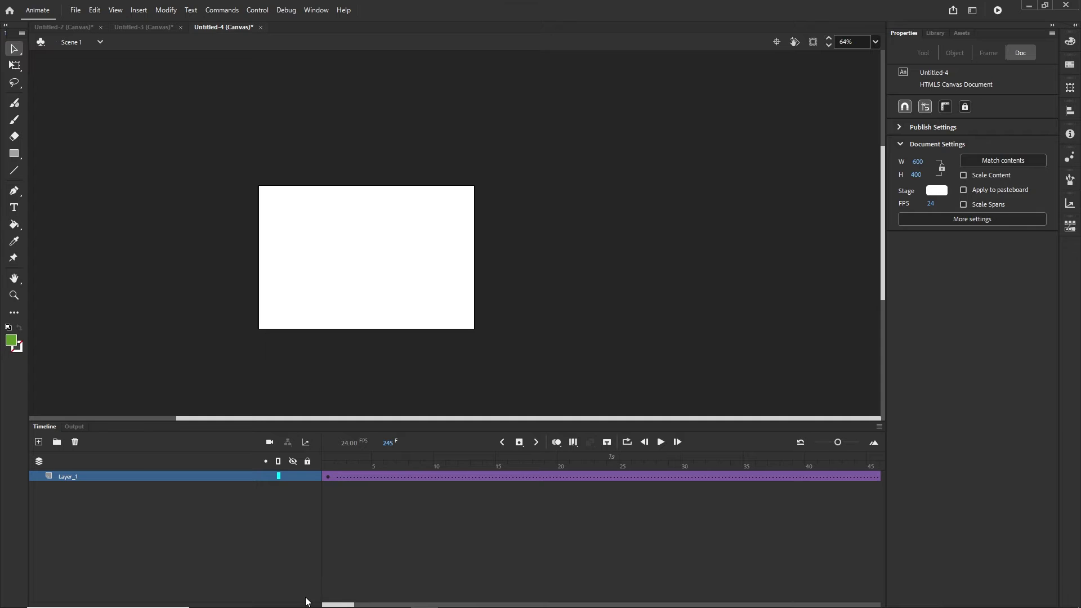
{"action": "left_click", "coordinate": [67, 476]}
{"action": "left_click", "coordinate": [73, 443]}
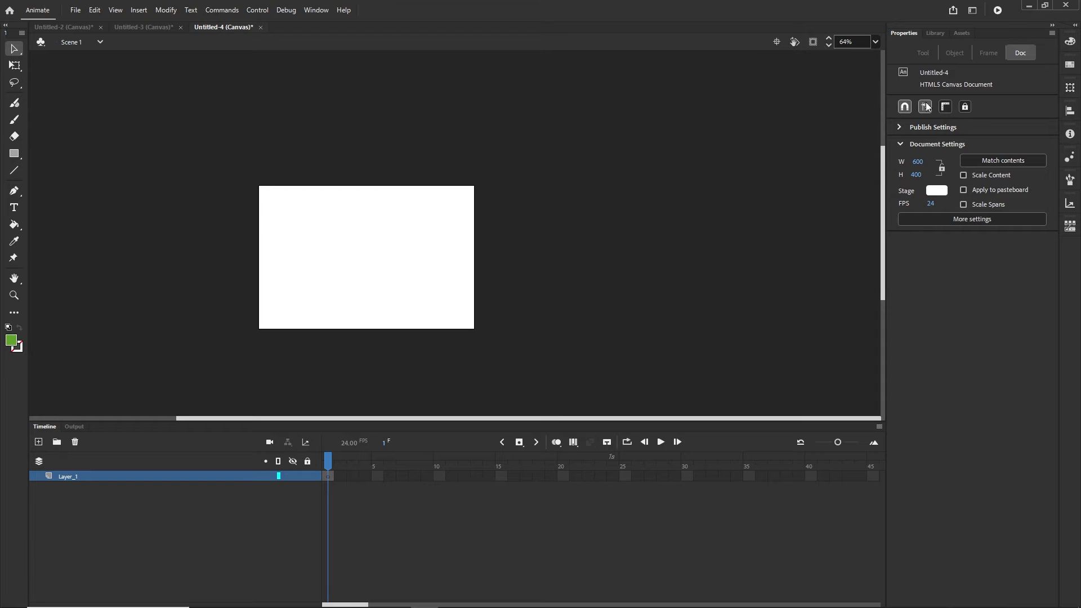
Step: Delete the allTrees symbol from the document's library
{"action": "left_click", "coordinate": [939, 37]}
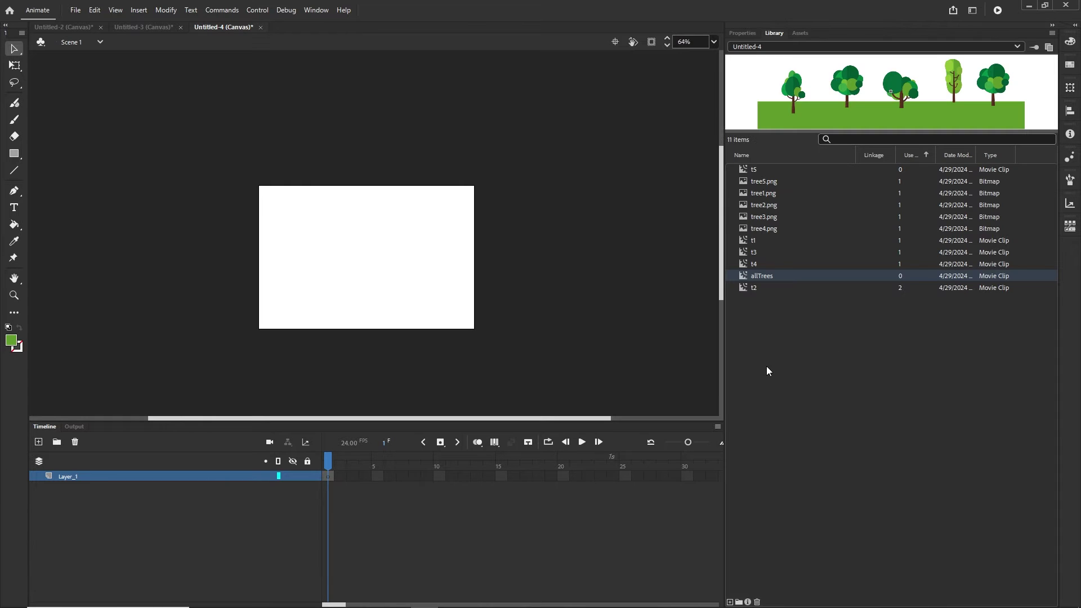
{"action": "left_click", "coordinate": [742, 275]}
{"action": "key", "text": "Delete"}
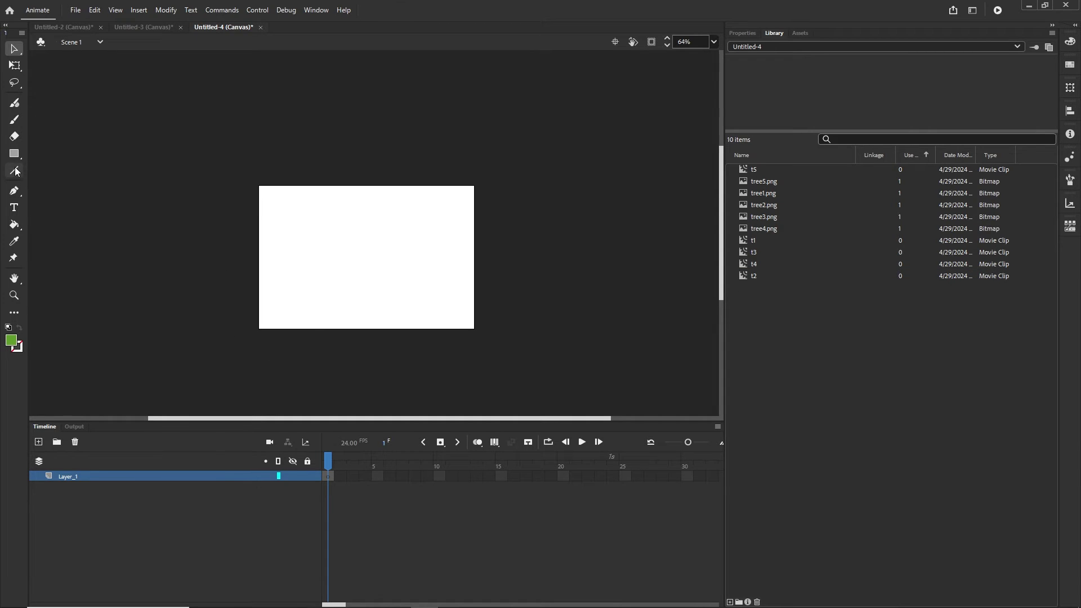
Step: Draw a green ground rectangle 600 px wide and 120 px high along the stage's bottom edge and select it
{"action": "key", "text": "ctrl+F3"}
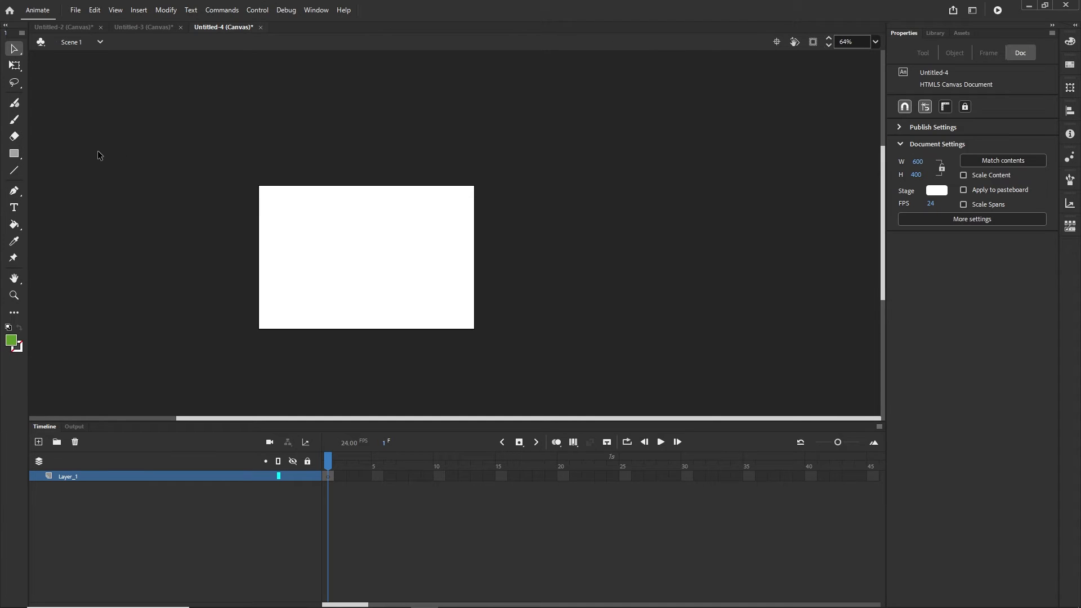
{"action": "left_click", "coordinate": [15, 153]}
{"action": "left_click", "coordinate": [59, 156]}
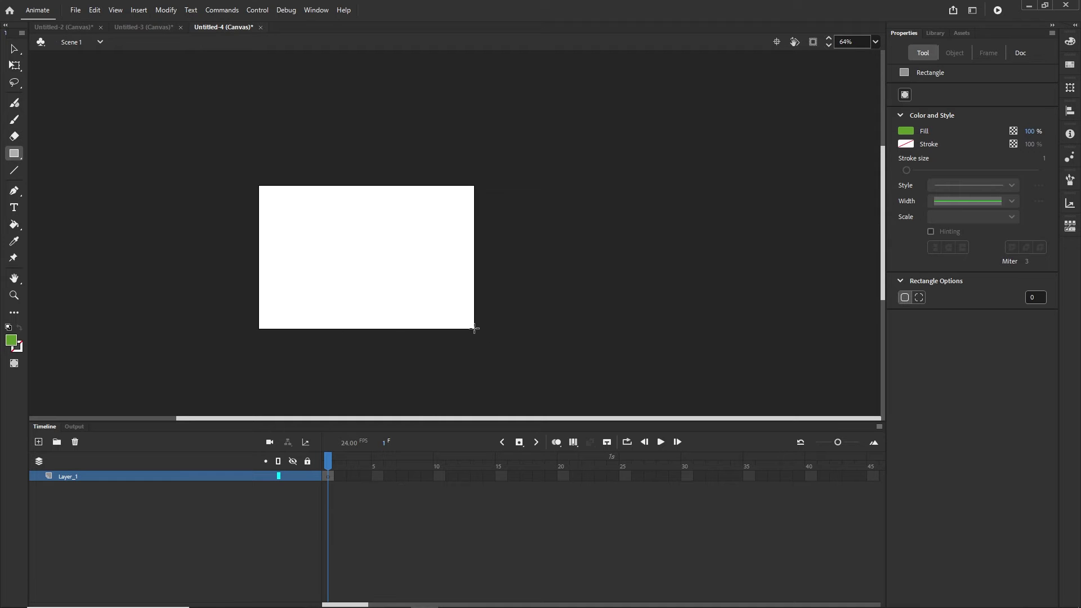
{"action": "left_click_drag", "start_coordinate": [474, 328], "coordinate": [259, 286]}
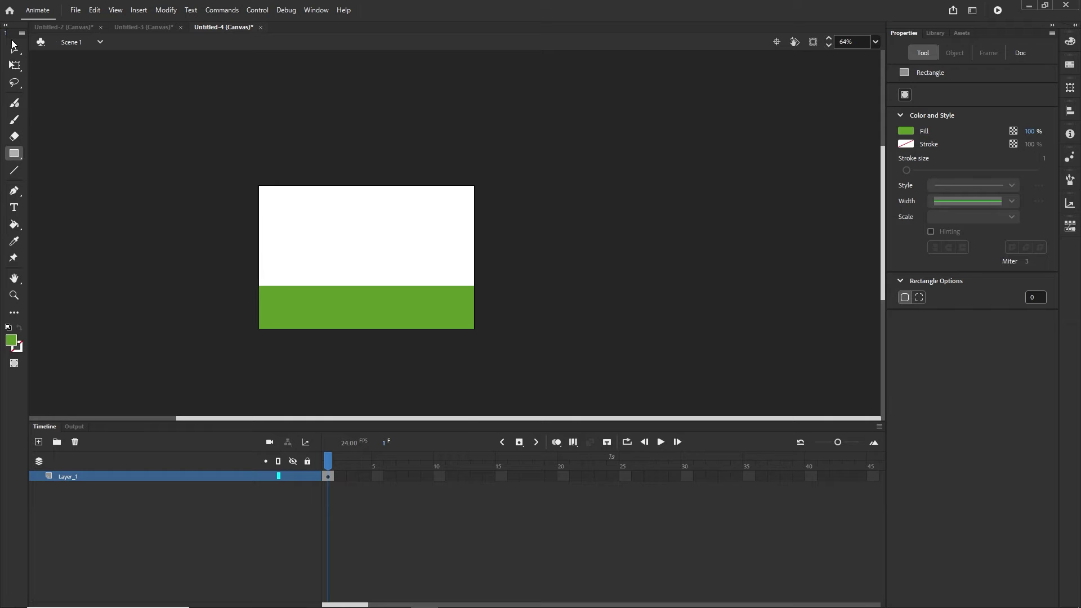
{"action": "left_click", "coordinate": [14, 49]}
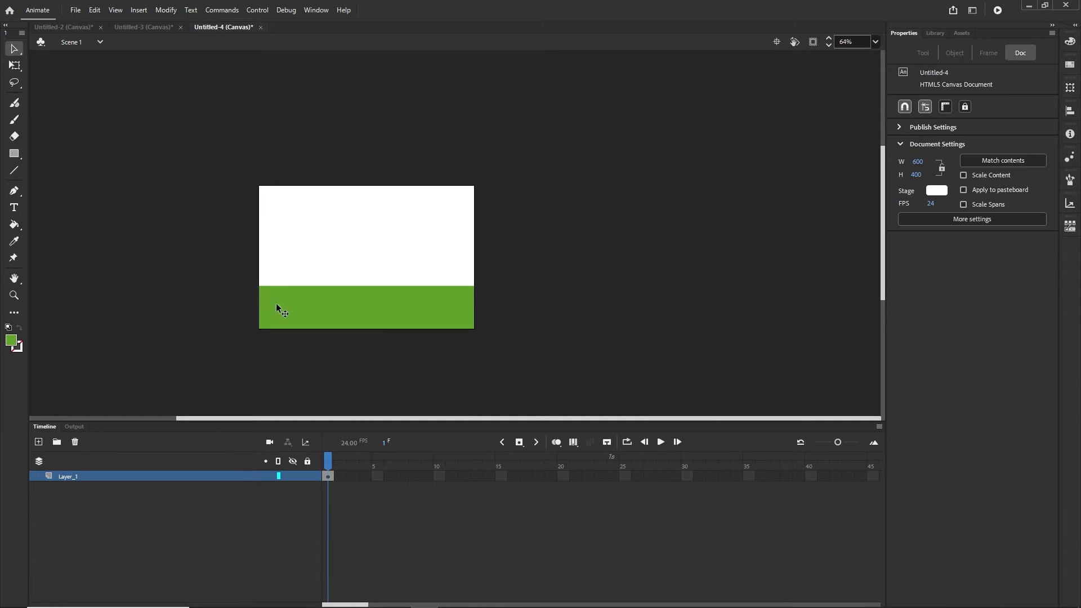
{"action": "left_click", "coordinate": [363, 296]}
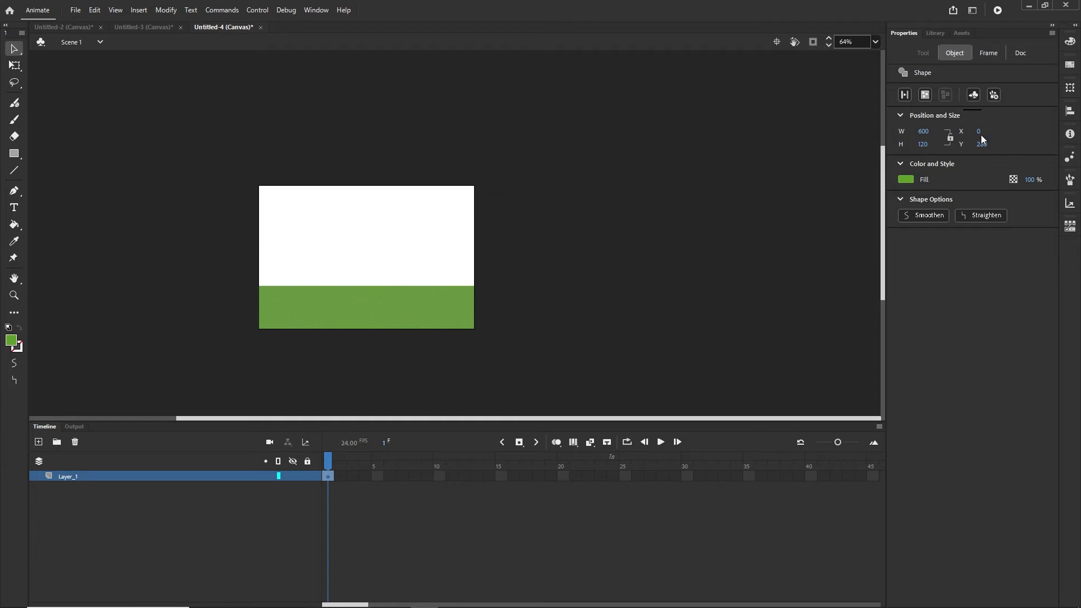
Step: Try widening and shifting the ground rectangle, then restore its width to 600 and its X position to 0
{"action": "left_click", "coordinate": [950, 139]}
{"action": "left_click_drag", "start_coordinate": [924, 131], "coordinate": [992, 132]}
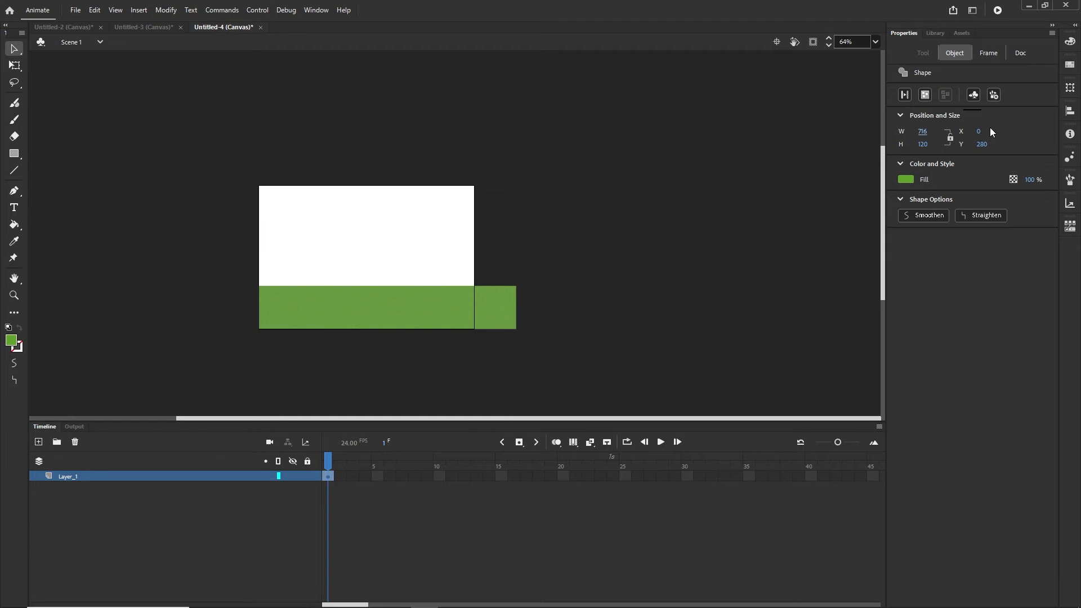
{"action": "left_click", "coordinate": [928, 130]}
{"action": "type", "text": "600"}
{"action": "key", "text": "Return"}
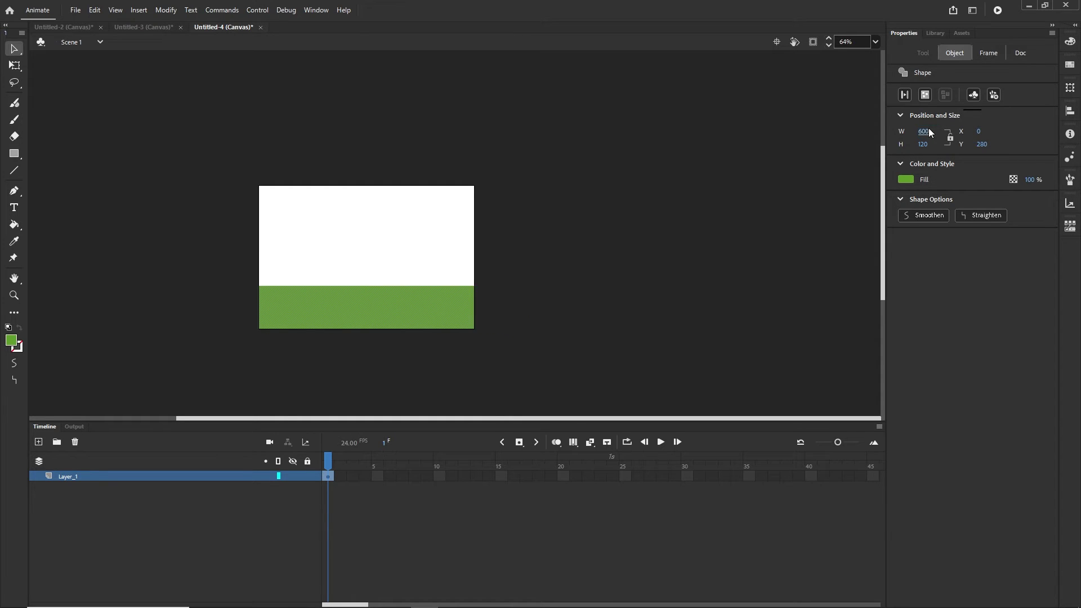
{"action": "left_click_drag", "start_coordinate": [979, 131], "coordinate": [1044, 131]}
{"action": "left_click", "coordinate": [983, 132]}
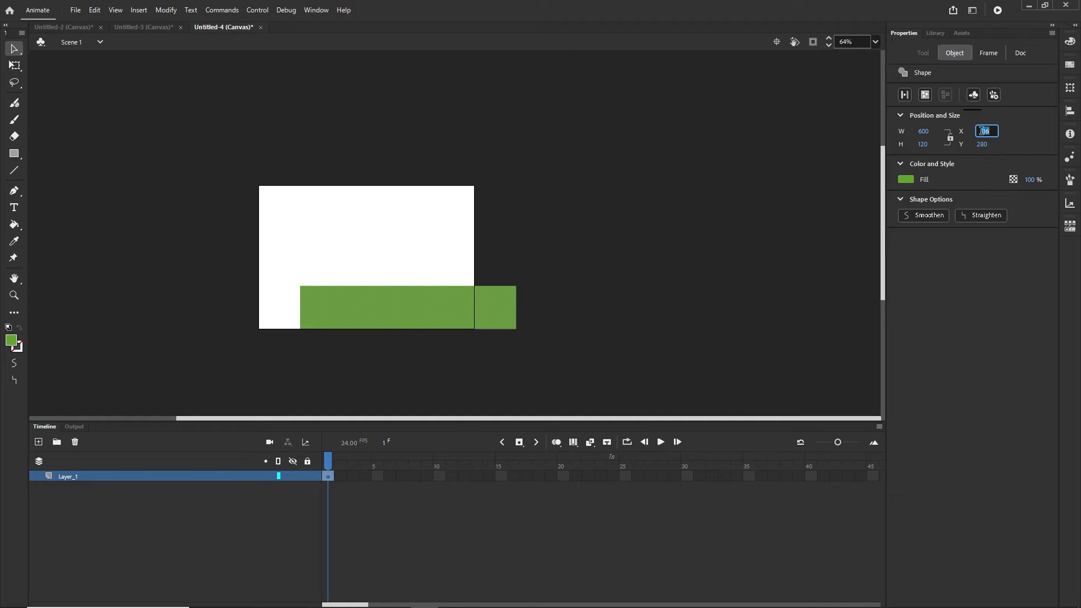
{"action": "type", "text": "0"}
{"action": "key", "text": "Return"}
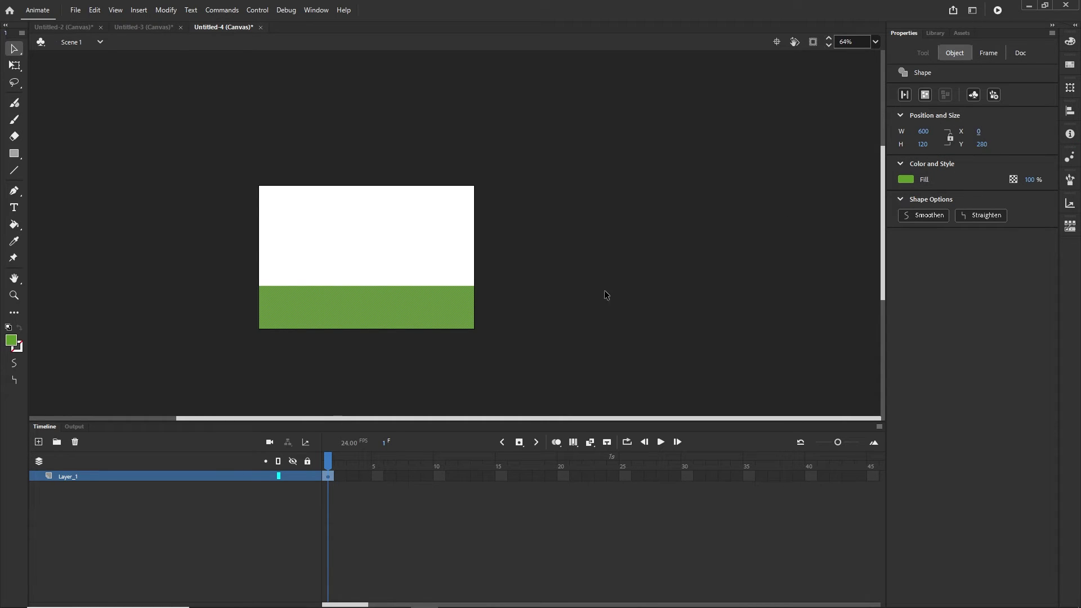
{"action": "left_click", "coordinate": [342, 385]}
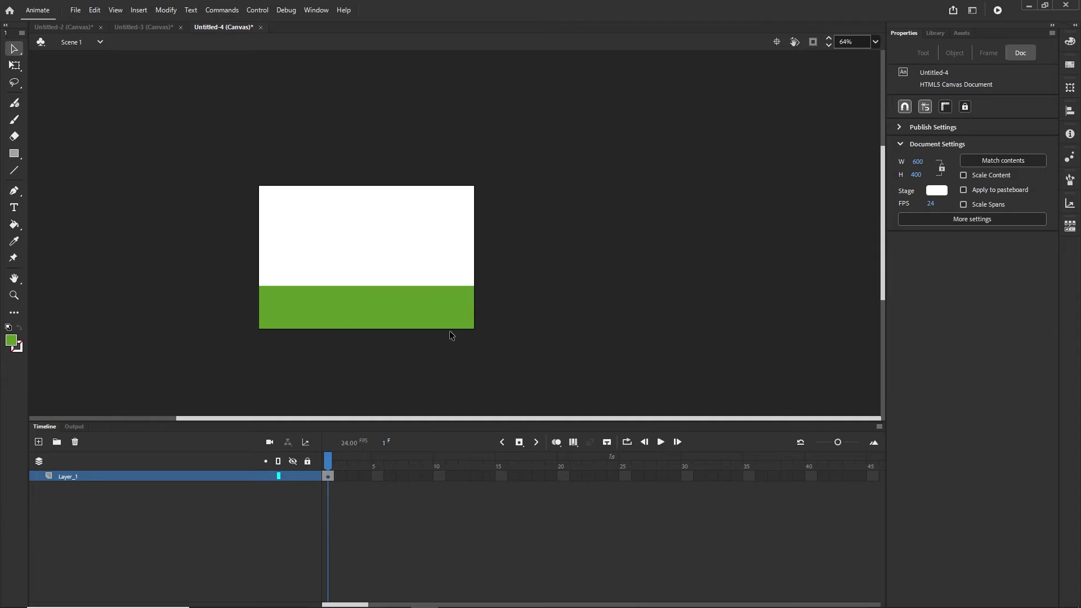
Step: Place the t1 tree clip on the left part of the stage and the t3 clip near its centre
{"action": "left_click", "coordinate": [937, 34]}
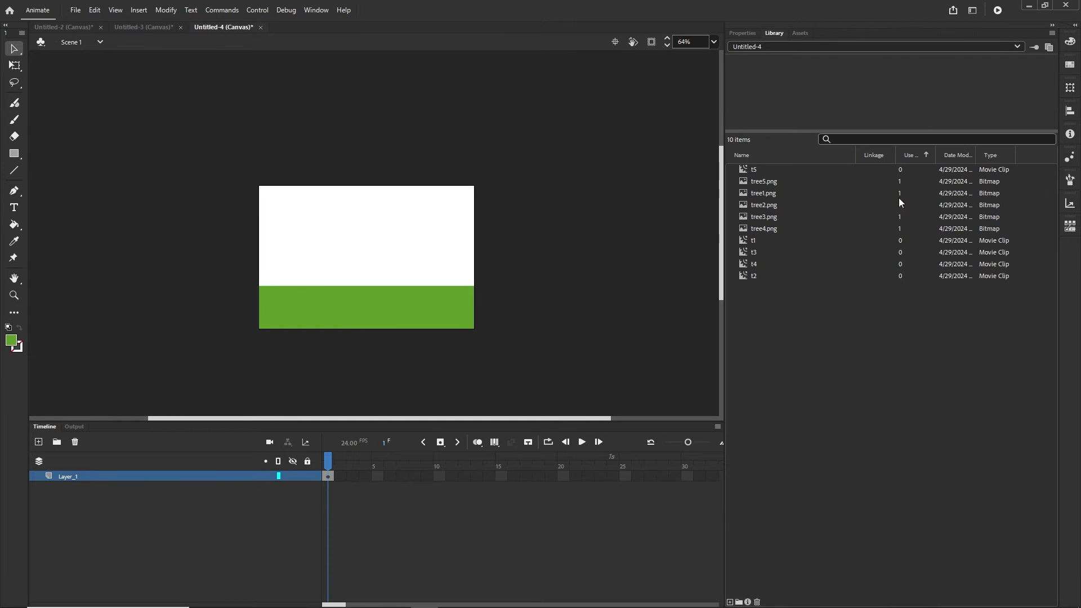
{"action": "left_click", "coordinate": [750, 240]}
{"action": "left_click_drag", "start_coordinate": [745, 240], "coordinate": [308, 270]}
{"action": "left_click", "coordinate": [785, 330]}
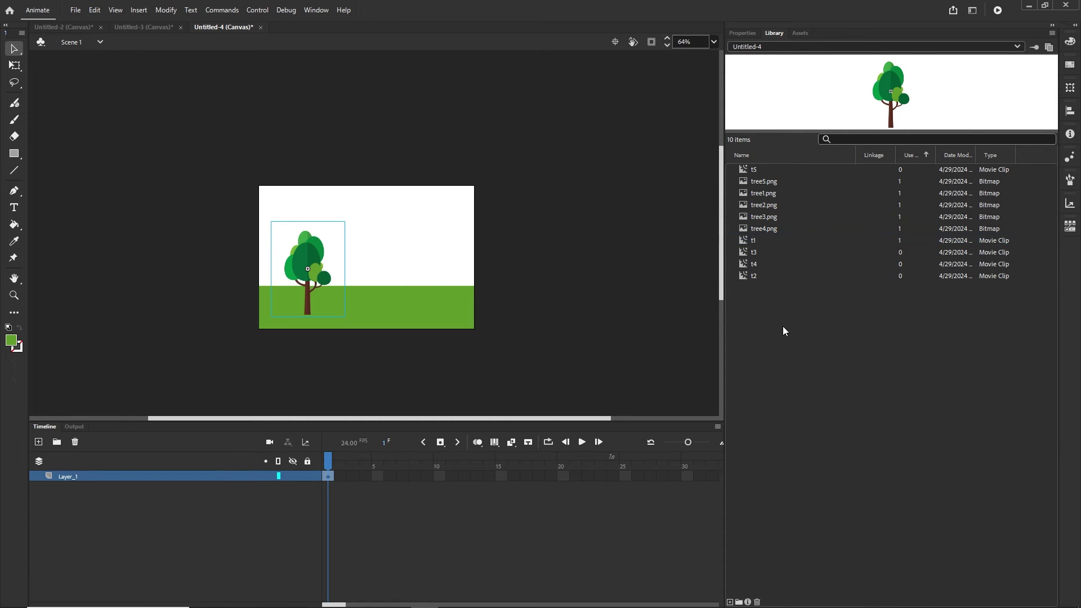
{"action": "left_click", "coordinate": [743, 252]}
{"action": "left_click_drag", "start_coordinate": [744, 257], "coordinate": [382, 262]}
{"action": "left_click", "coordinate": [781, 334]}
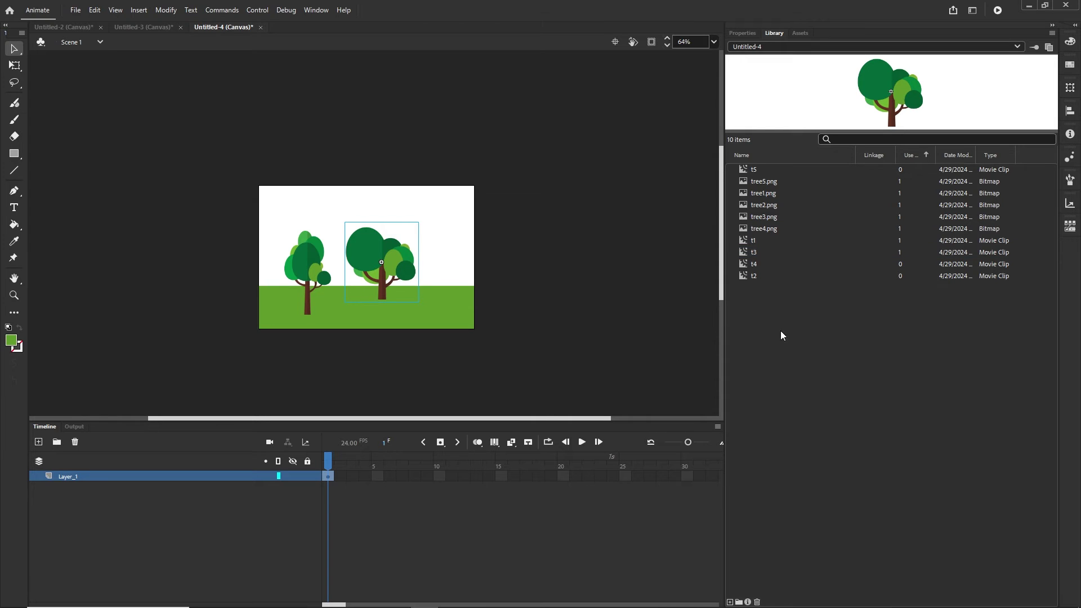
Step: Place the t4 tree clip on the ground near the stage's right edge
{"action": "left_click", "coordinate": [743, 265]}
{"action": "left_click_drag", "start_coordinate": [740, 268], "coordinate": [435, 268]}
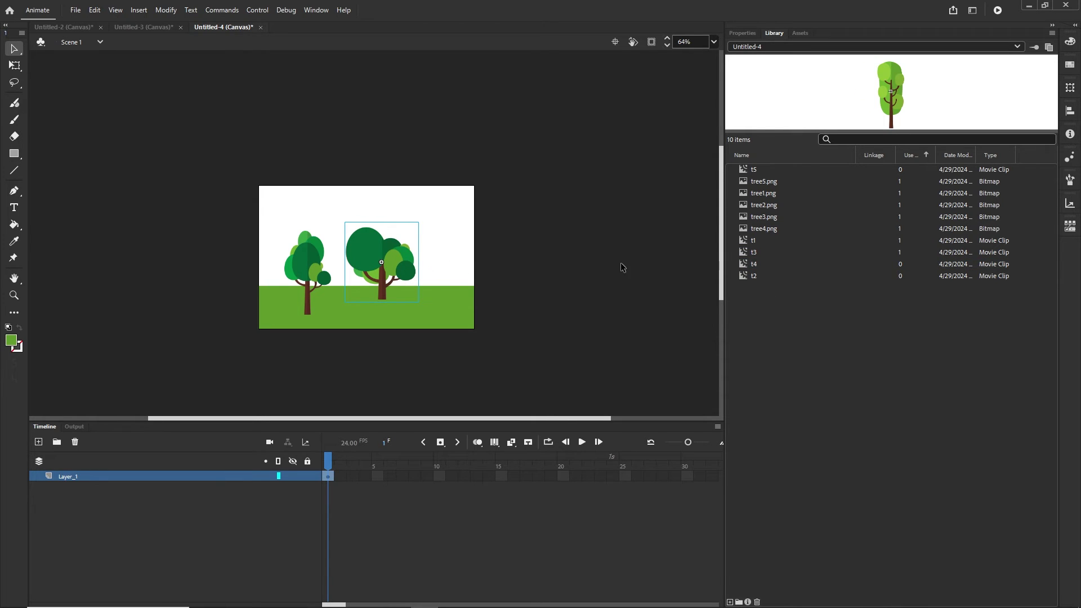
{"action": "left_click", "coordinate": [744, 264]}
{"action": "left_click_drag", "start_coordinate": [743, 266], "coordinate": [449, 264]}
{"action": "left_click", "coordinate": [574, 274]}
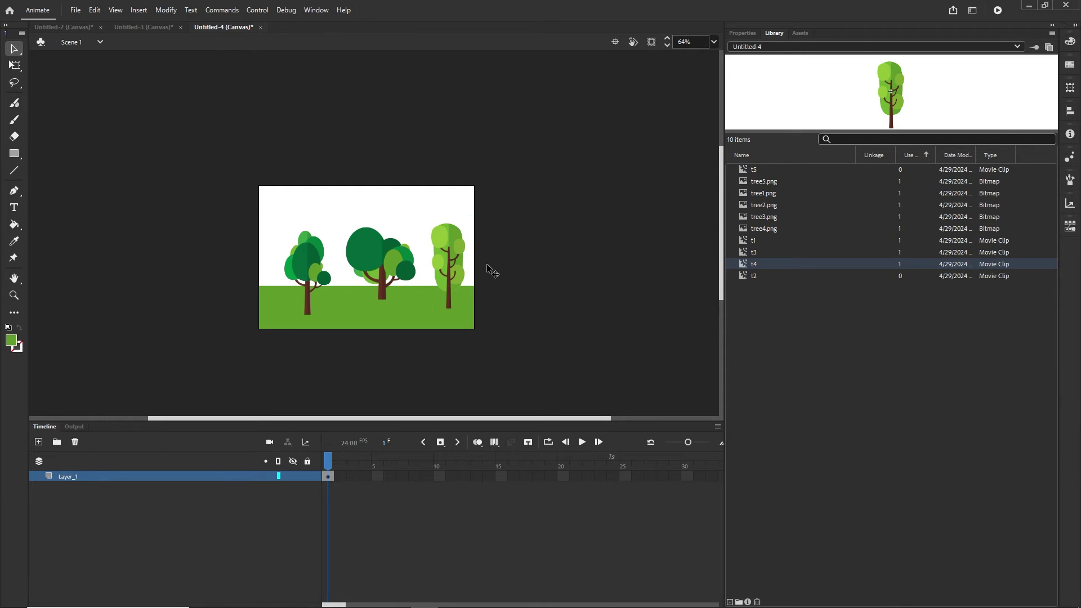
Step: Select all three trees and scale them down together with linked proportions, applying 95% six times
{"action": "left_click", "coordinate": [454, 267]}
{"action": "left_click", "coordinate": [374, 259], "text": "shift"}
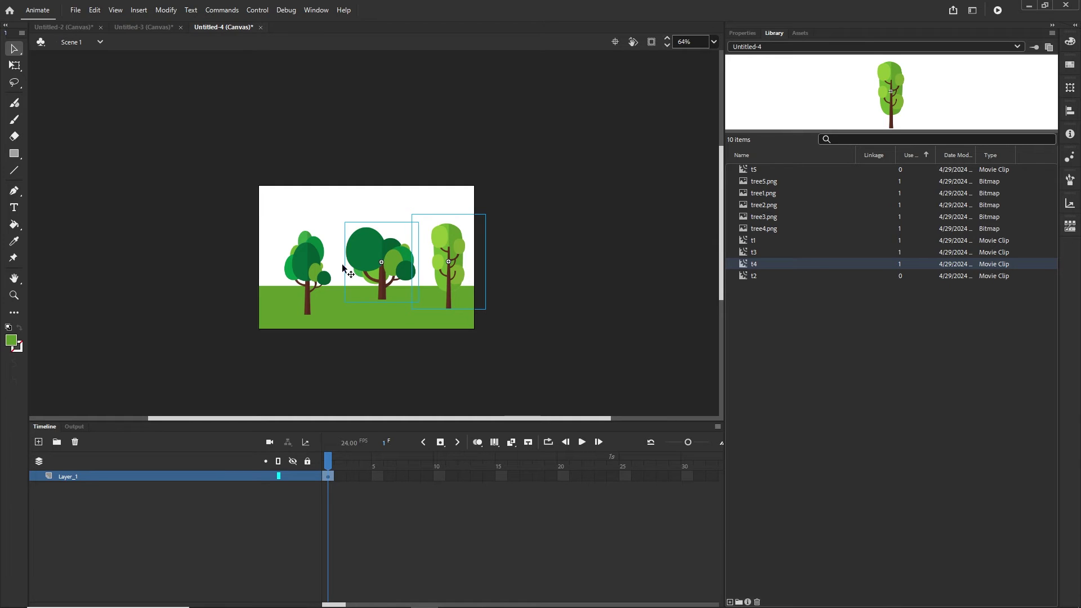
{"action": "left_click", "coordinate": [306, 271], "text": "shift"}
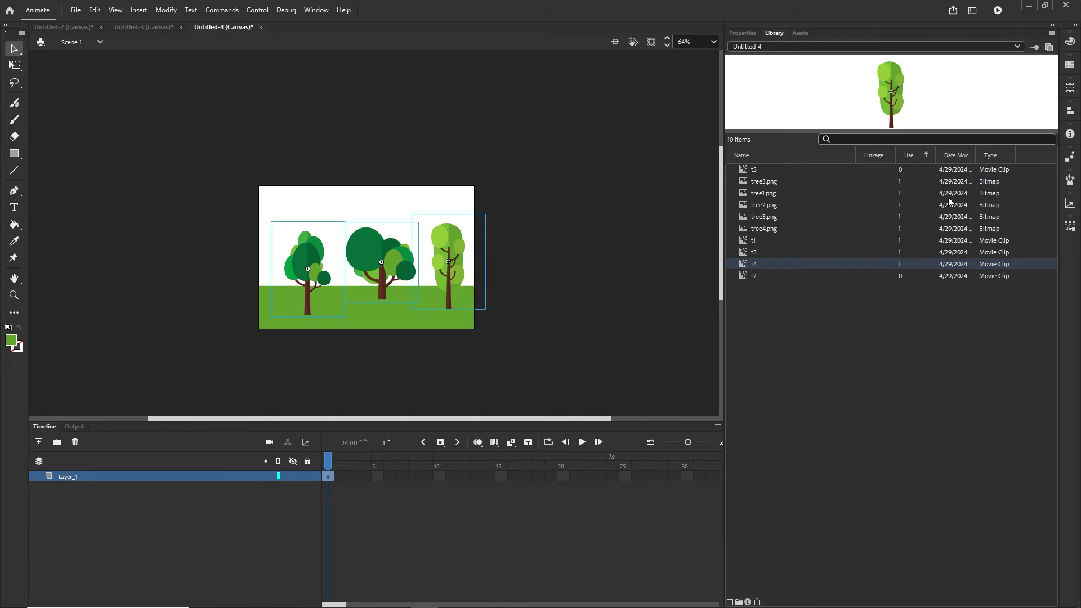
{"action": "left_click", "coordinate": [1070, 90]}
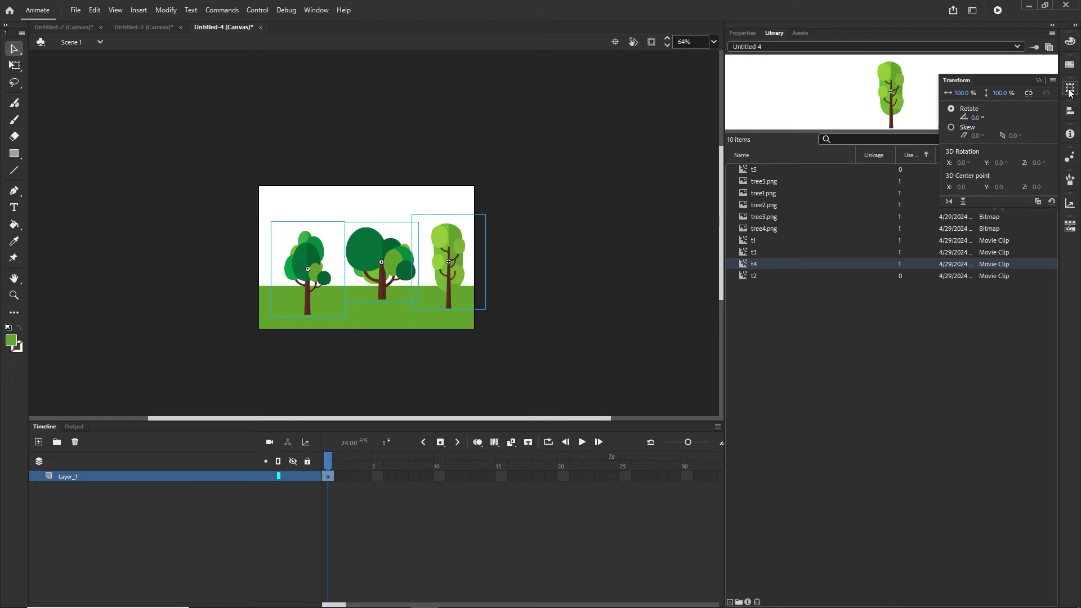
{"action": "left_click", "coordinate": [1028, 93]}
{"action": "left_click", "coordinate": [999, 93]}
{"action": "type", "text": "95"}
{"action": "key", "text": "Return"}
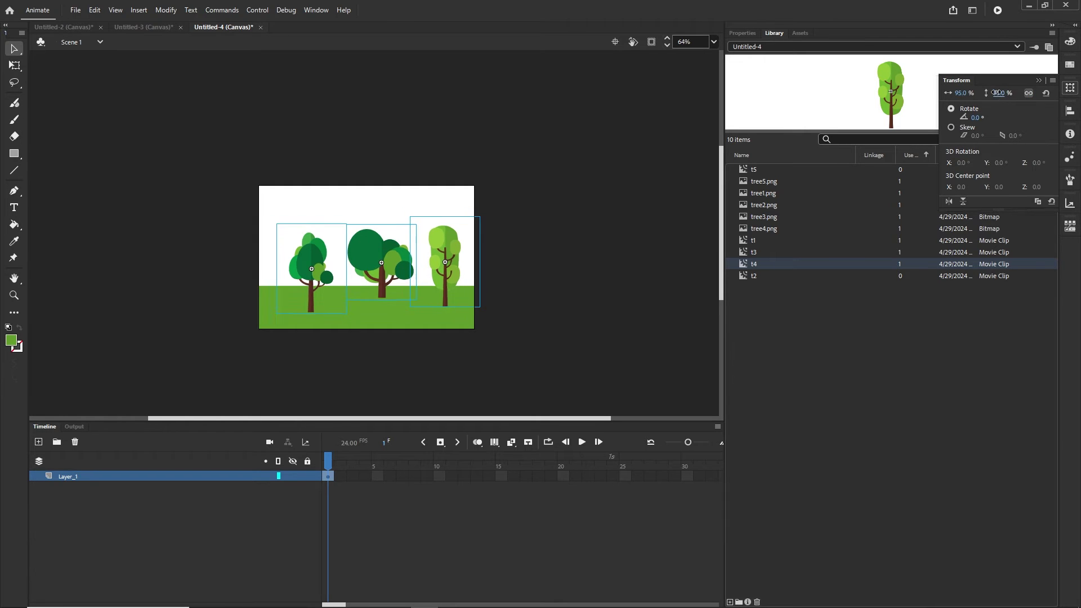
{"action": "key", "text": "Return"}
{"action": "key", "text": "Return"}
{"action": "key", "text": "Return"}
{"action": "key", "text": "Return"}
{"action": "key", "text": "Return"}
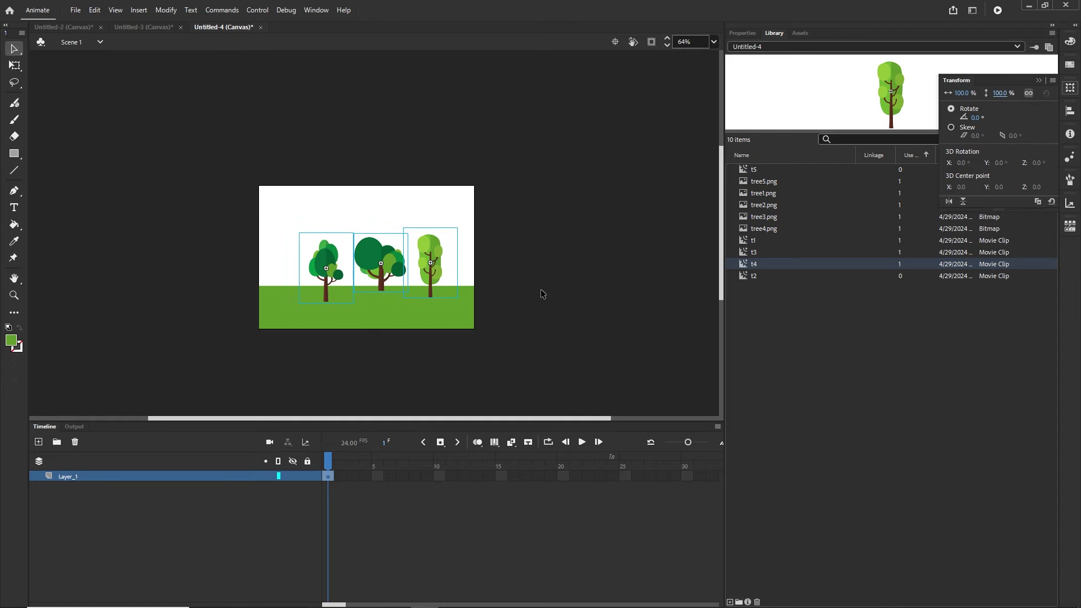
{"action": "left_click", "coordinate": [543, 293]}
Step: Enlarge the leftmost tree slightly with Free Transform and move it closer to the stage's left edge
{"action": "scroll", "coordinate": [376, 268], "scroll_direction": "up", "scroll_amount": 3}
{"action": "left_click", "coordinate": [292, 278]}
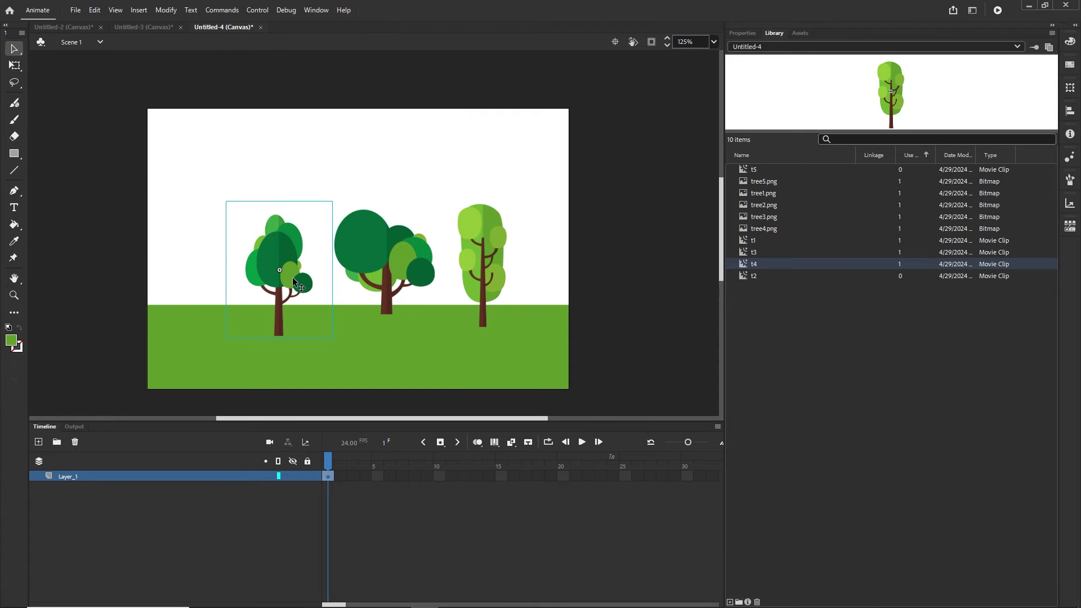
{"action": "key", "text": "q"}
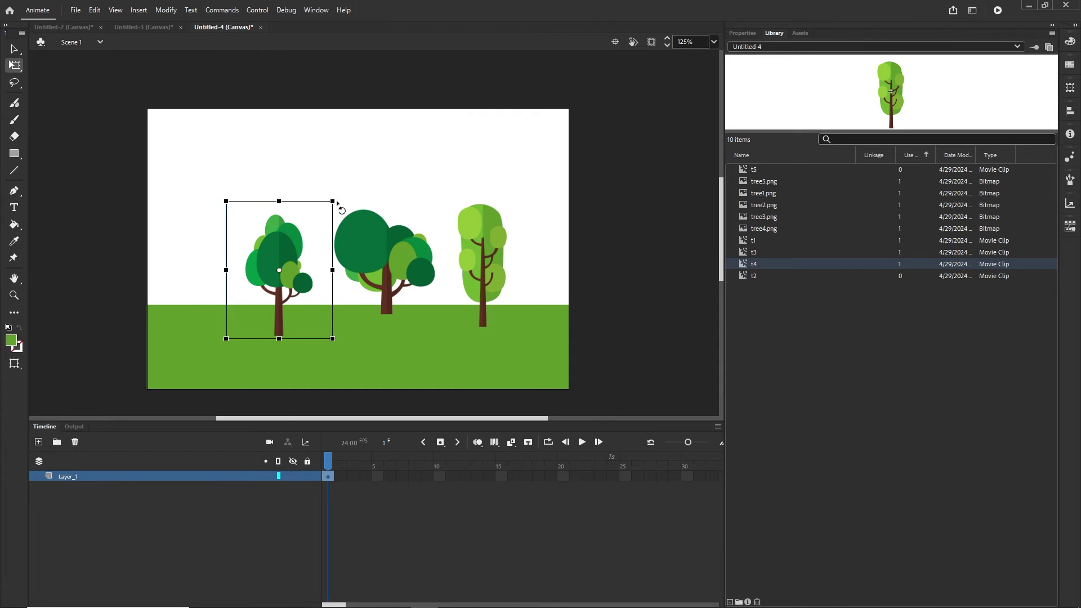
{"action": "left_click_drag", "start_coordinate": [338, 204], "coordinate": [345, 191]}
{"action": "left_click_drag", "start_coordinate": [286, 255], "coordinate": [237, 257]}
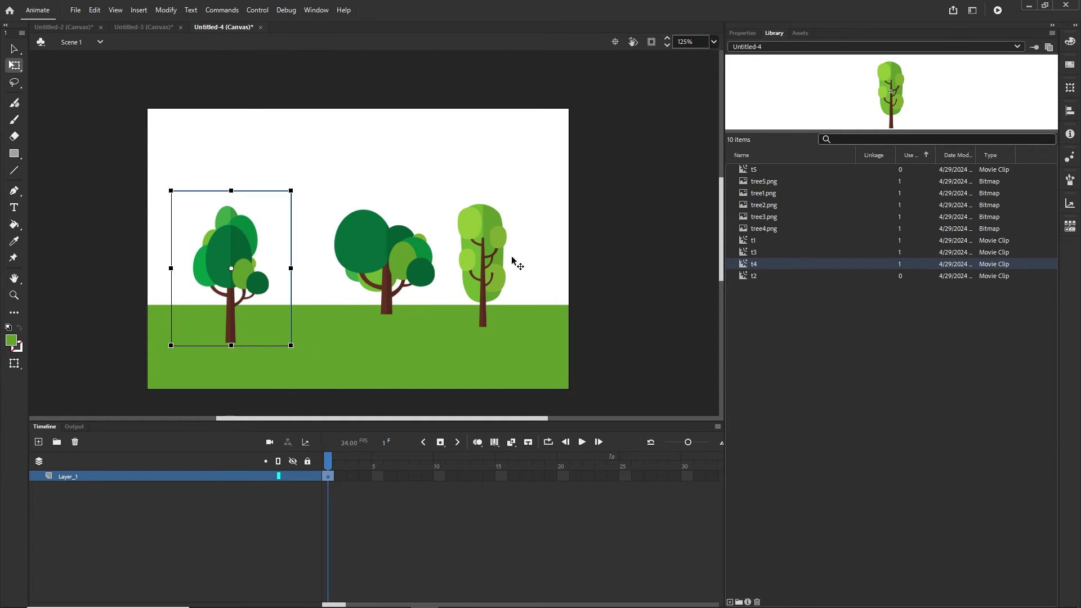
Step: Lower the middle tree so its trunk sits on the ground and move the light green tree closer to the stage's right edge
{"action": "left_click", "coordinate": [654, 270]}
{"action": "mouse_move", "coordinate": [394, 253]}
{"action": "left_mouse_down"}
{"action": "mouse_move", "coordinate": [379, 261]}
{"action": "mouse_move", "coordinate": [389, 268]}
{"action": "left_mouse_up"}
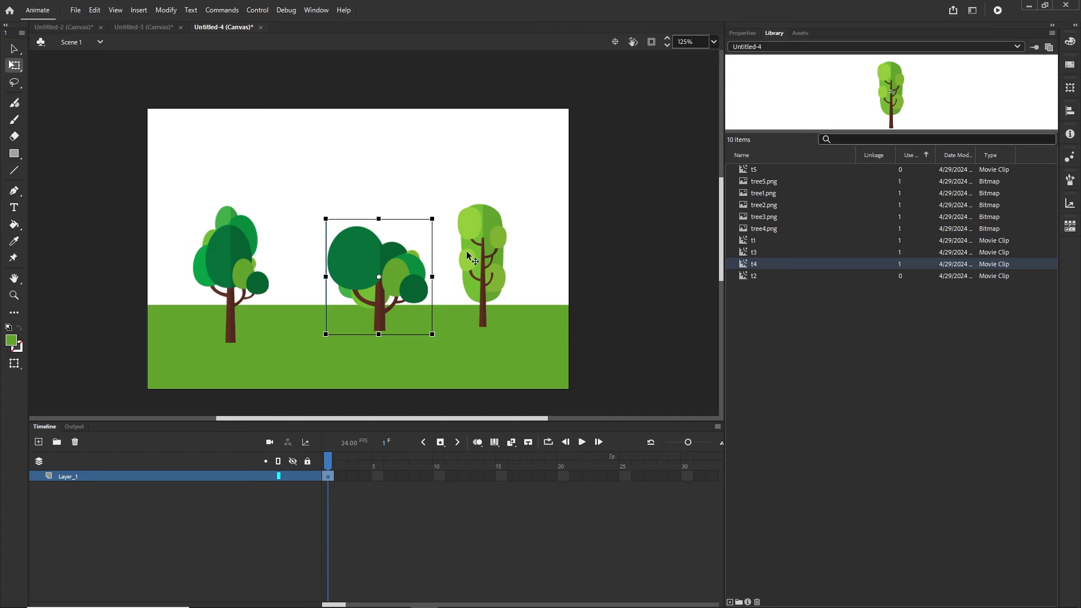
{"action": "left_click_drag", "start_coordinate": [472, 259], "coordinate": [509, 253]}
{"action": "left_click", "coordinate": [623, 232]}
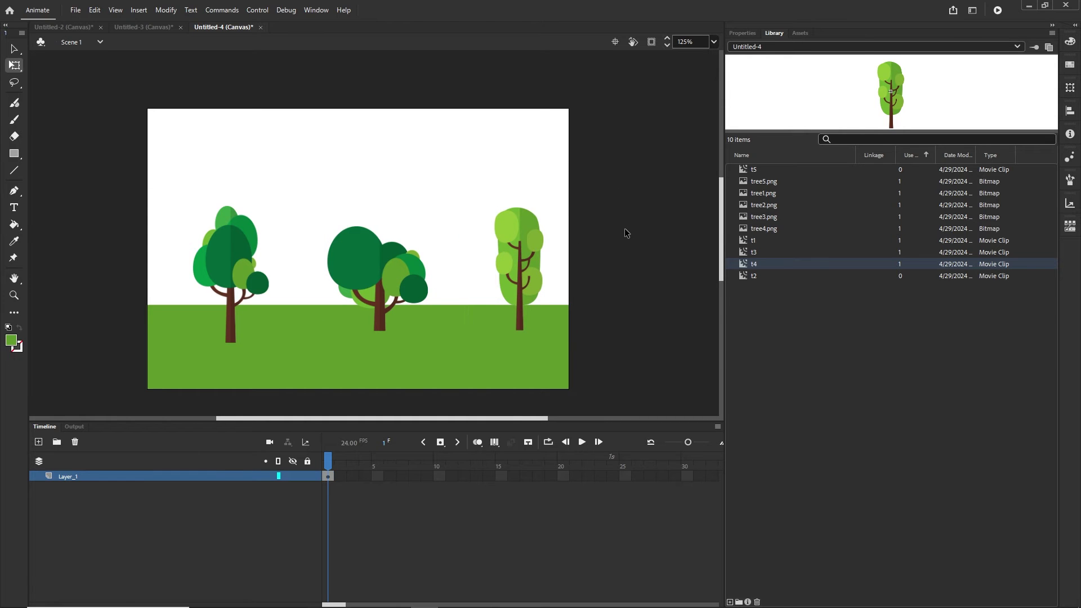
{"action": "scroll", "coordinate": [466, 284], "scroll_direction": "down", "scroll_amount": 2}
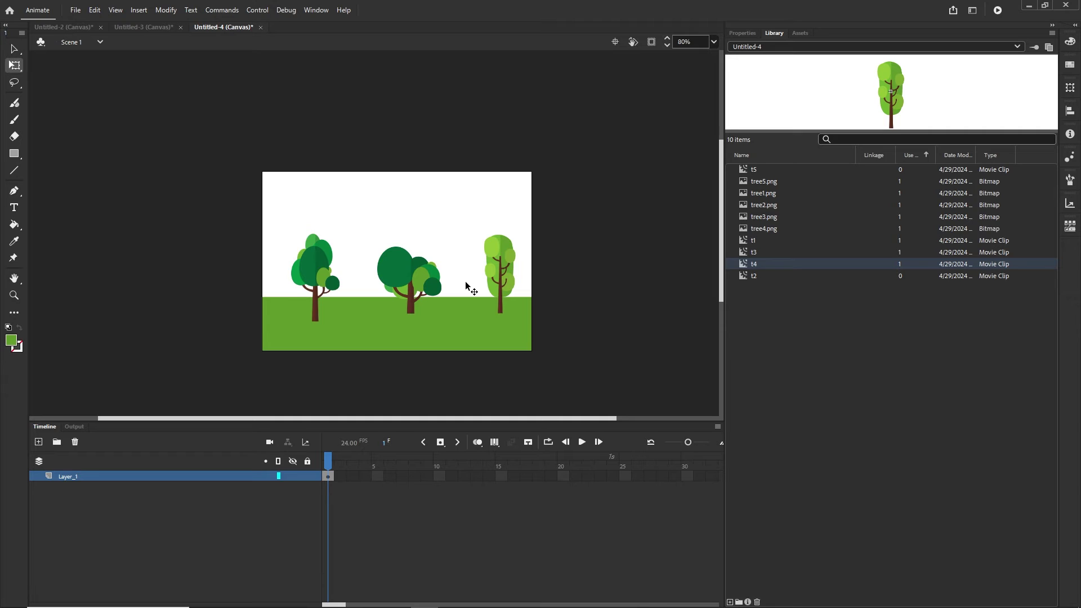
Step: Add a new layer and set the Rectangle tool's fill to the light blue DCF5FF
{"action": "left_click", "coordinate": [39, 443]}
{"action": "left_click", "coordinate": [15, 154]}
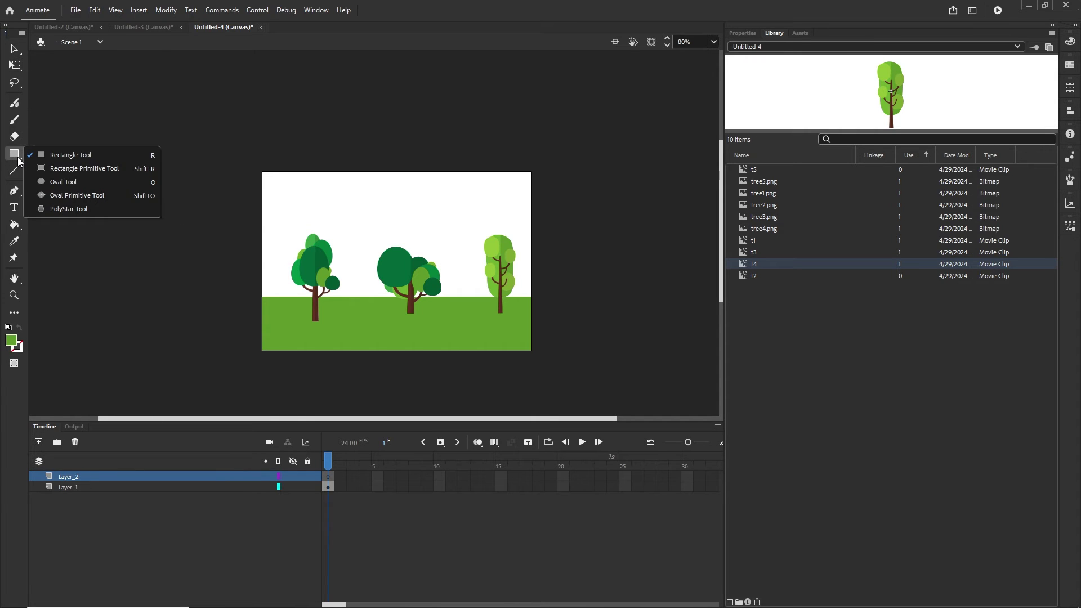
{"action": "left_click", "coordinate": [69, 151]}
{"action": "left_click", "coordinate": [748, 33]}
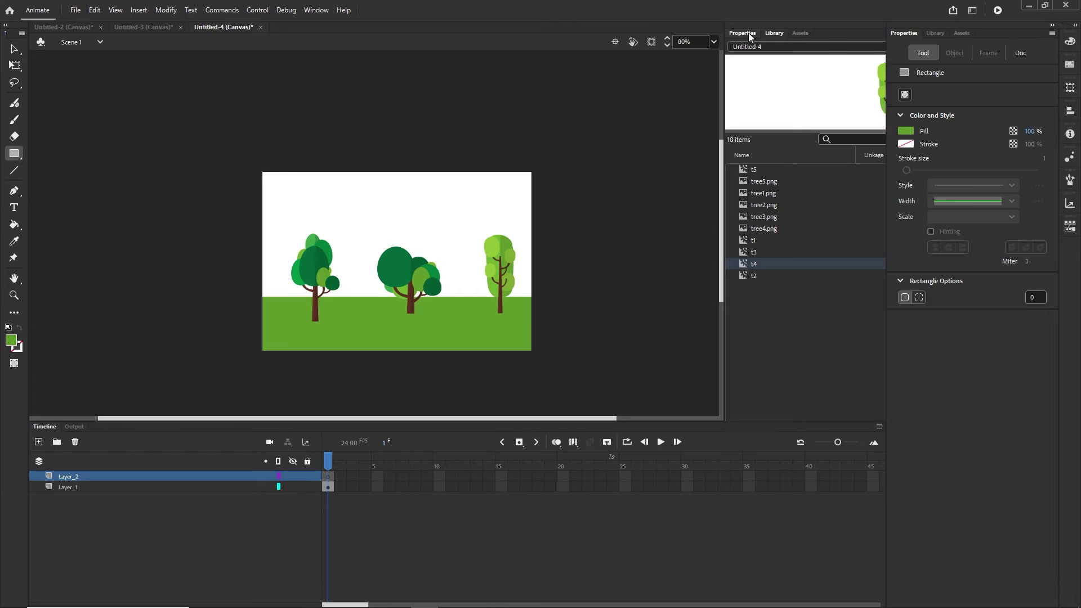
{"action": "left_click", "coordinate": [911, 131]}
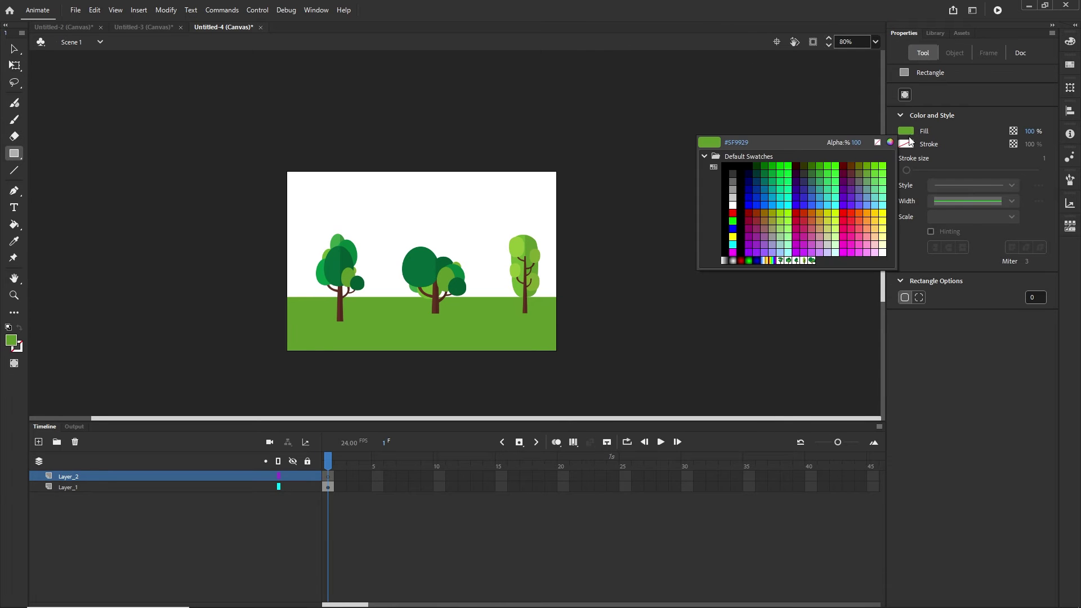
{"action": "left_click", "coordinate": [892, 143]}
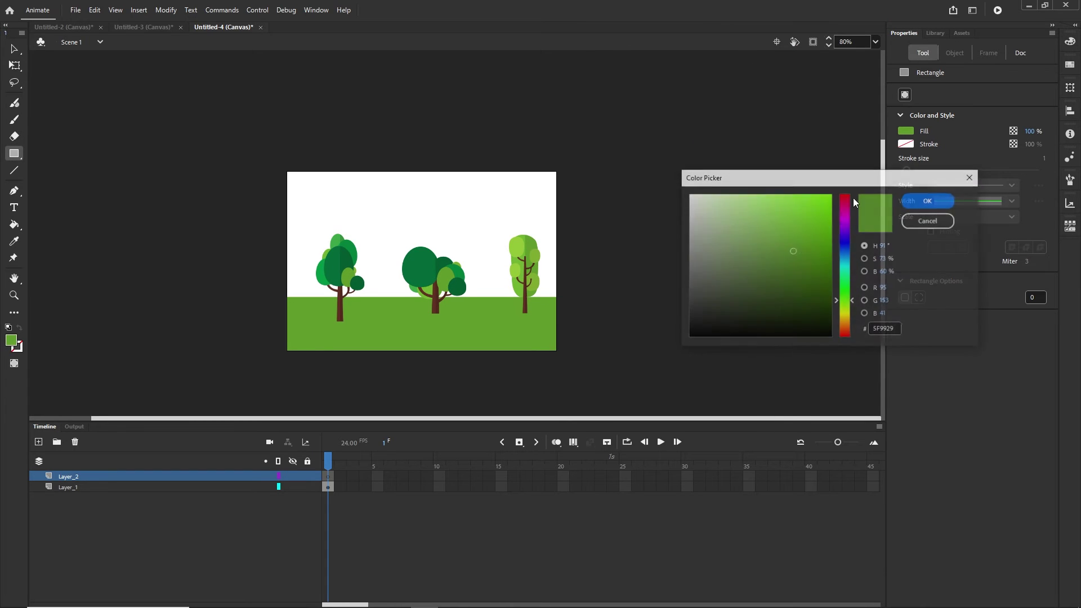
{"action": "left_click", "coordinate": [845, 258]}
{"action": "left_click_drag", "start_coordinate": [724, 200], "coordinate": [708, 193]}
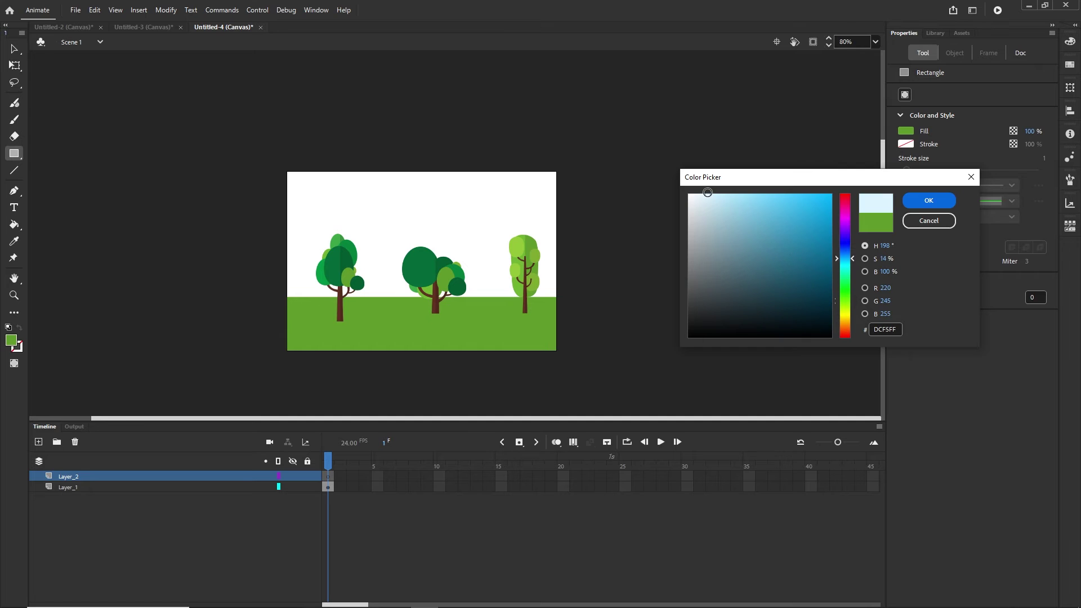
{"action": "left_click", "coordinate": [942, 204]}
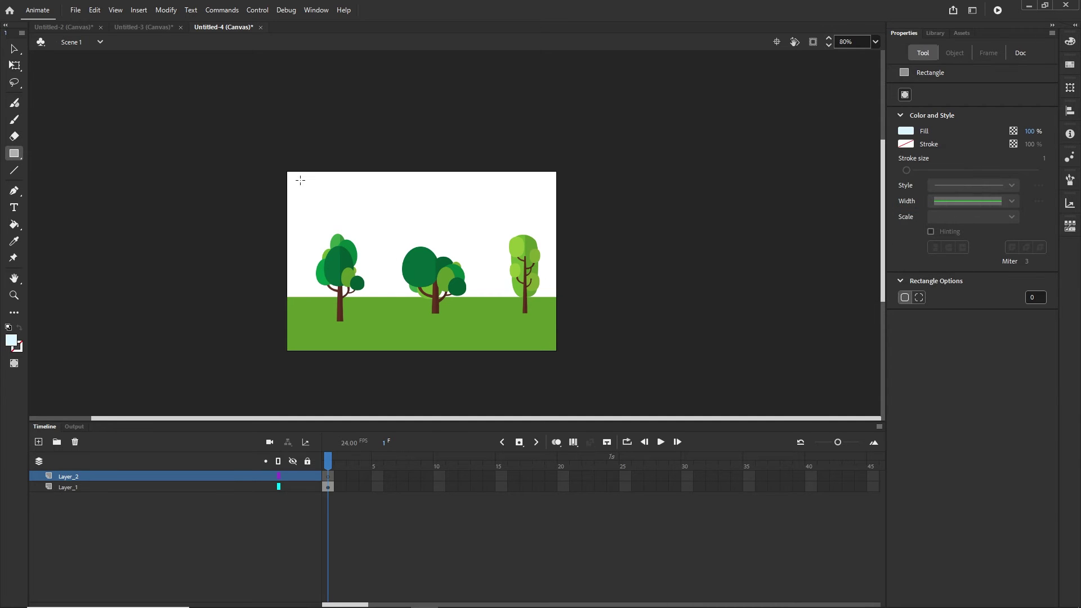
Step: Draw a sky rectangle covering the whole 600 × 400 stage and move its layer below the trees' layer
{"action": "left_click_drag", "start_coordinate": [286, 172], "coordinate": [557, 353]}
{"action": "left_click", "coordinate": [15, 49]}
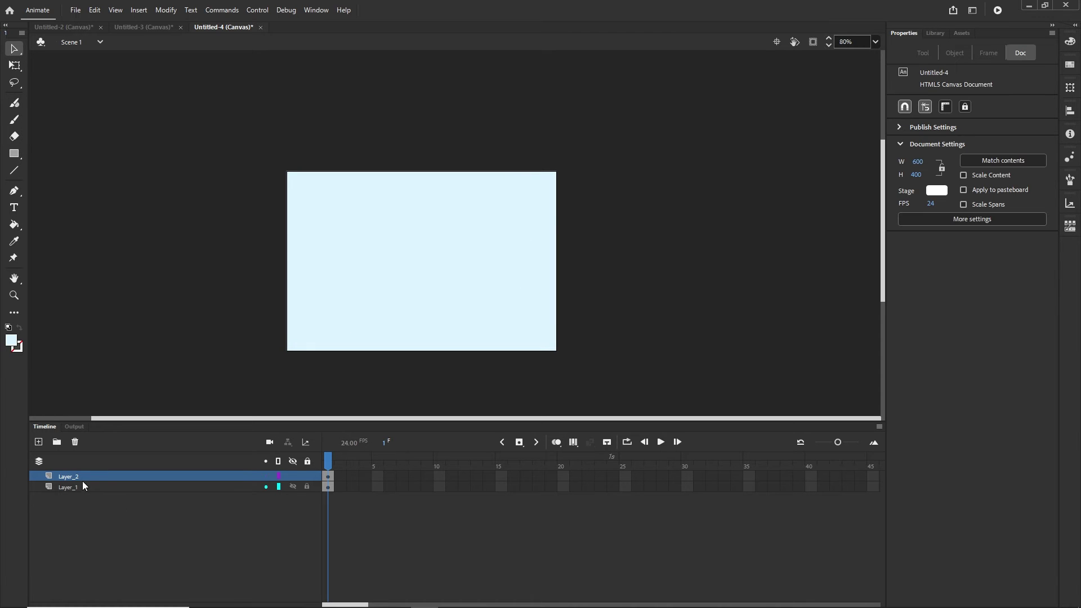
{"action": "left_click_drag", "start_coordinate": [82, 476], "coordinate": [83, 500]}
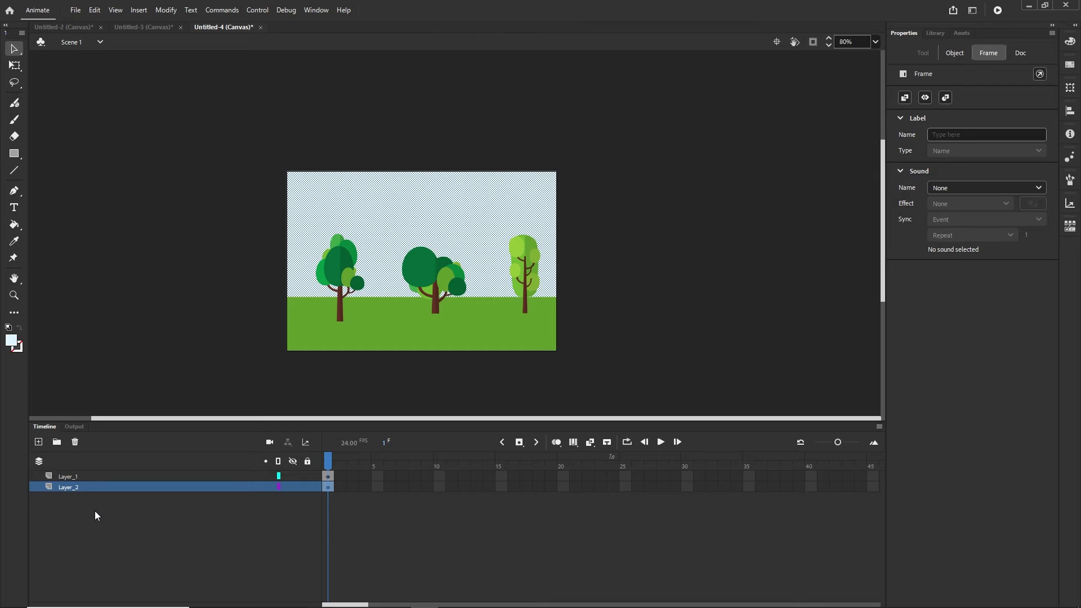
{"action": "left_click", "coordinate": [96, 509]}
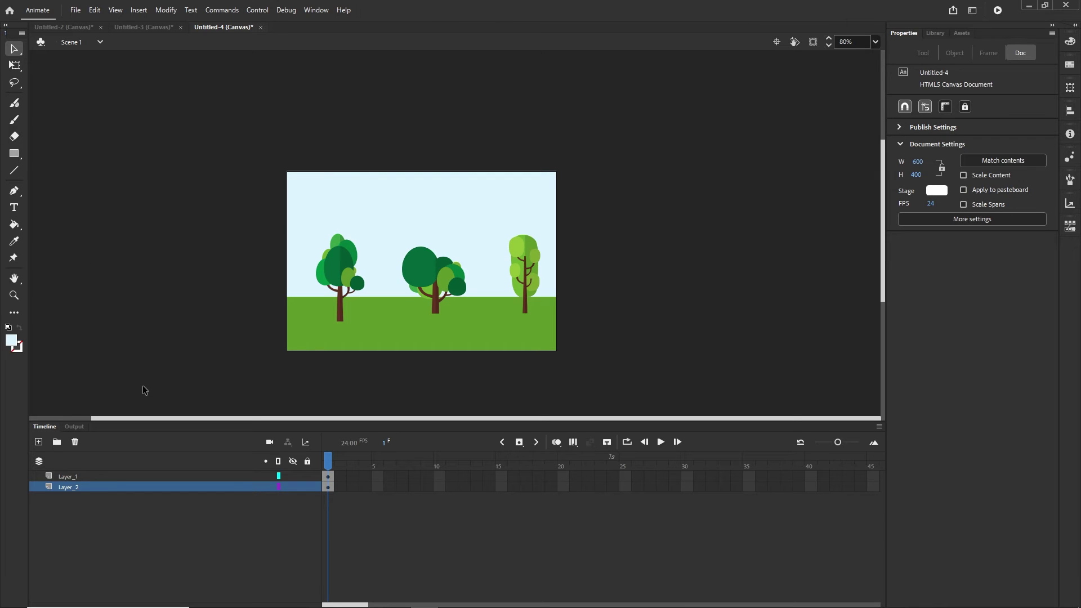
Step: Rename the background rectangle's layer to "sky" and the trees' layer to "tress"
{"action": "double_click", "coordinate": [70, 488]}
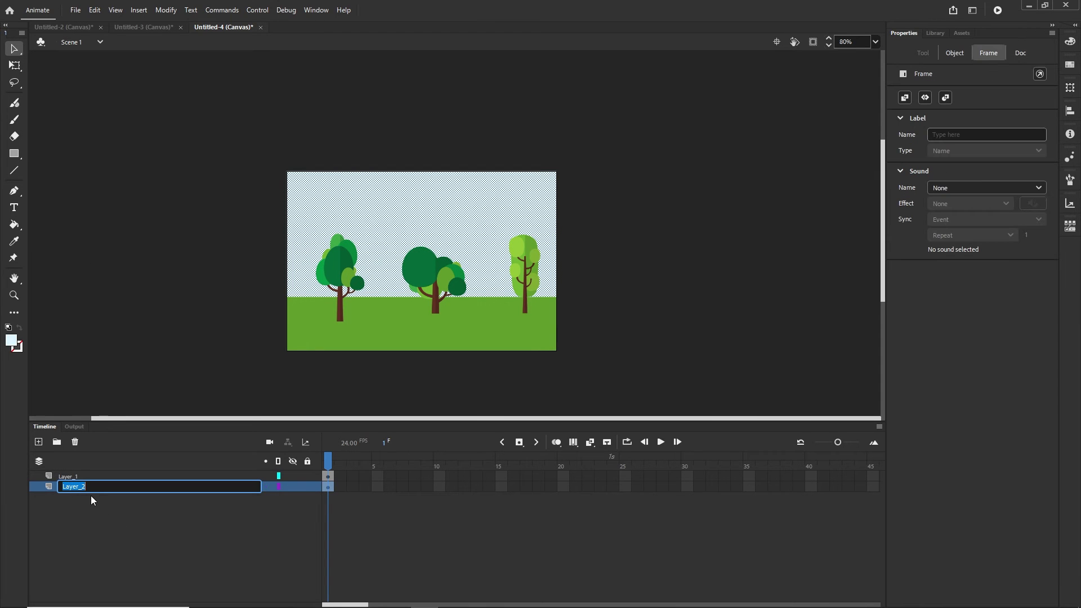
{"action": "type", "text": "sky"}
{"action": "left_click", "coordinate": [120, 526]}
{"action": "double_click", "coordinate": [90, 476]}
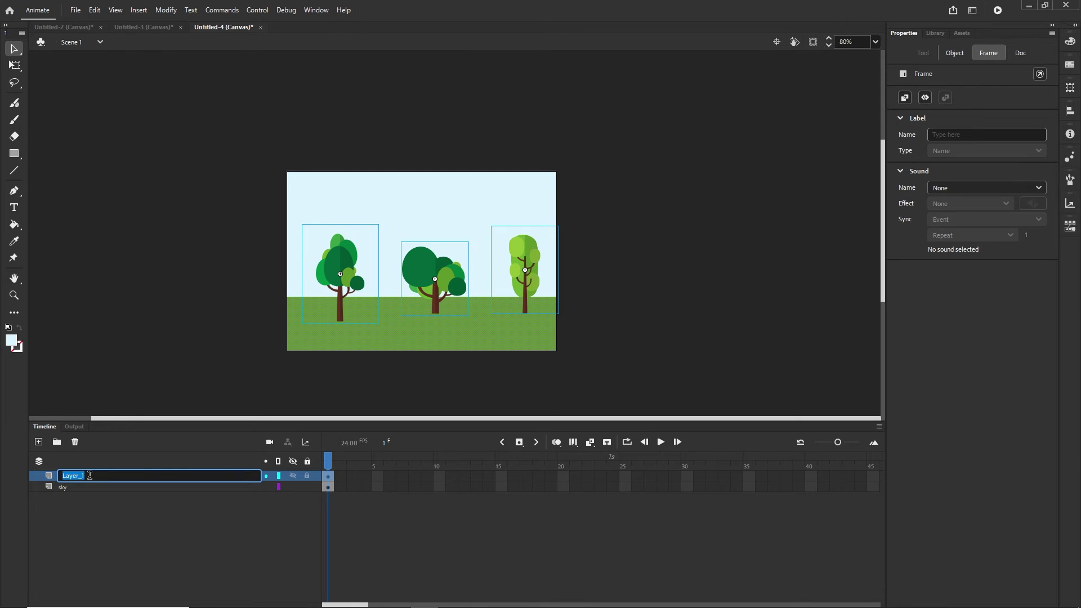
{"action": "type", "text": "tress"}
{"action": "key", "text": "Return"}
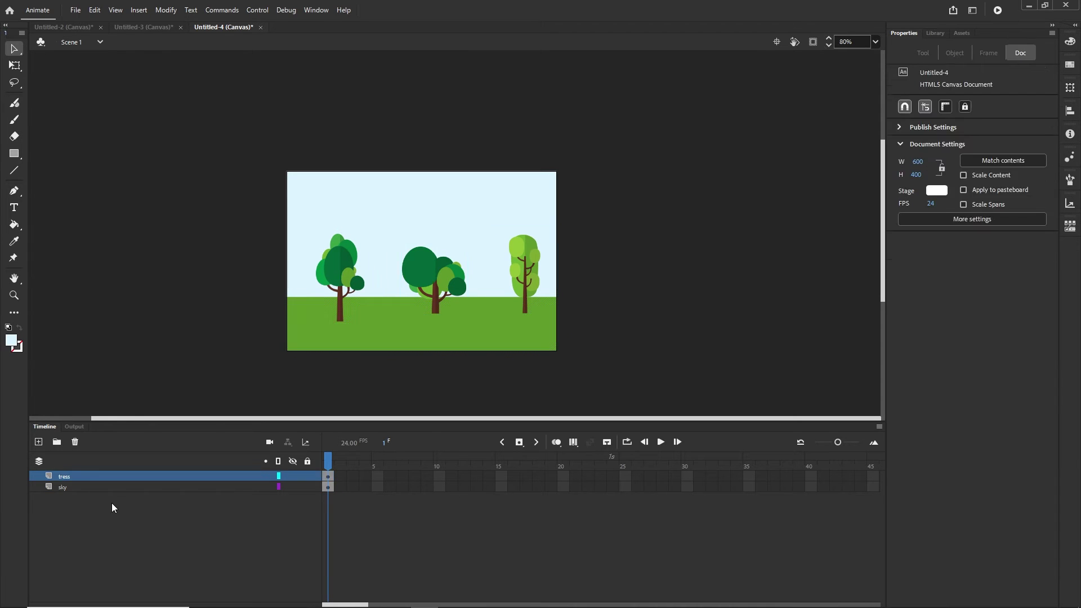
Step: Check the sky rectangle's size and position and toggle the link between its width and height
{"action": "left_click", "coordinate": [443, 204]}
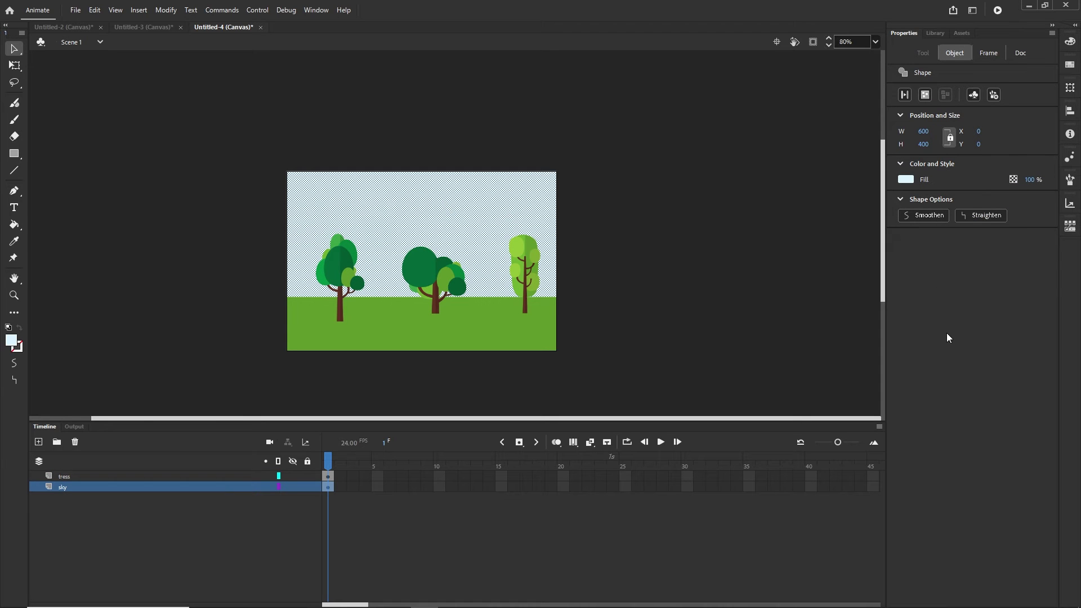
{"action": "left_click", "coordinate": [950, 138]}
{"action": "left_click", "coordinate": [613, 329]}
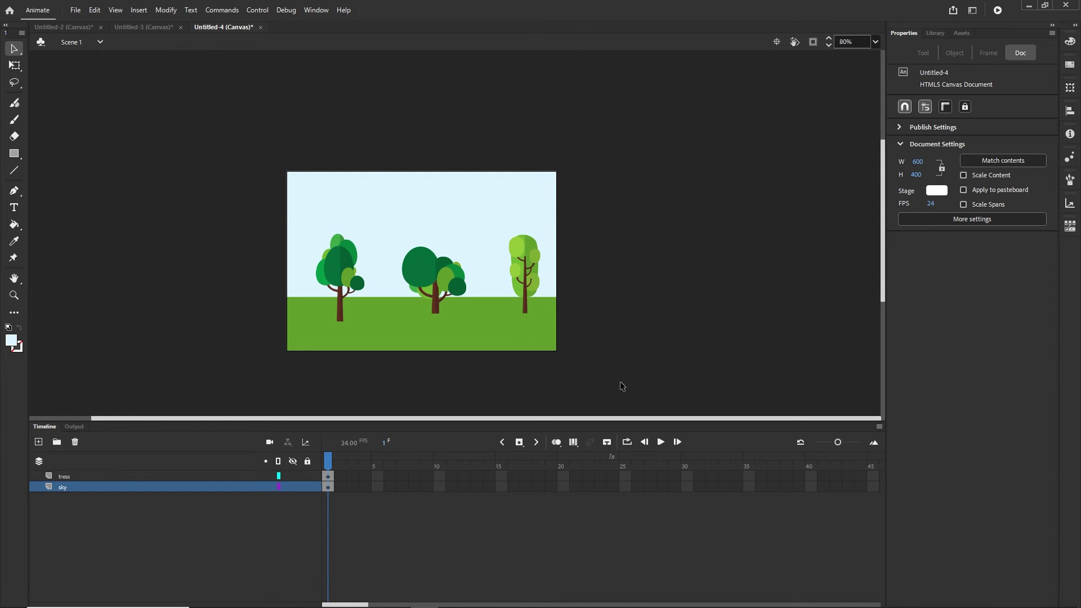
Step: Convert the sky, ground and all three trees into one movie clip named myTrees1, and delete the emptied sky layer
{"action": "left_click_drag", "start_coordinate": [623, 386], "coordinate": [242, 127]}
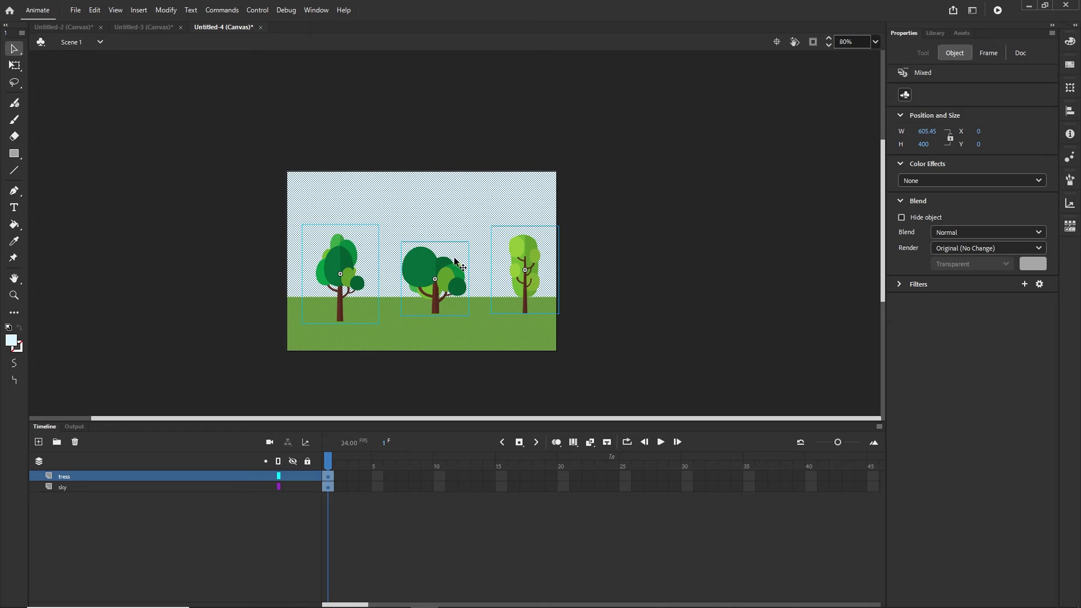
{"action": "key", "text": "F8"}
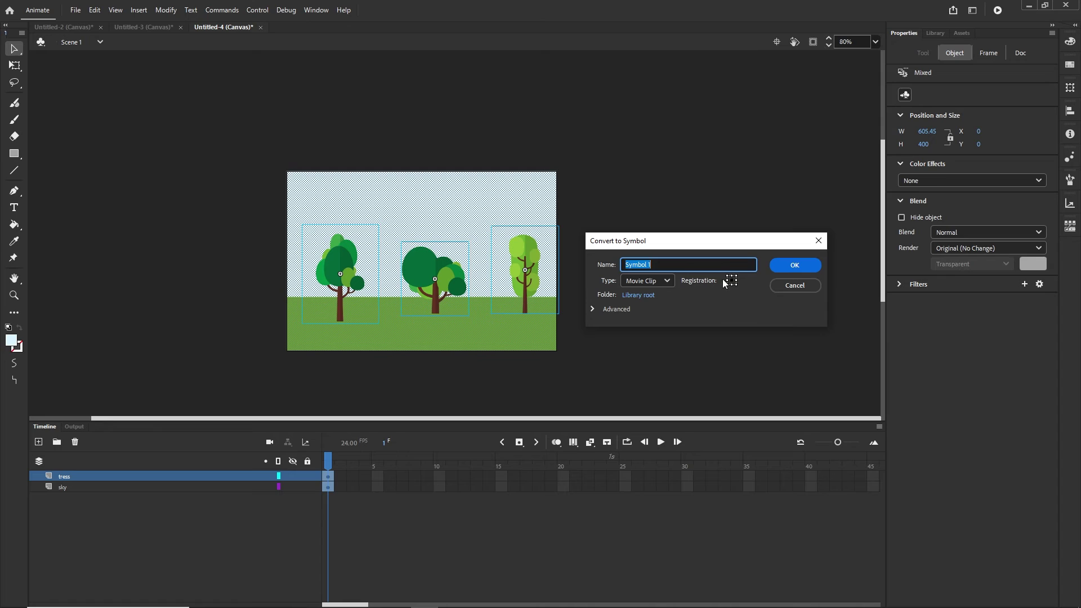
{"action": "type", "text": "tr"}
{"action": "left_click", "coordinate": [778, 265]}
{"action": "left_click", "coordinate": [790, 269]}
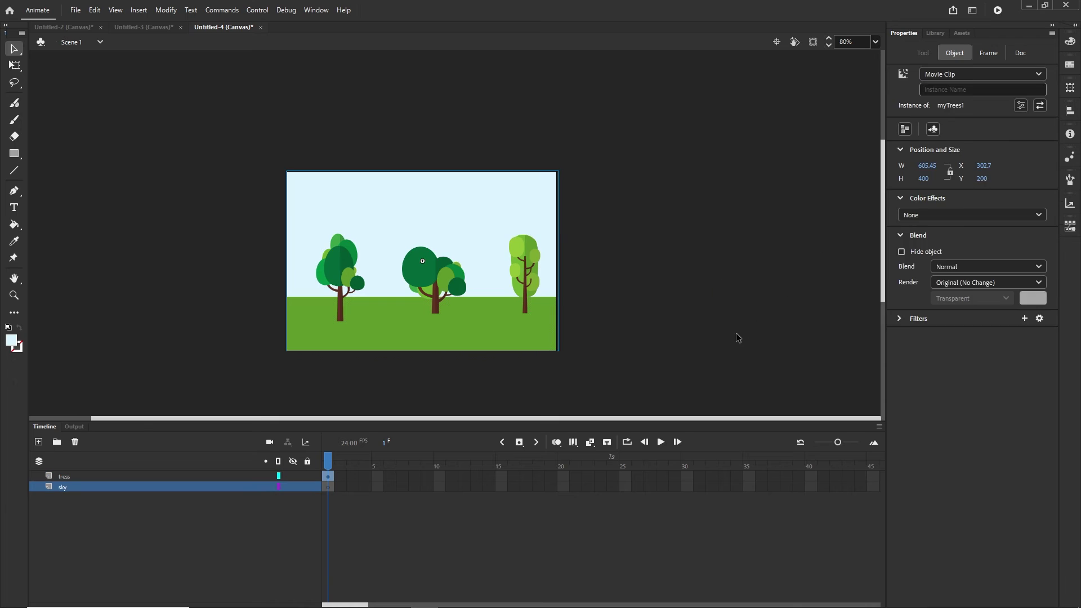
{"action": "left_click", "coordinate": [75, 442]}
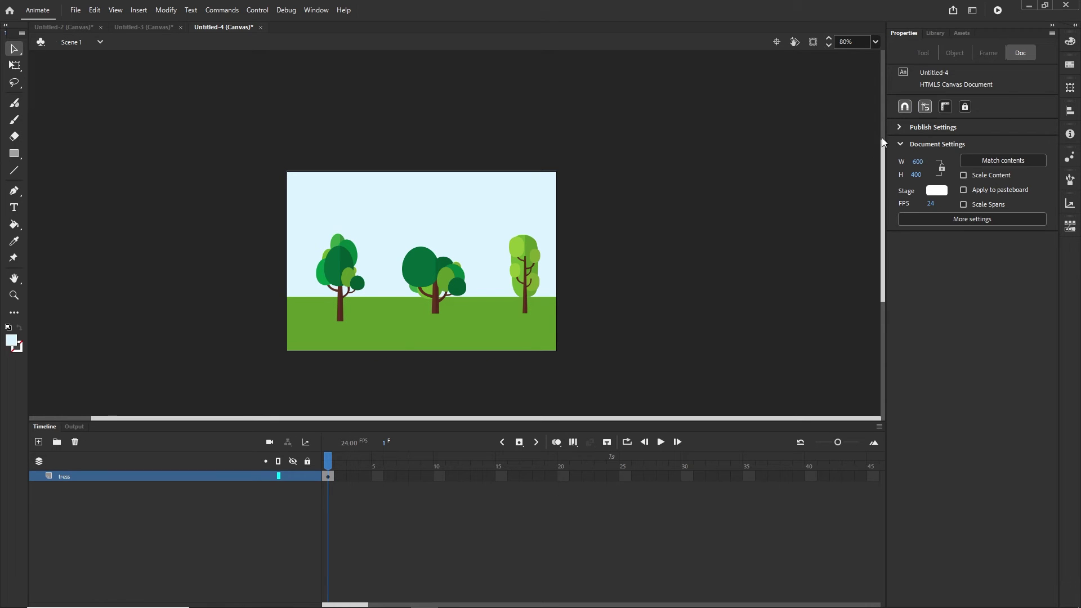
Step: Break apart the myTrees1 instance on the stage into its separate sky, ground and trees
{"action": "left_click", "coordinate": [937, 37]}
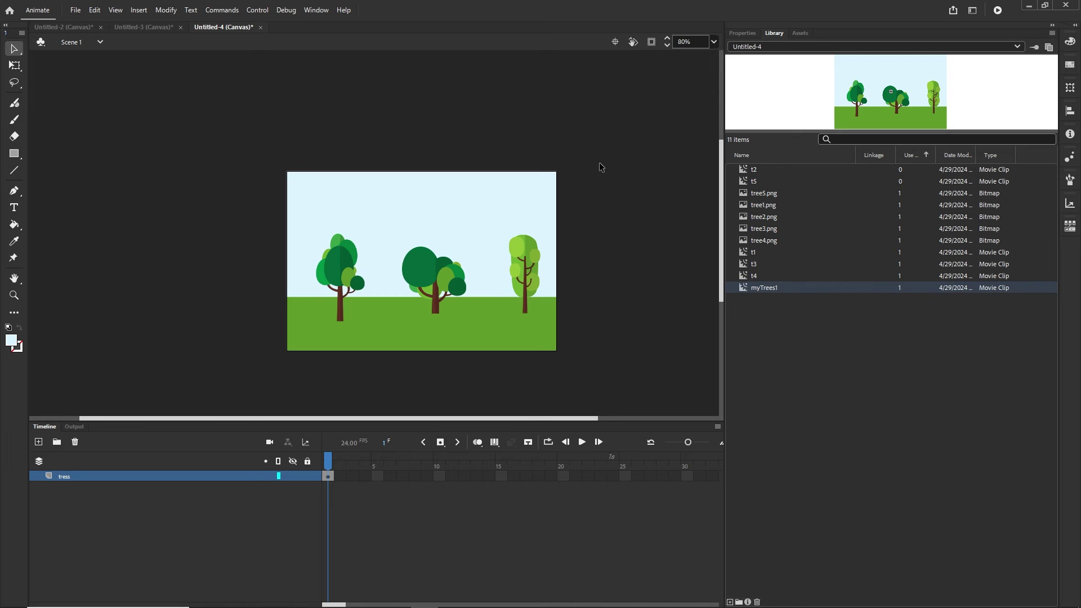
{"action": "left_click_drag", "start_coordinate": [597, 146], "coordinate": [307, 367]}
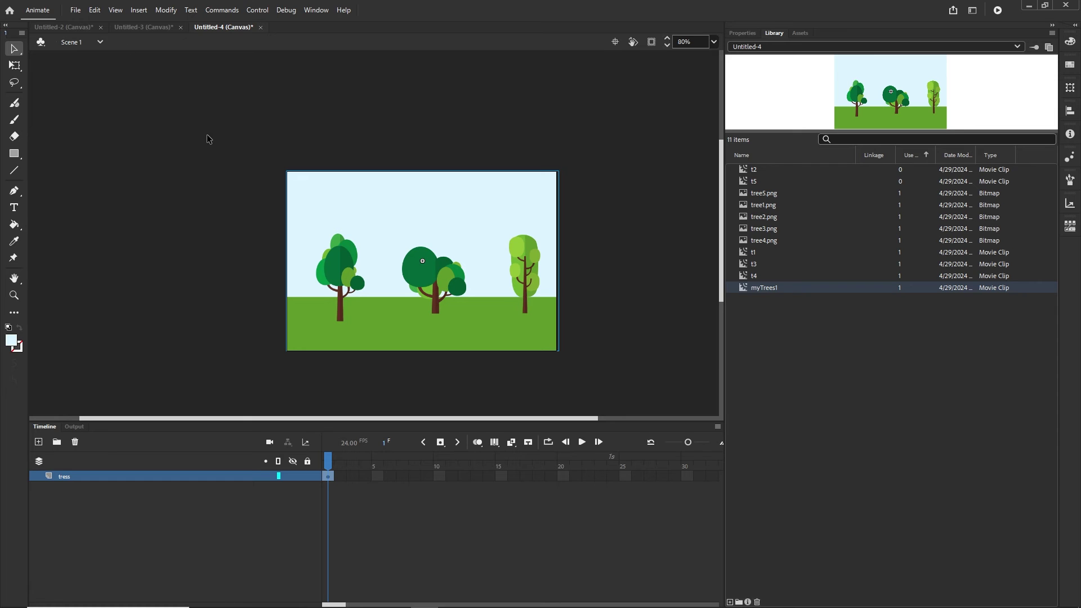
{"action": "left_click", "coordinate": [165, 15]}
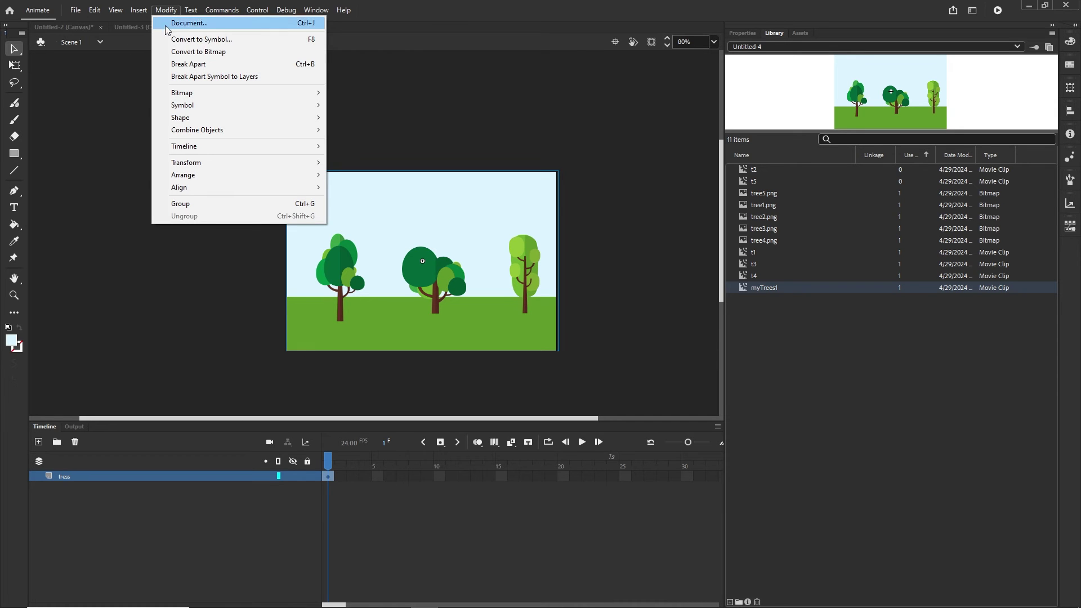
{"action": "left_click", "coordinate": [212, 65]}
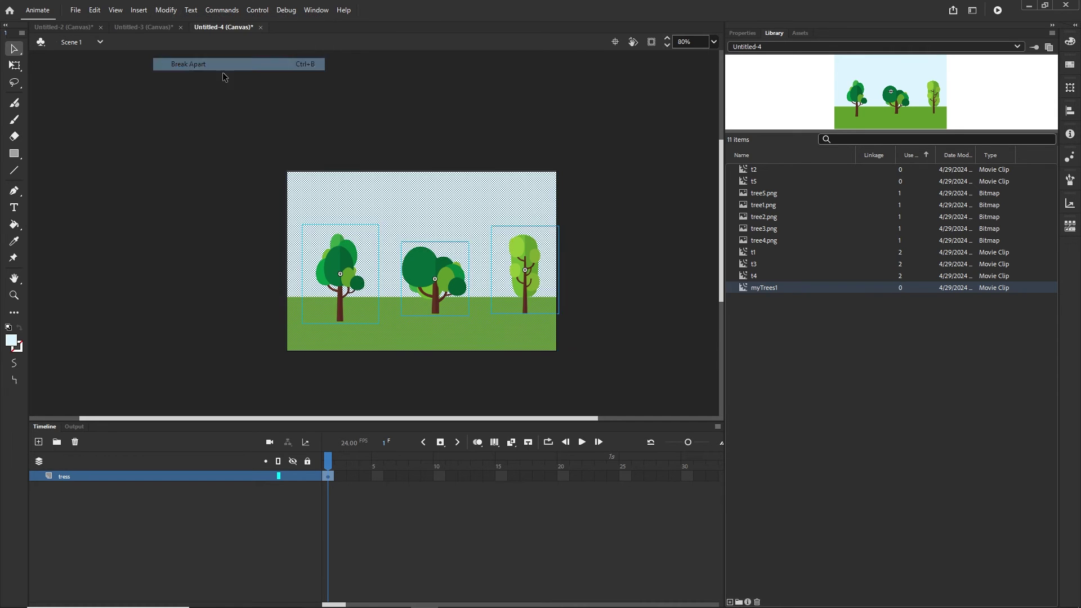
{"action": "left_click", "coordinate": [640, 258]}
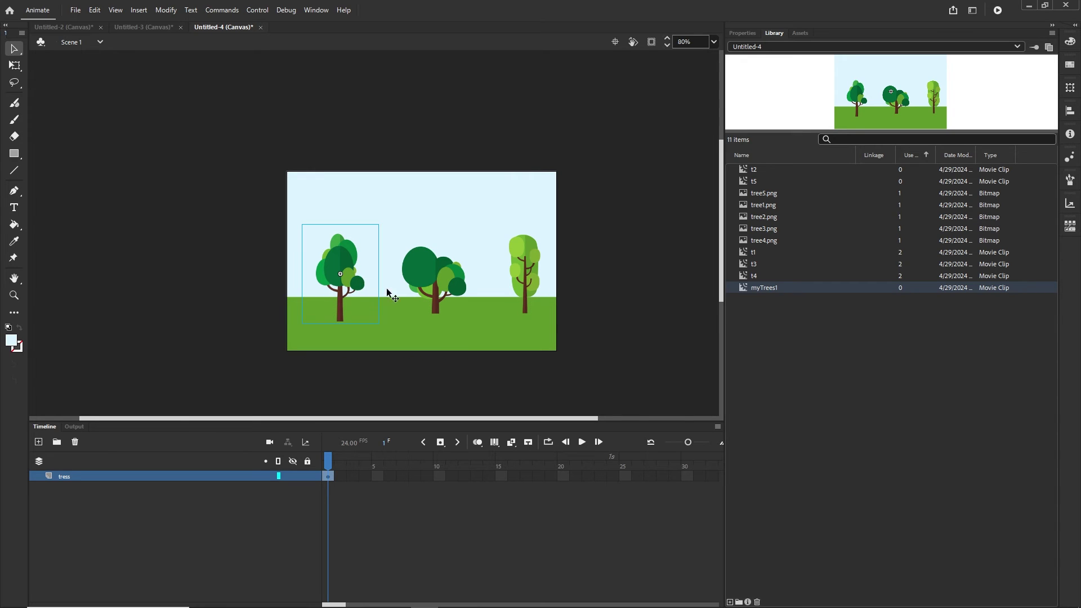
Step: Delete the three trees from the stage one by one, keeping the sky and ground
{"action": "left_click", "coordinate": [756, 324]}
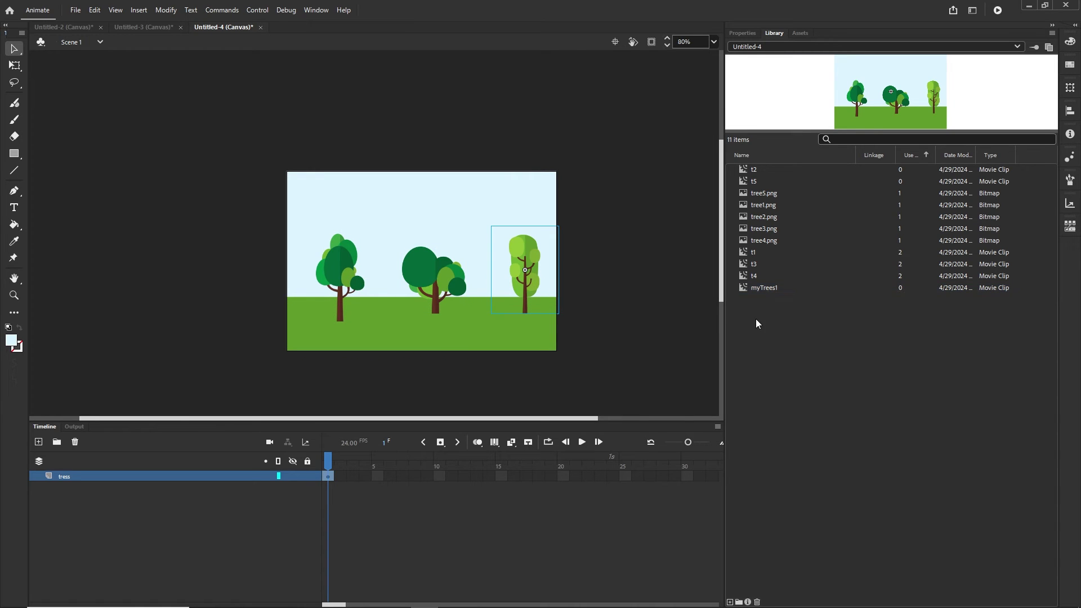
{"action": "left_click", "coordinate": [778, 290]}
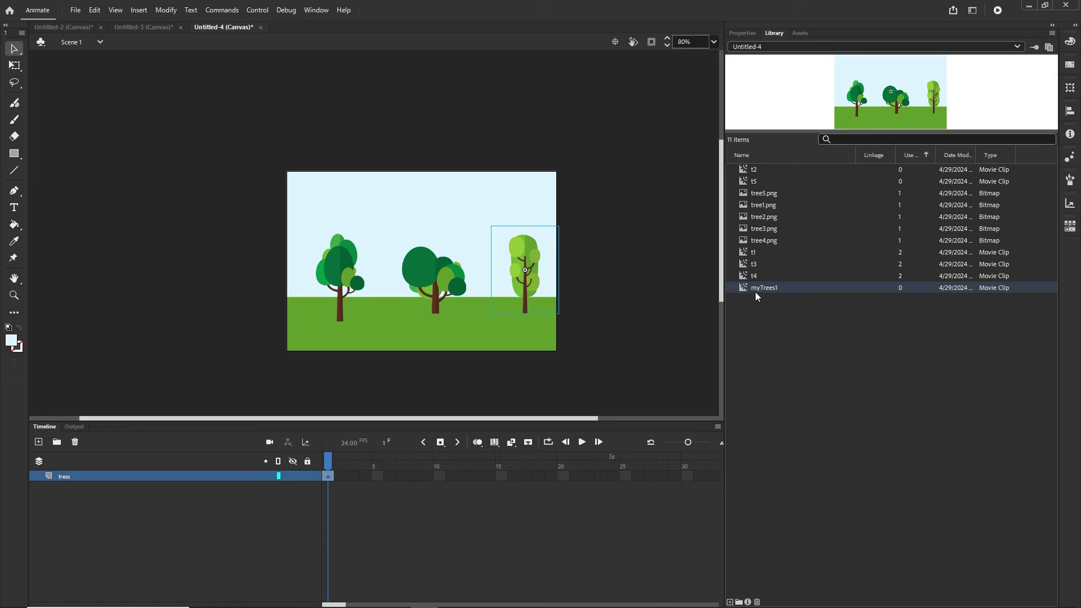
{"action": "left_click", "coordinate": [524, 282]}
{"action": "key", "text": "Delete"}
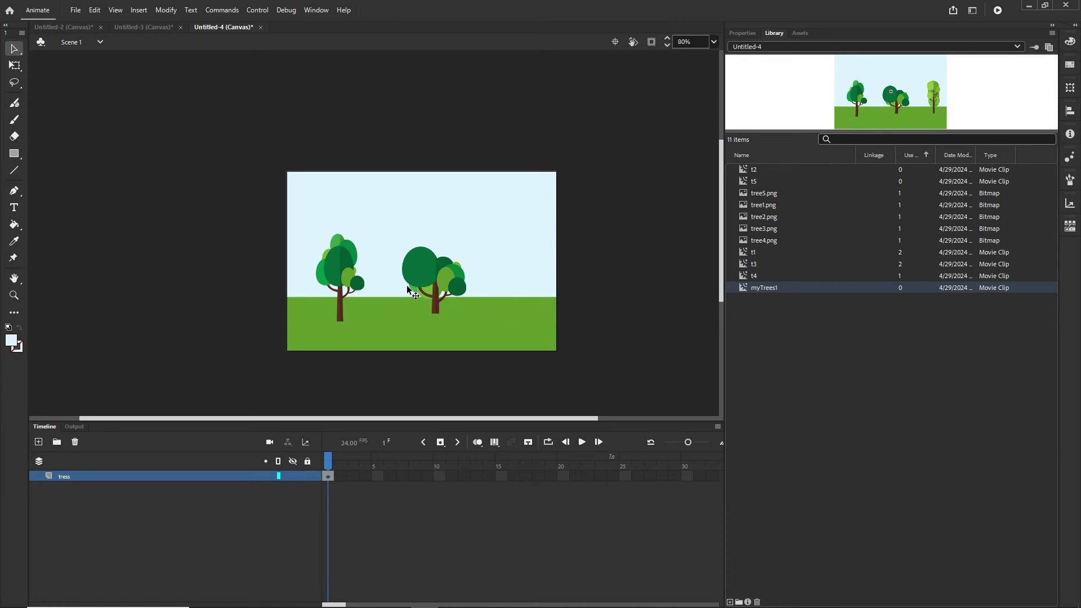
{"action": "left_click", "coordinate": [441, 278]}
{"action": "key", "text": "Delete"}
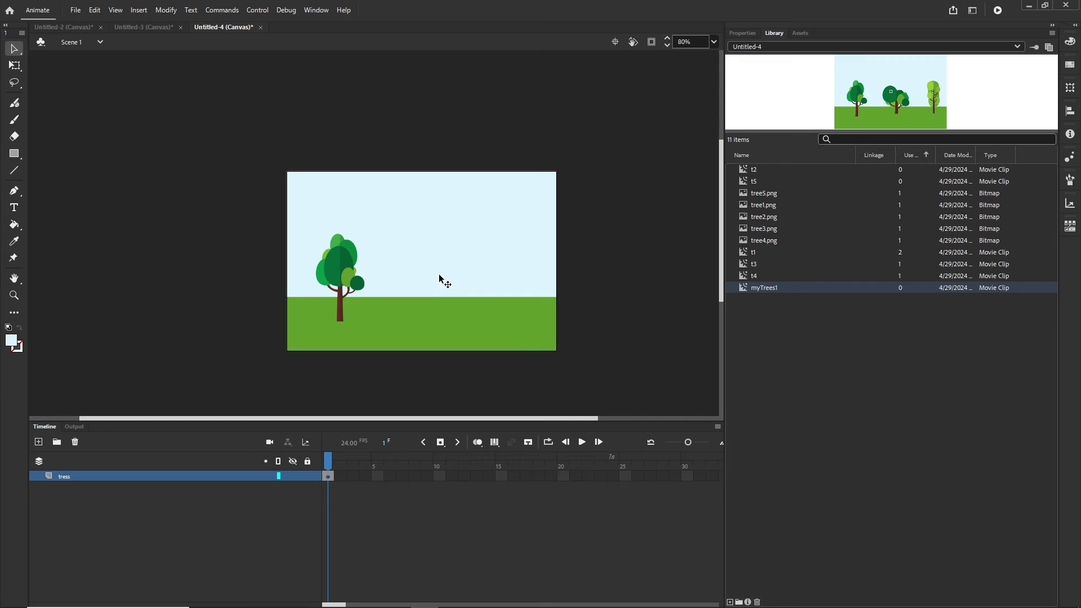
{"action": "left_click", "coordinate": [328, 265]}
{"action": "key", "text": "Delete"}
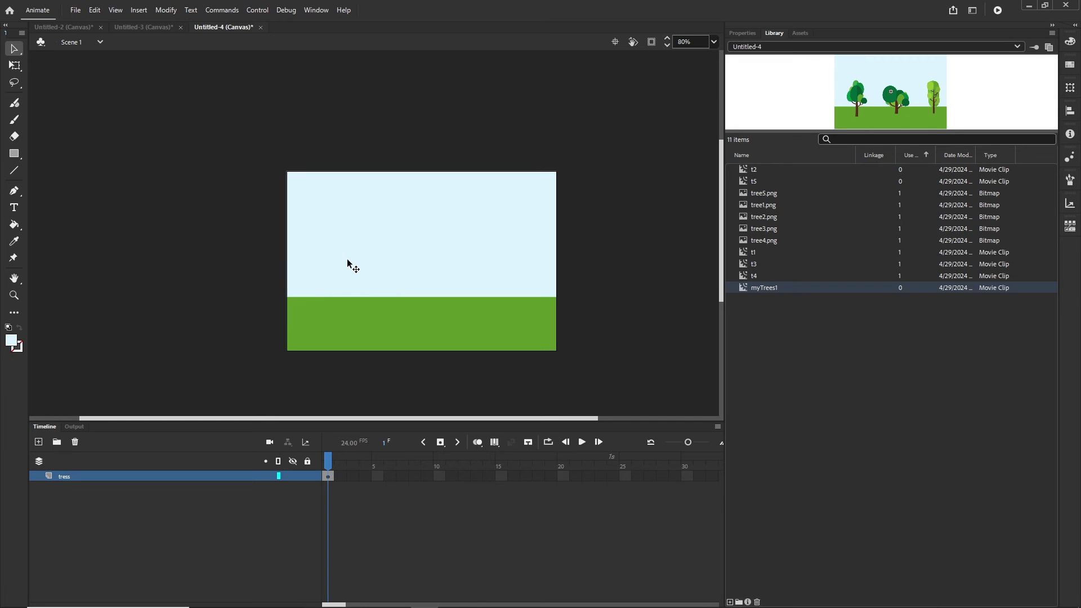
Step: Place the t5 tree on the left part of the scene and nudge it up so its trunk base sits higher on the ground
{"action": "left_click", "coordinate": [753, 265]}
{"action": "left_click", "coordinate": [745, 277]}
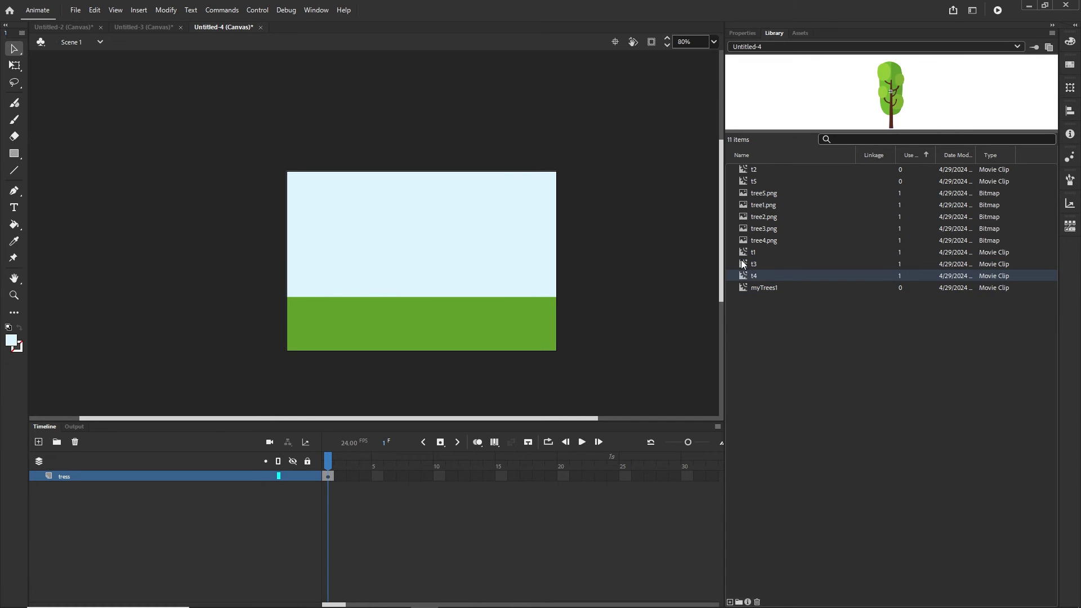
{"action": "left_click_drag", "start_coordinate": [741, 183], "coordinate": [355, 281]}
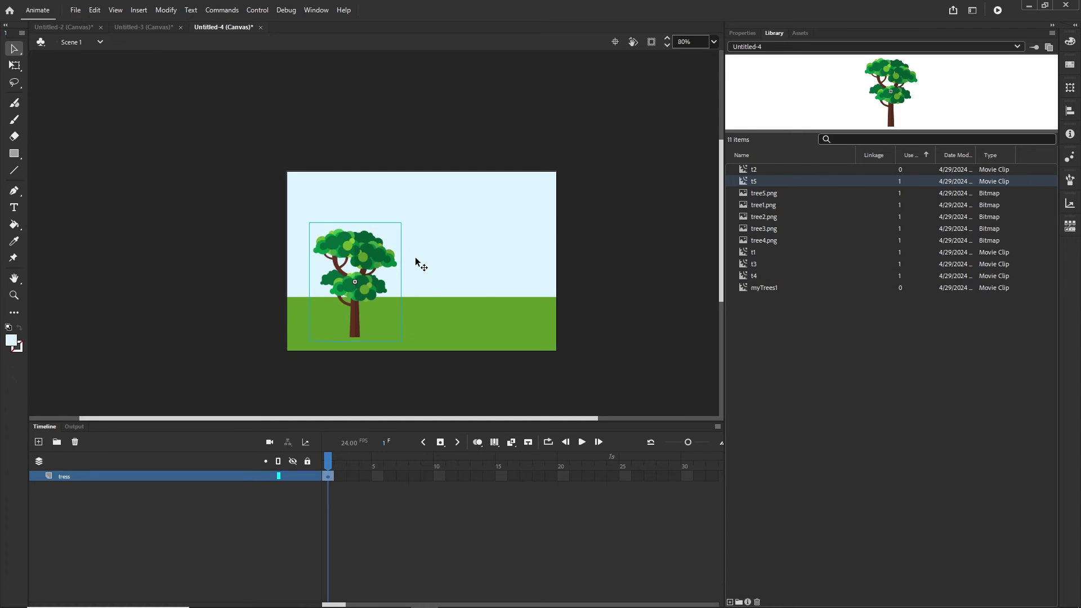
{"action": "key", "text": "shift+Up"}
{"action": "key", "text": "shift+Up"}
{"action": "key", "text": "shift+Up"}
{"action": "key", "text": "shift+Up"}
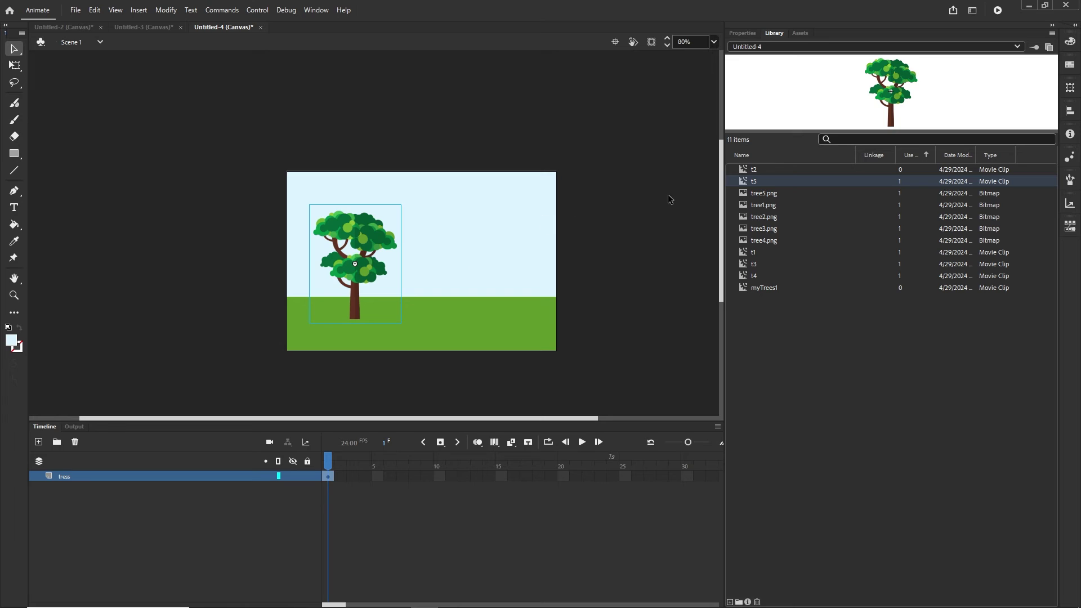
Step: Add the t2 tree to the middle of the scene and the t3 tree to its right
{"action": "left_click_drag", "start_coordinate": [753, 181], "coordinate": [428, 281]}
{"action": "key", "text": "Delete"}
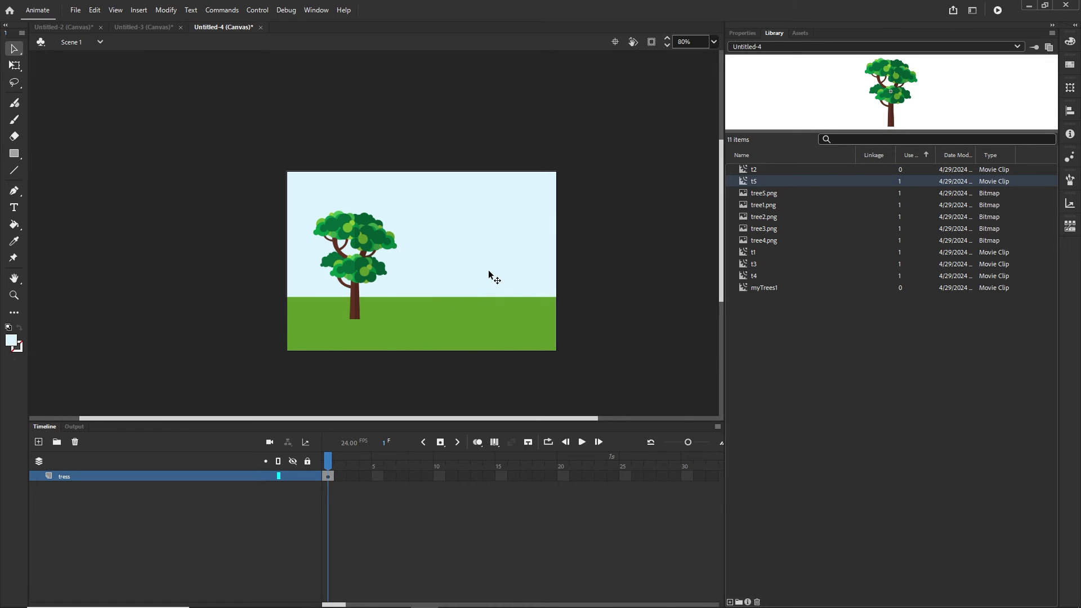
{"action": "left_click", "coordinate": [755, 171]}
{"action": "left_click_drag", "start_coordinate": [755, 171], "coordinate": [458, 278]}
{"action": "left_click", "coordinate": [747, 254]}
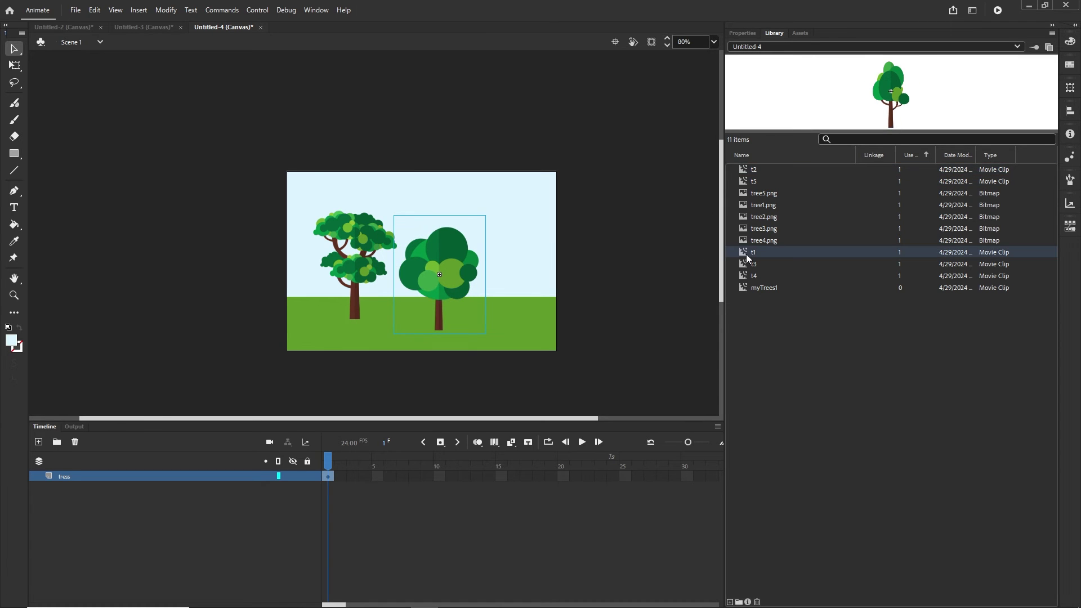
{"action": "left_click", "coordinate": [759, 290]}
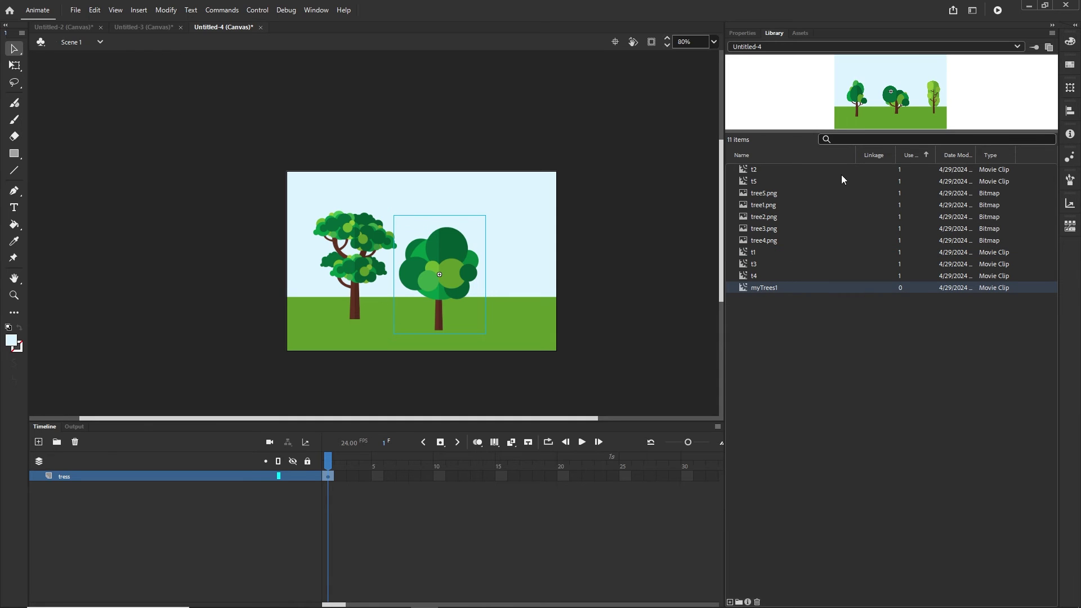
{"action": "left_click", "coordinate": [753, 266]}
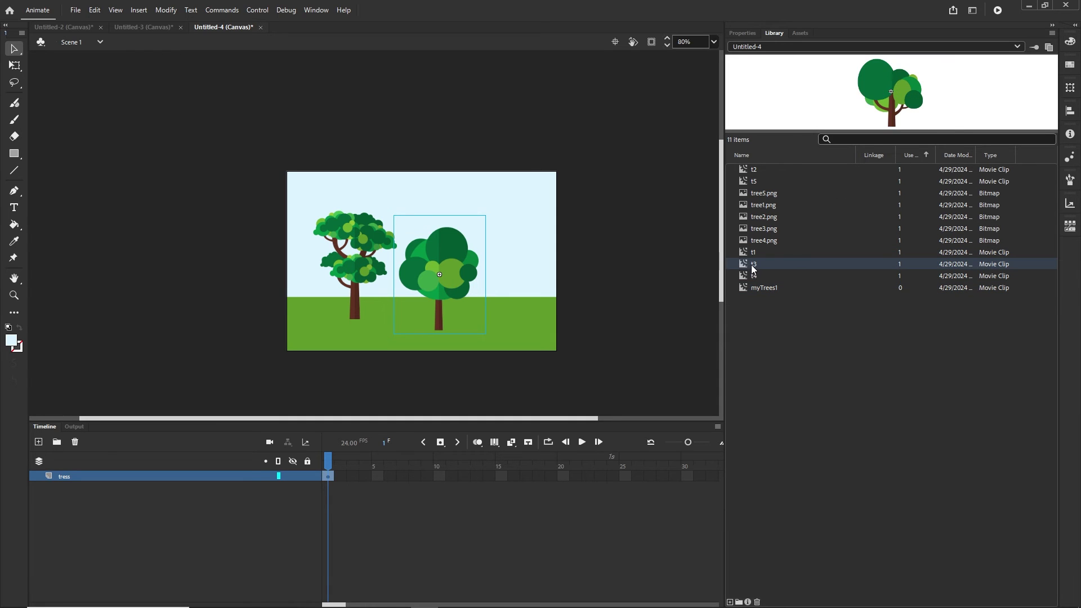
{"action": "left_click_drag", "start_coordinate": [753, 269], "coordinate": [507, 299]}
{"action": "left_click", "coordinate": [633, 272]}
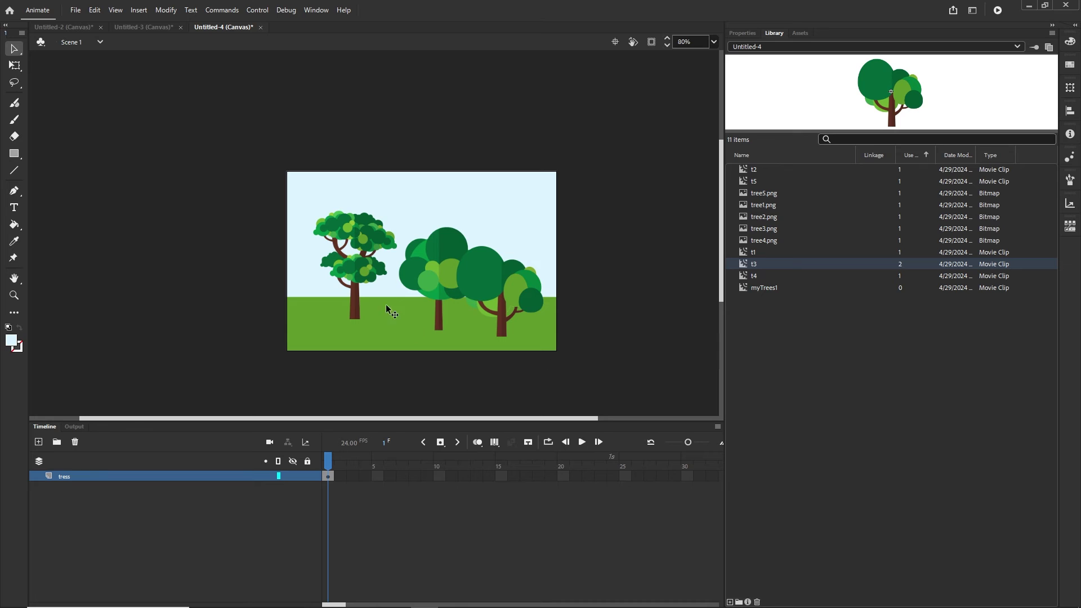
Step: Scale down the t5, t2 and t3 trees on the stage with Free Transform so they stand apart on the ground
{"action": "left_click", "coordinate": [346, 264]}
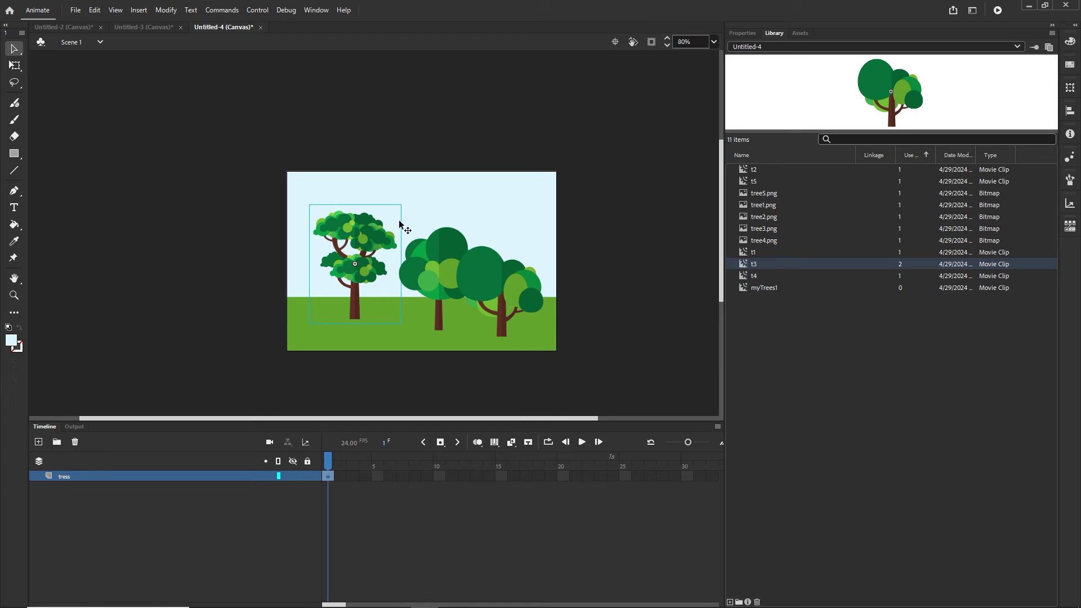
{"action": "key", "text": "q"}
{"action": "left_click_drag", "start_coordinate": [401, 205], "coordinate": [375, 235]}
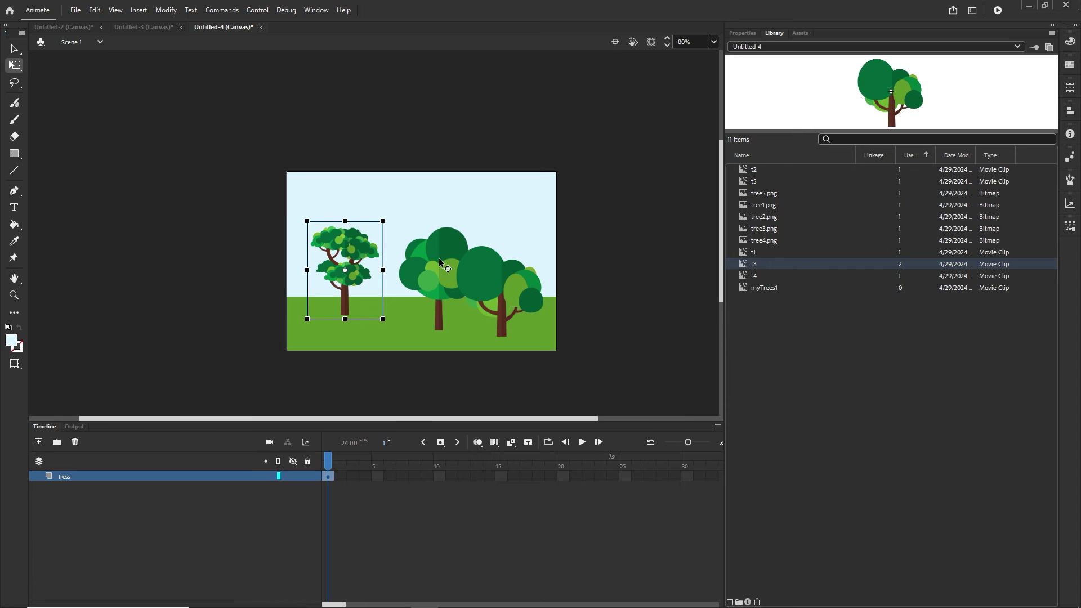
{"action": "left_click", "coordinate": [439, 260]}
{"action": "left_click_drag", "start_coordinate": [482, 216], "coordinate": [431, 241]}
{"action": "left_click", "coordinate": [504, 287]}
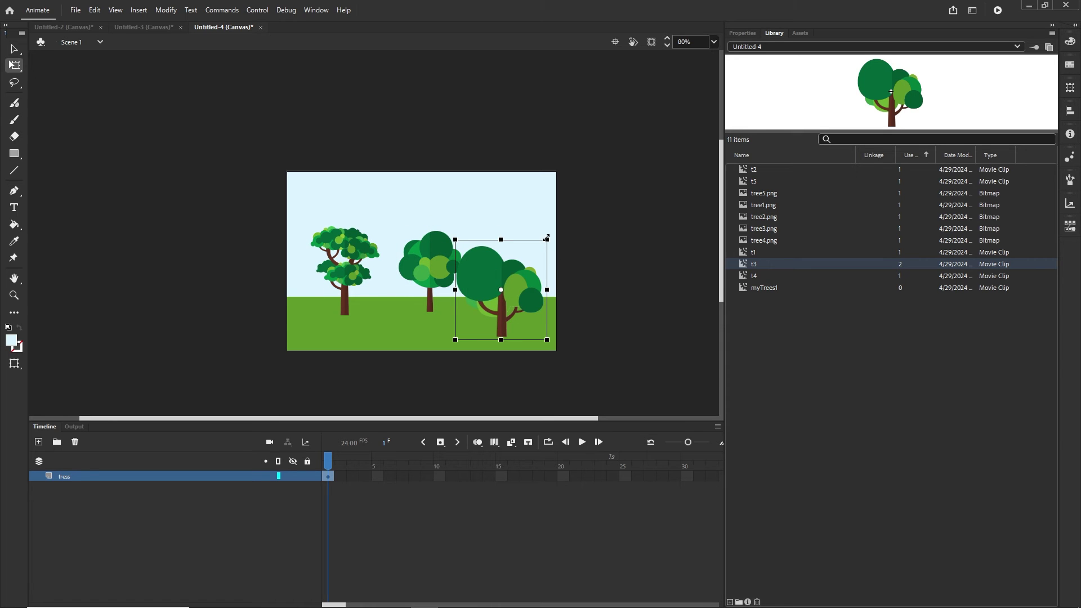
{"action": "left_click_drag", "start_coordinate": [547, 240], "coordinate": [503, 266]}
{"action": "left_click", "coordinate": [601, 289]}
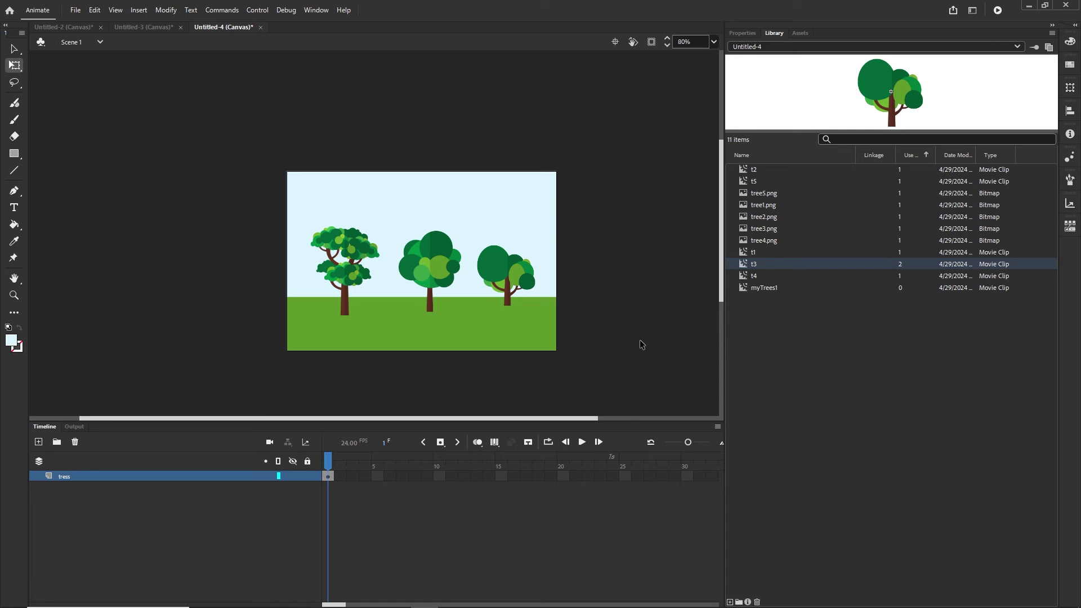
Step: Convert the sky, ground and all three trees into a movie clip named myTrees2, and delete its instance from the stage
{"action": "left_click_drag", "start_coordinate": [610, 382], "coordinate": [249, 135]}
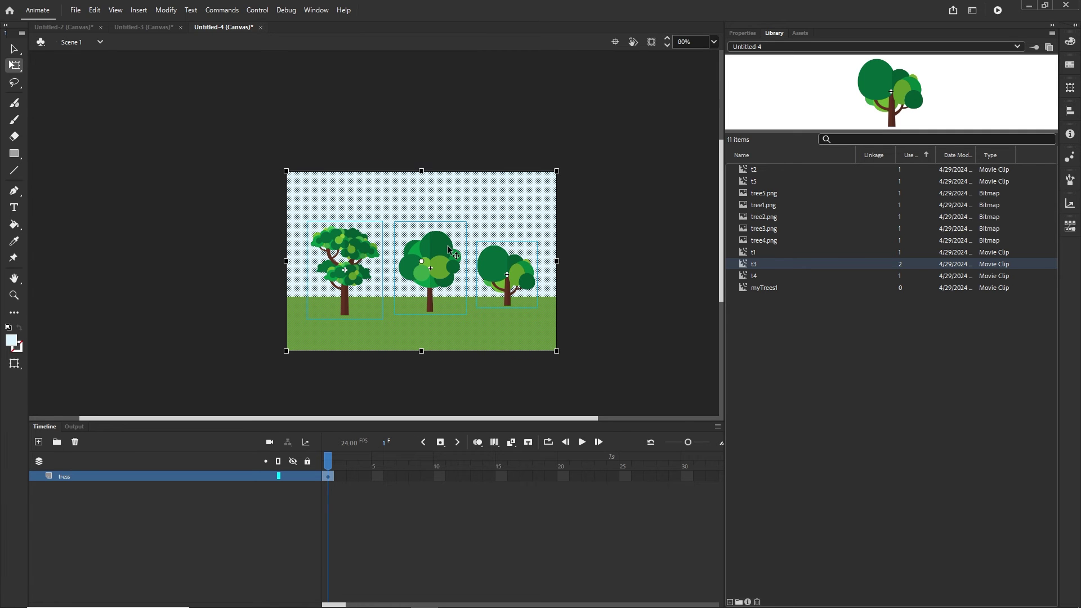
{"action": "key", "text": "F8"}
{"action": "type", "text": "m"}
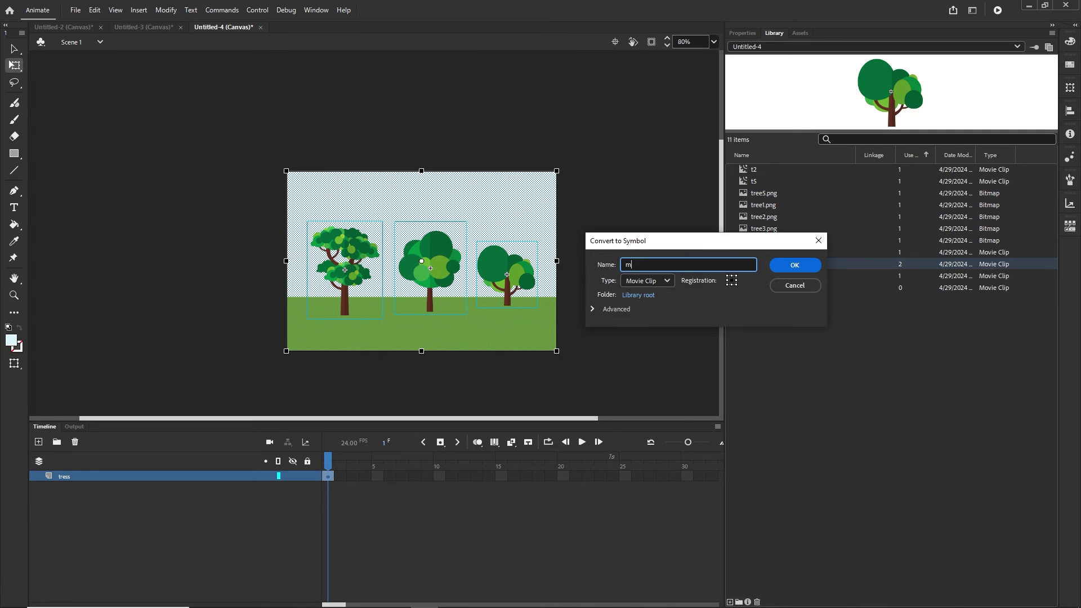
{"action": "type", "text": "yTrees2"}
{"action": "left_click", "coordinate": [794, 271]}
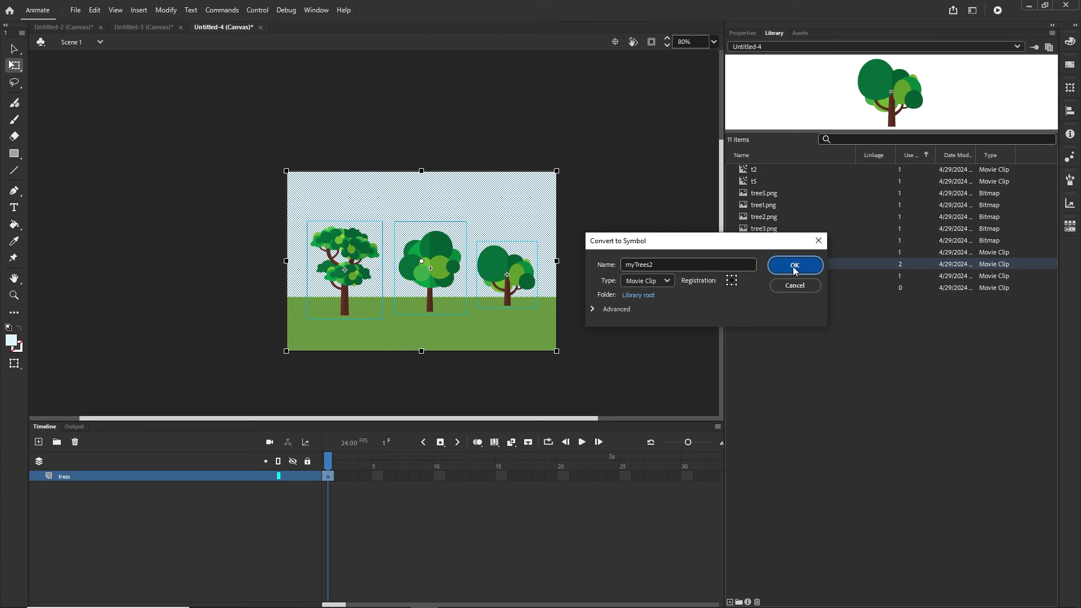
{"action": "left_click", "coordinate": [407, 309]}
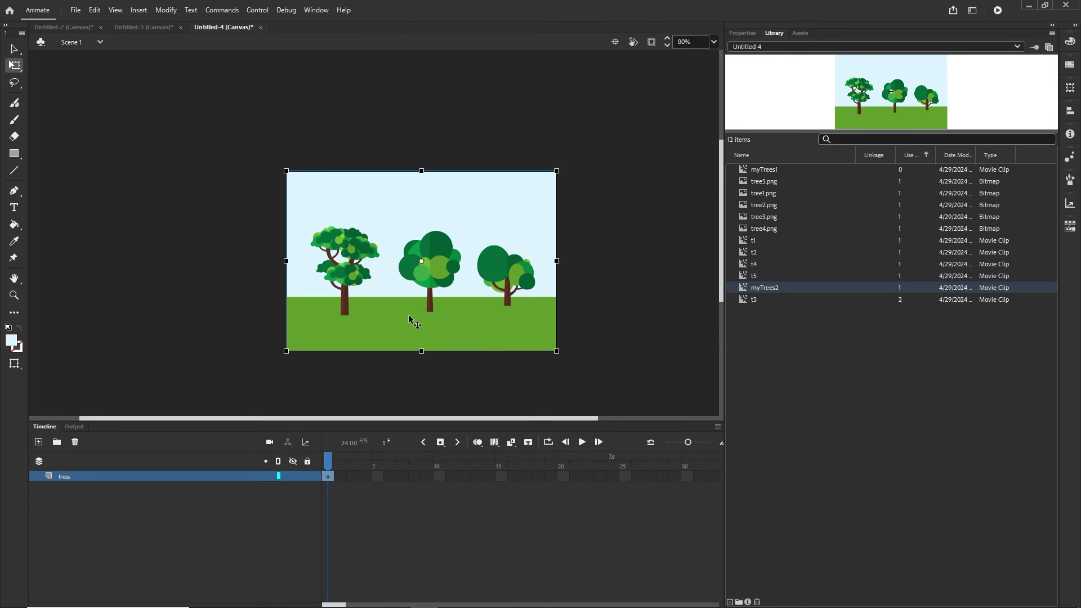
{"action": "key", "text": "Delete"}
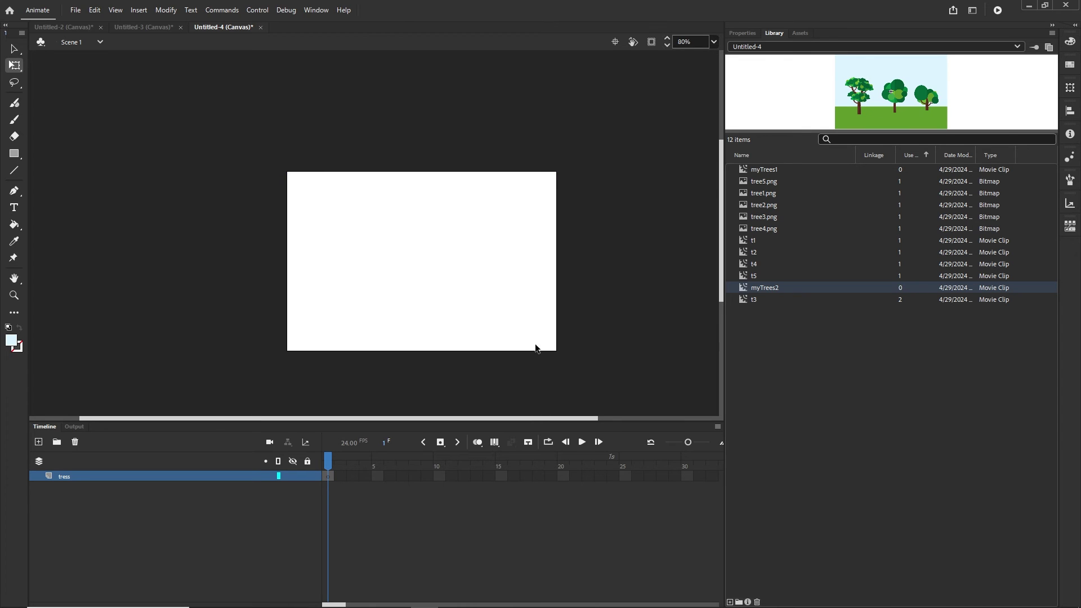
Step: Preview the two tree movie clips in the library and place an instance of myTrees1 on the empty stage
{"action": "left_click", "coordinate": [798, 350]}
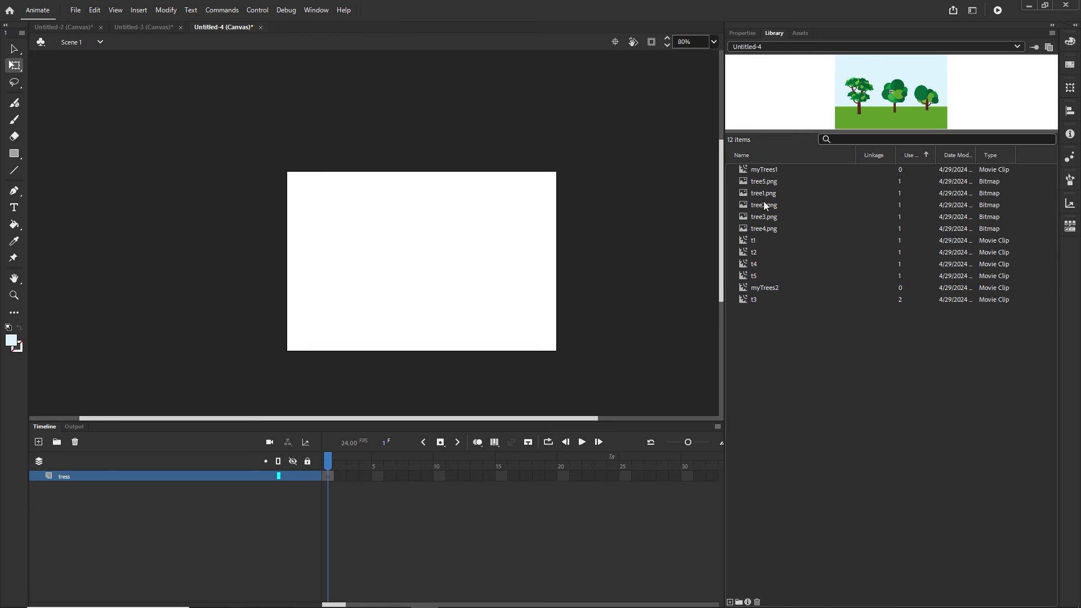
{"action": "left_click", "coordinate": [769, 171]}
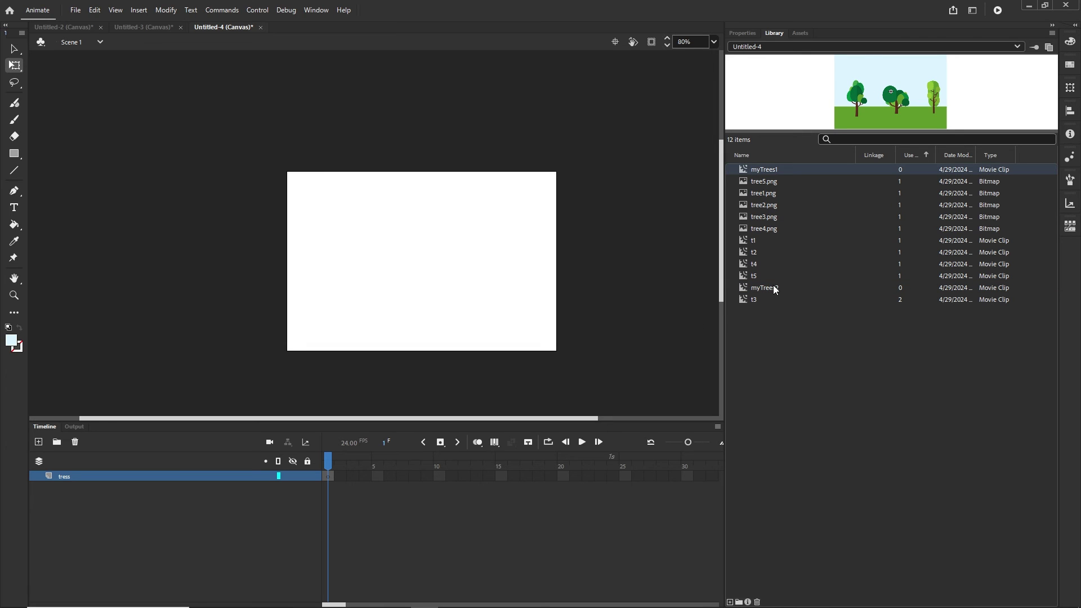
{"action": "left_click", "coordinate": [774, 289]}
{"action": "left_click", "coordinate": [770, 170]}
{"action": "left_click_drag", "start_coordinate": [677, 183], "coordinate": [428, 267]}
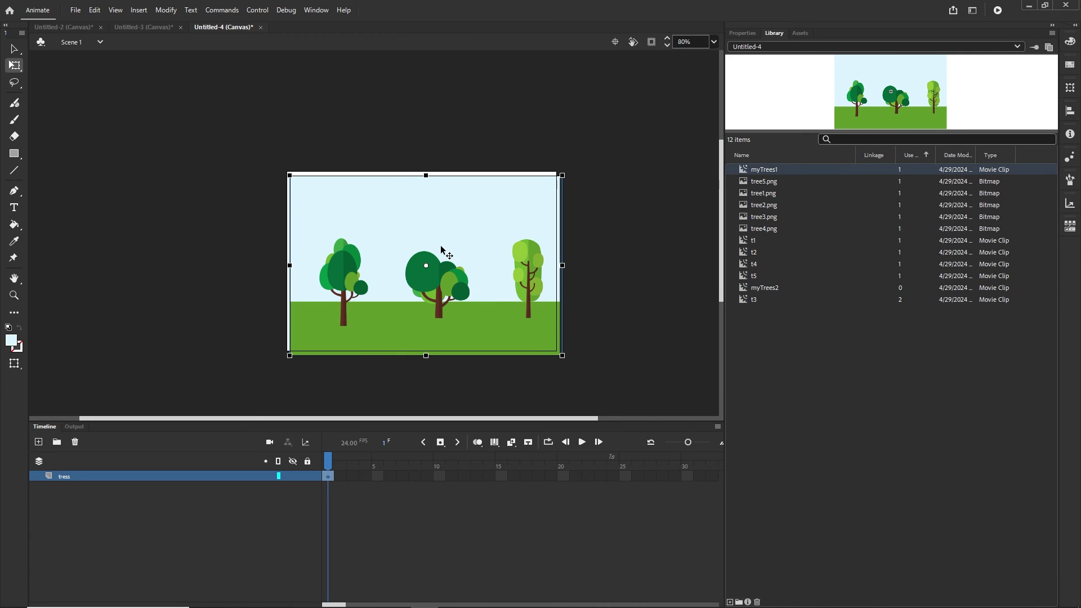
Step: Position the myTrees1 instance on the stage at X 300 and Y 200
{"action": "left_click", "coordinate": [742, 32]}
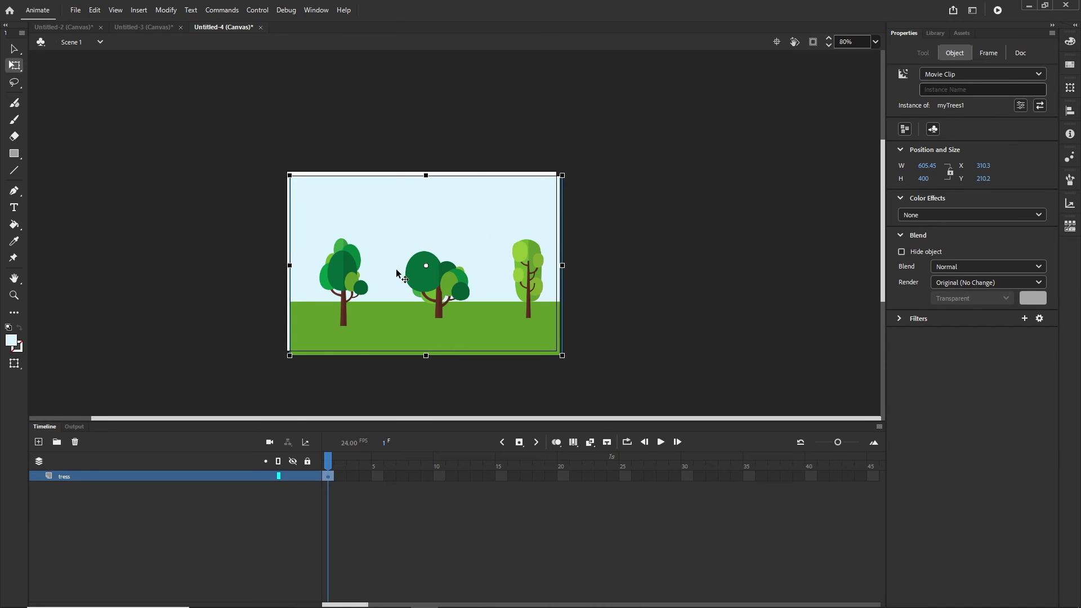
{"action": "left_click", "coordinate": [983, 166]}
{"action": "type", "text": "3"}
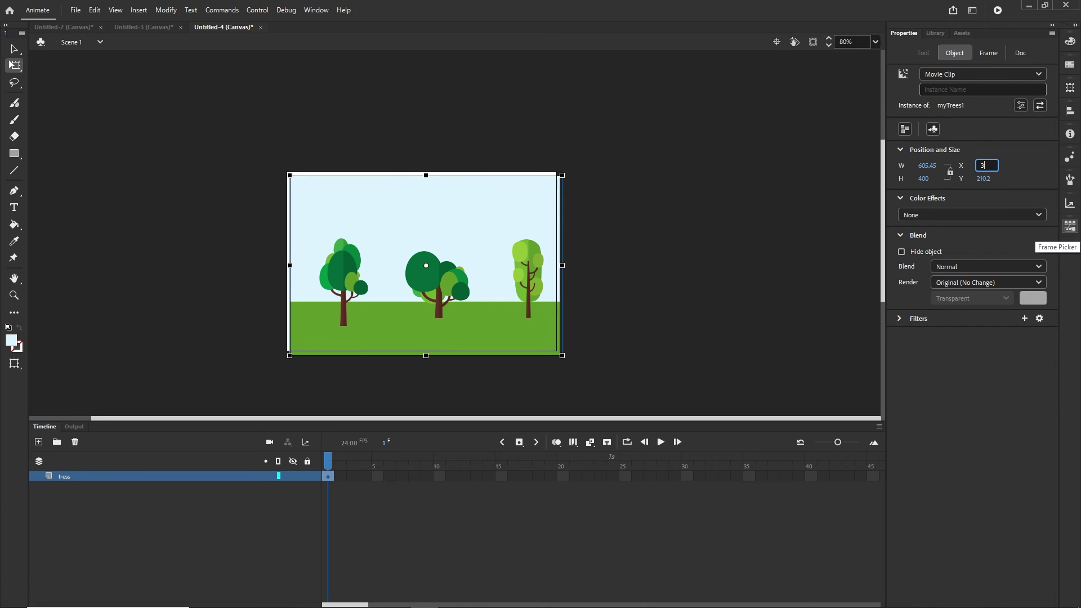
{"action": "type", "text": "00"}
{"action": "key", "text": "Return"}
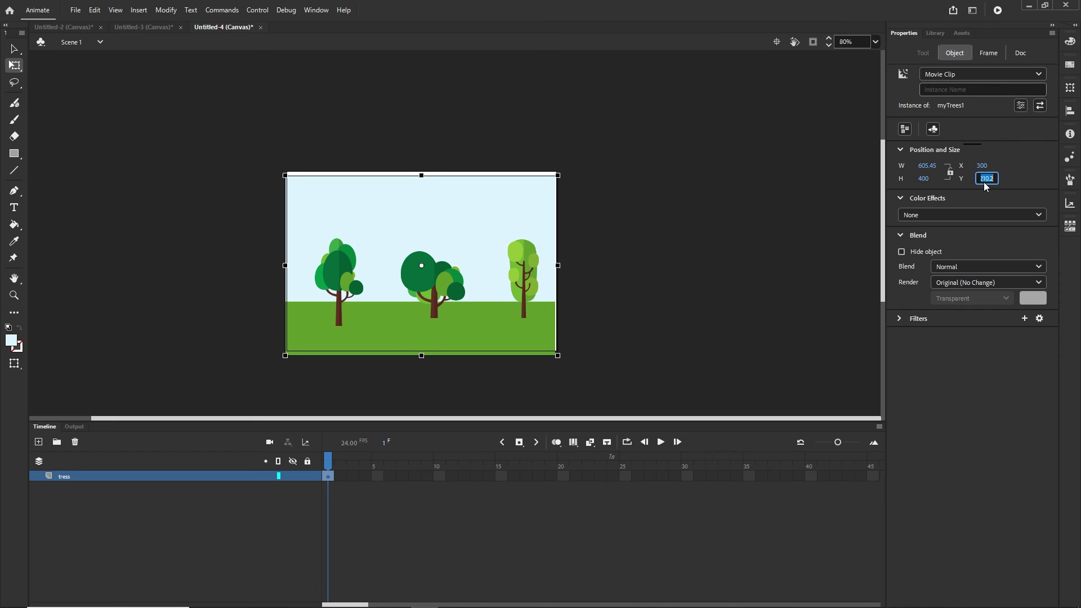
{"action": "type", "text": "200"}
{"action": "key", "text": "Return"}
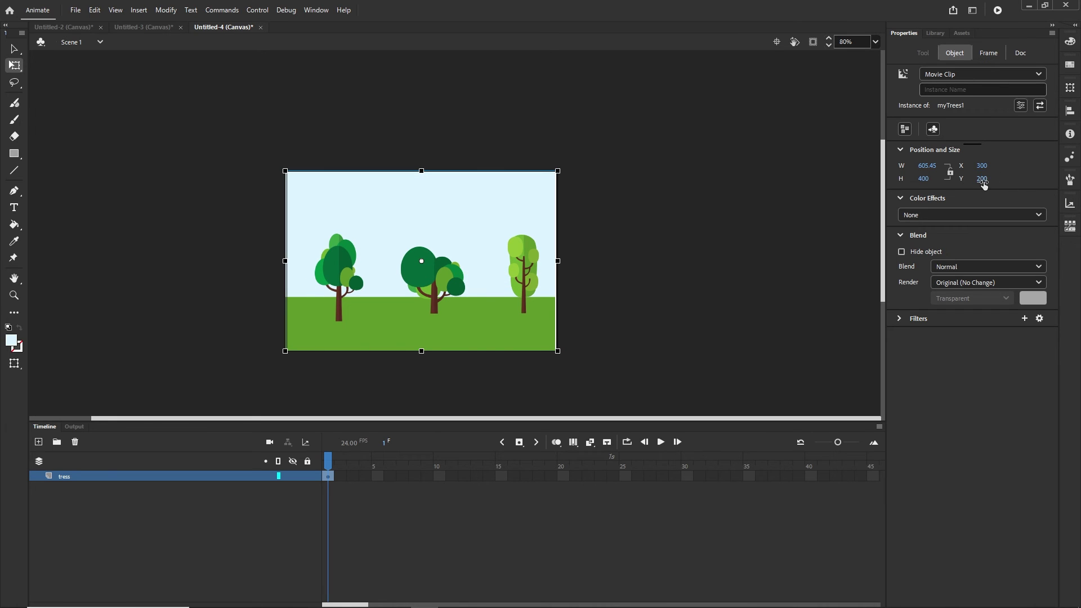
{"action": "left_click", "coordinate": [664, 315]}
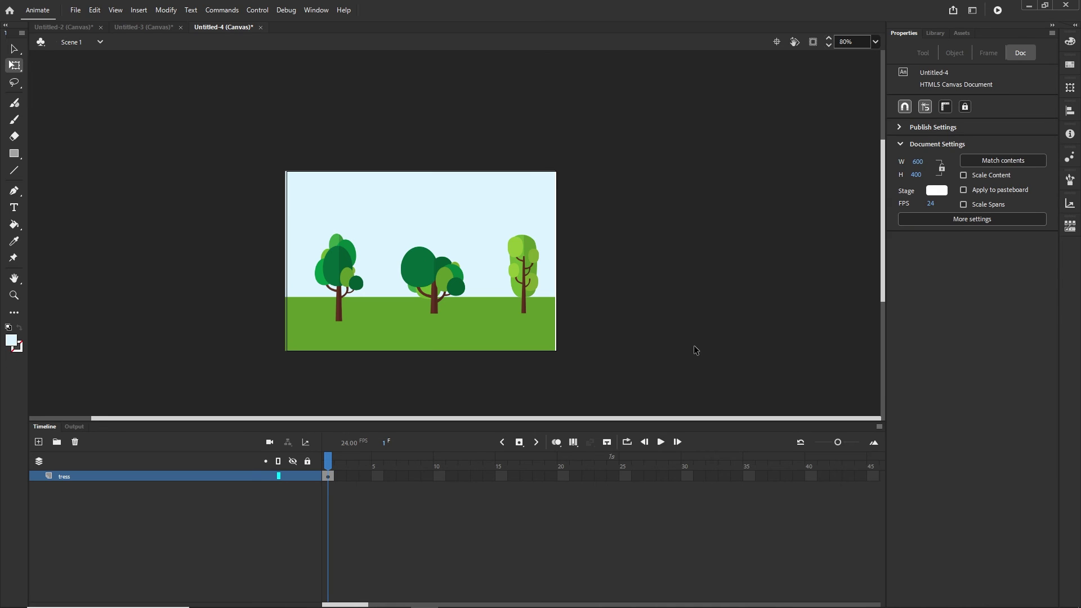
Step: Try nudging the myTrees1 instance 3 px to the right, and move it back to X 300
{"action": "left_click", "coordinate": [483, 311]}
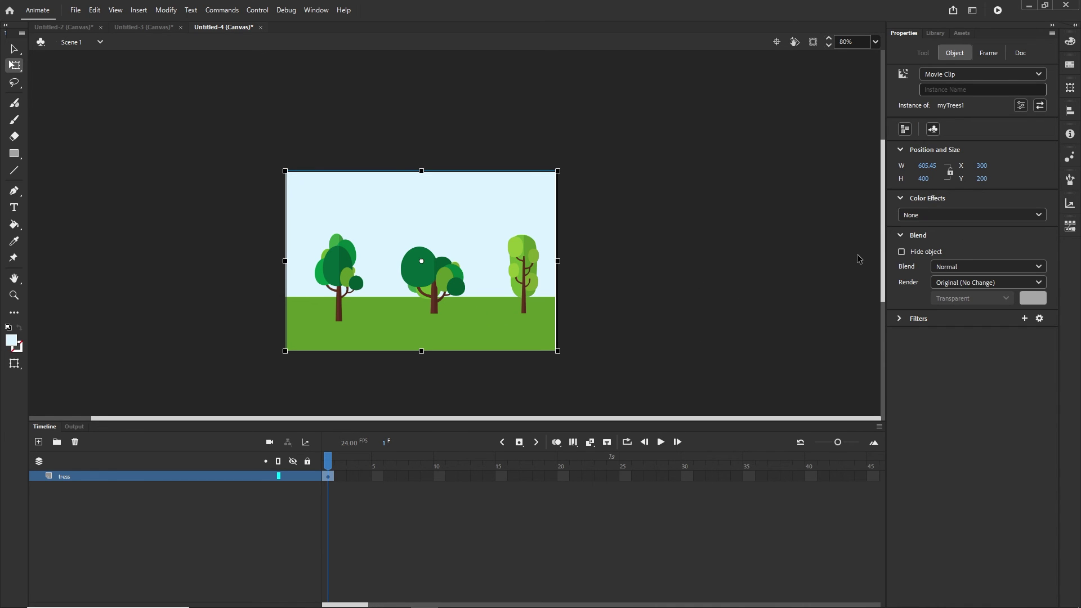
{"action": "key", "text": "Right"}
{"action": "key", "text": "Right"}
{"action": "key", "text": "Right"}
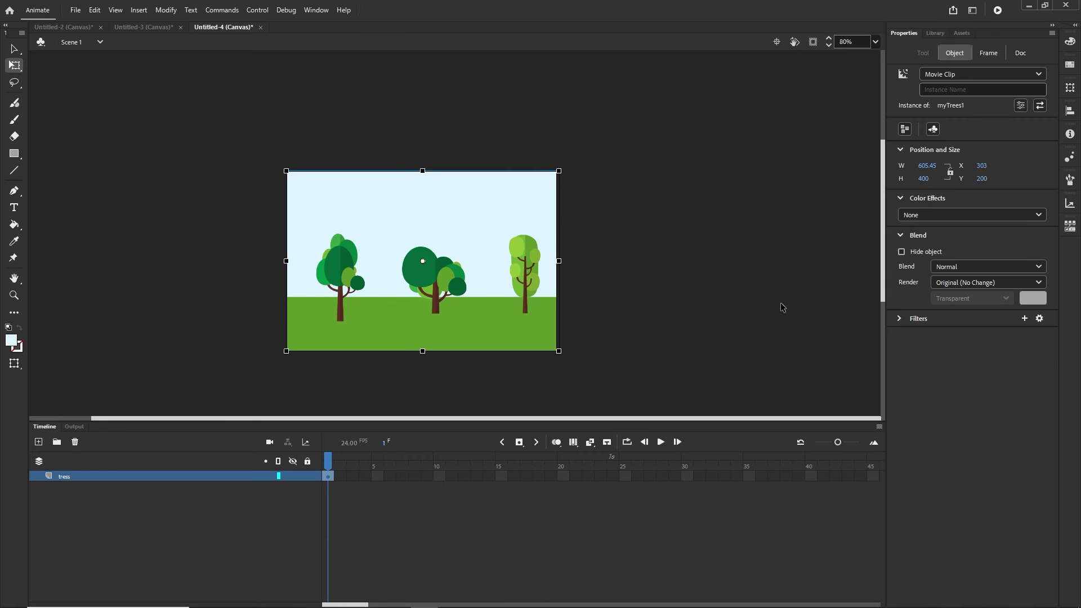
{"action": "key", "text": "Left"}
{"action": "key", "text": "Left"}
{"action": "key", "text": "Left"}
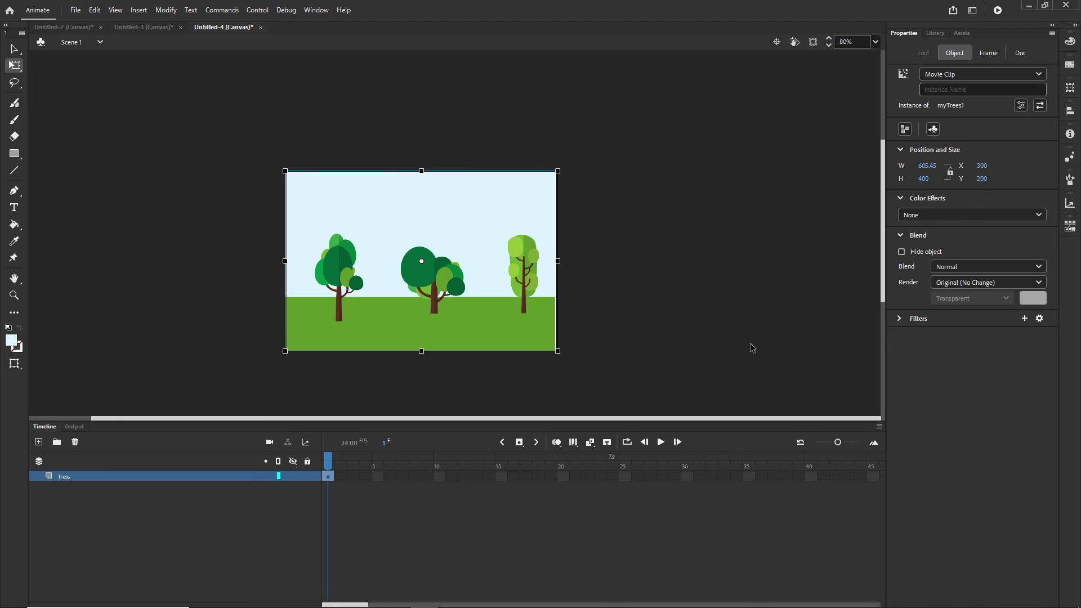
{"action": "left_click", "coordinate": [751, 345]}
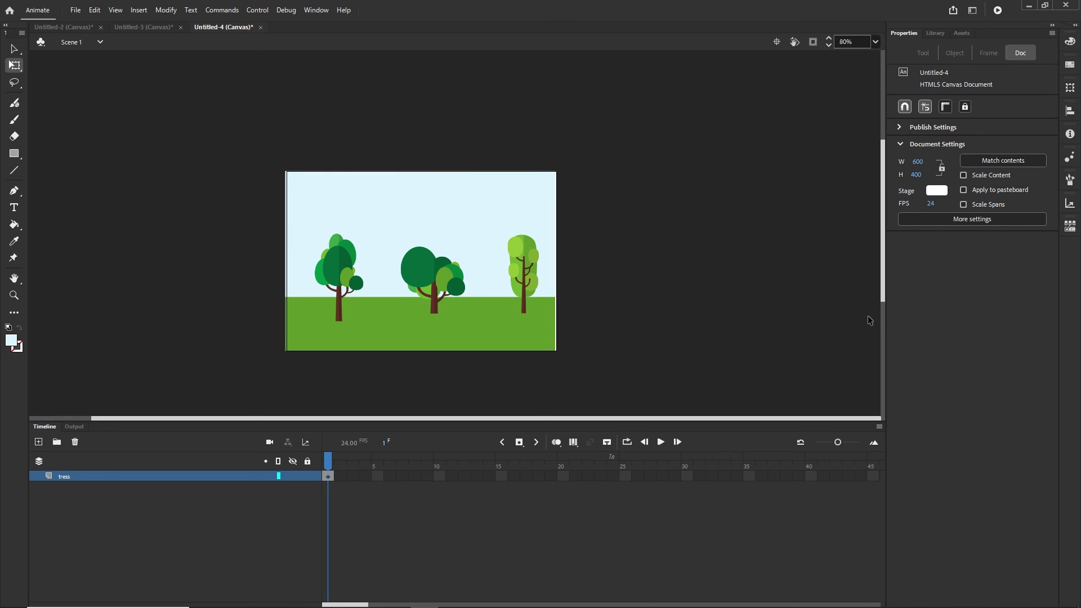
Step: Place an instance of myTrees2 on the stage, overlapping the right part of myTrees1
{"action": "left_click", "coordinate": [937, 34]}
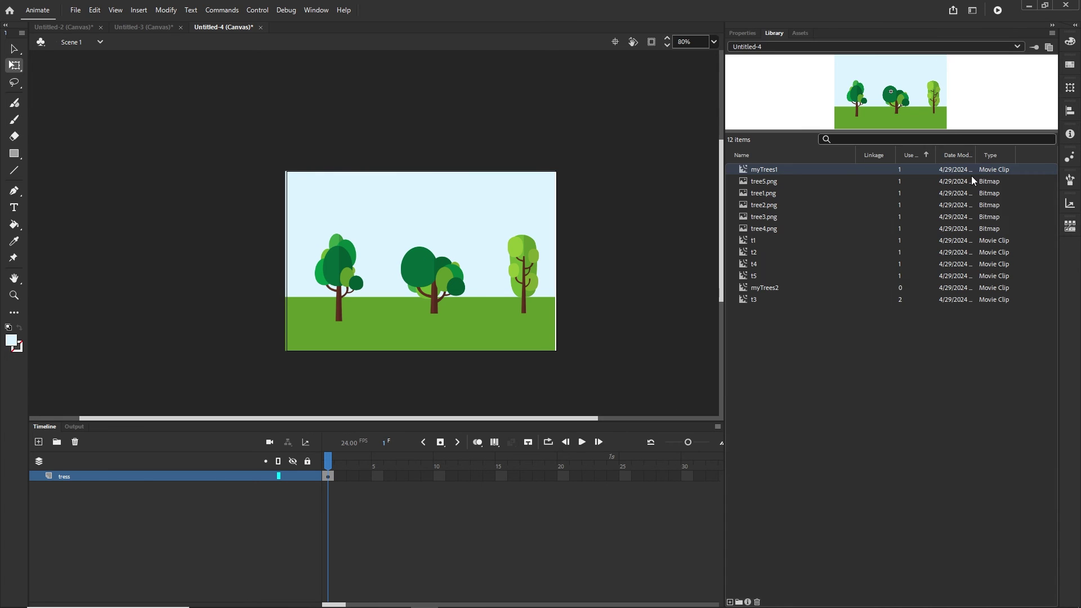
{"action": "left_click", "coordinate": [780, 290]}
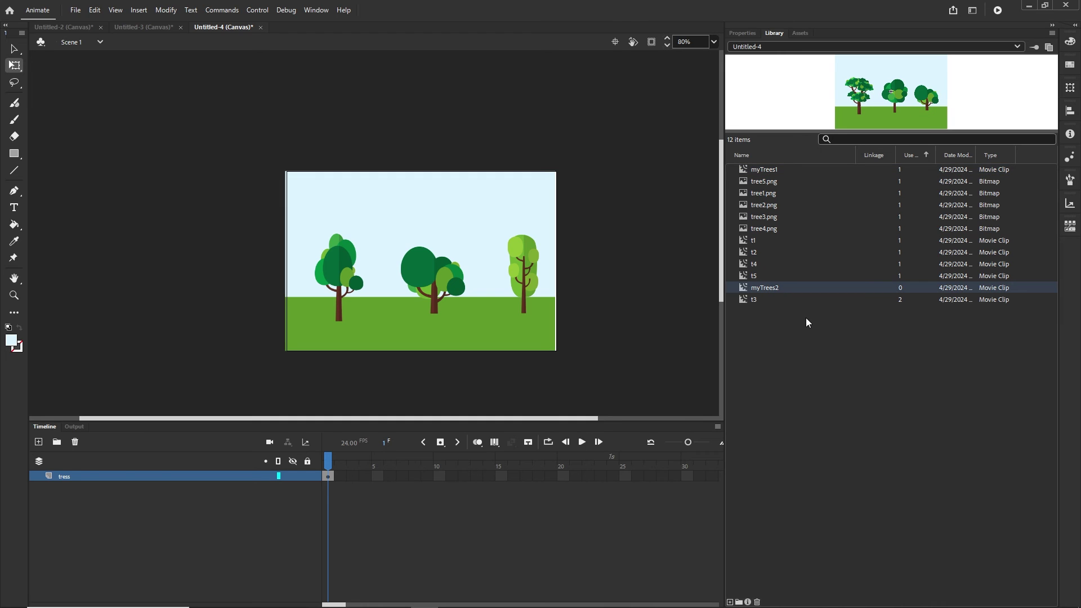
{"action": "left_click_drag", "start_coordinate": [611, 277], "coordinate": [612, 276]}
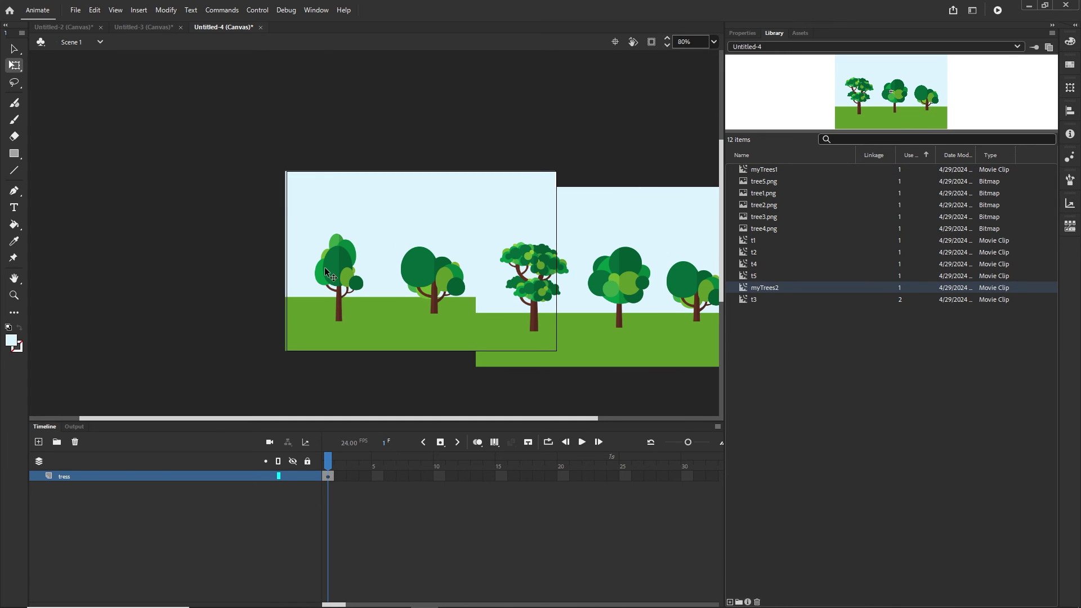
Step: Align the myTrees2 instance vertically with myTrees1 by setting its Y position to 200
{"action": "left_click", "coordinate": [346, 274]}
{"action": "left_click", "coordinate": [662, 314]}
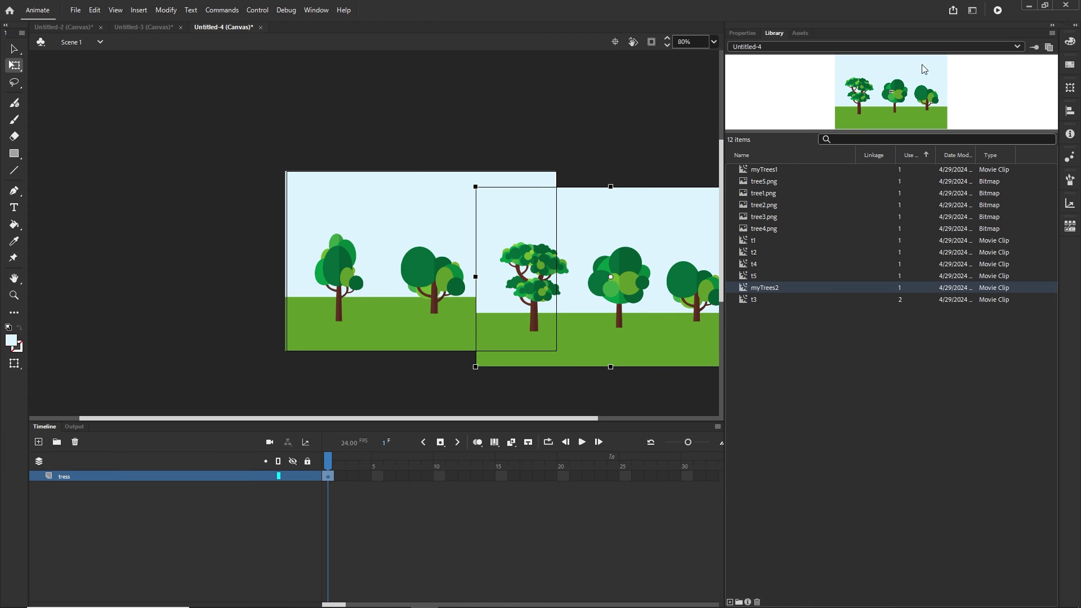
{"action": "left_click", "coordinate": [742, 33]}
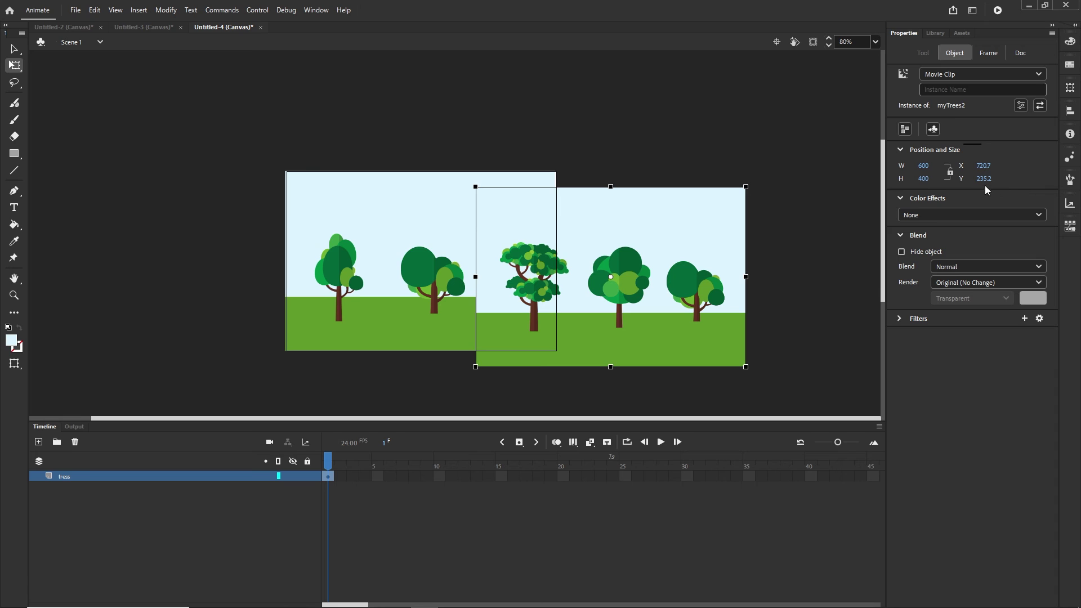
{"action": "type", "text": "200"}
{"action": "key", "text": "Return"}
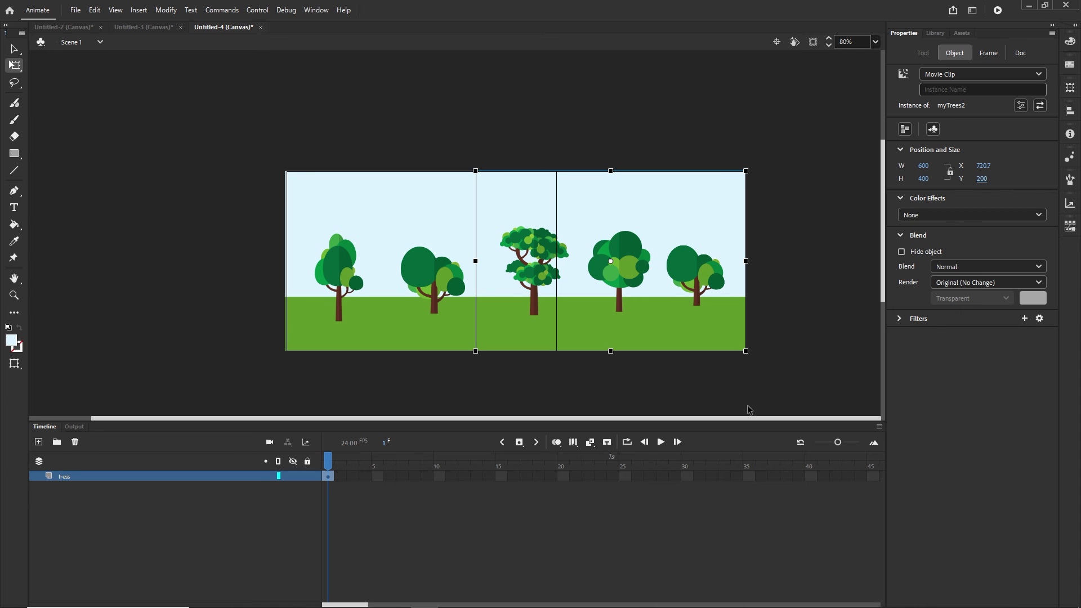
Step: Move the myTrees2 instance to X 890.7 so it sits beside myTrees1 with a slight overlap
{"action": "left_click", "coordinate": [649, 362]}
{"action": "left_click", "coordinate": [635, 338]}
{"action": "key", "text": "shift+Right"}
{"action": "key", "text": "shift+Right"}
{"action": "key", "text": "shift+Right"}
{"action": "key", "text": "shift+Right"}
{"action": "key", "text": "shift+Right"}
{"action": "key", "text": "shift+Right"}
{"action": "key", "text": "shift+Right"}
{"action": "key", "text": "shift+Right"}
{"action": "key", "text": "shift+Right"}
{"action": "key", "text": "shift+Right"}
{"action": "key", "text": "shift+Right"}
{"action": "key", "text": "shift+Right"}
{"action": "key", "text": "shift+Right"}
{"action": "key", "text": "shift+Right"}
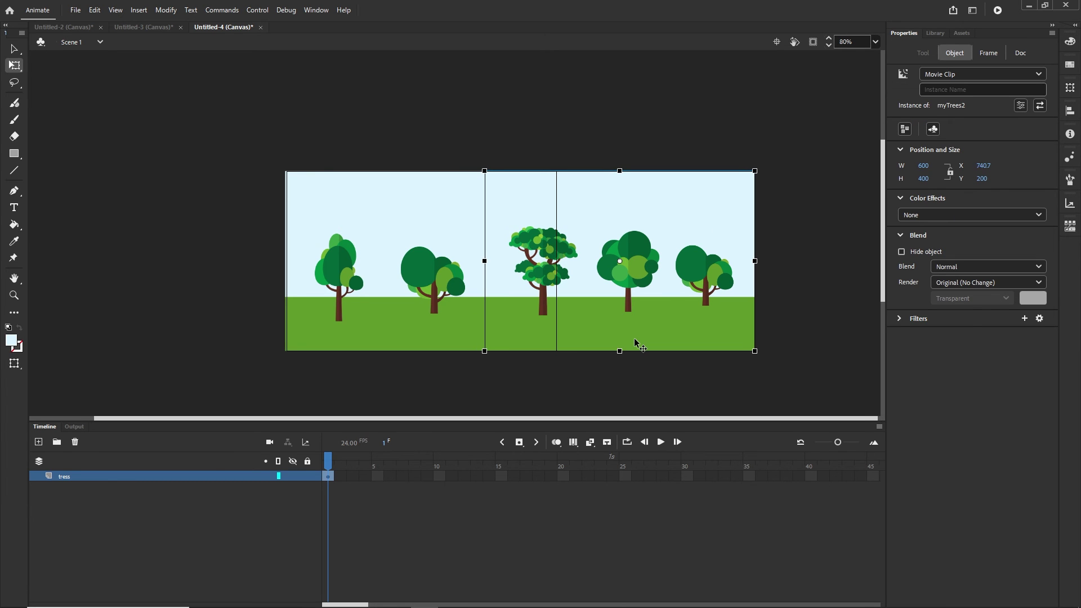
{"action": "key", "text": "shift+Right"}
{"action": "key", "text": "shift+Right"}
{"action": "key", "text": "shift+Right"}
{"action": "key", "text": "shift+Right"}
{"action": "key", "text": "shift+Right"}
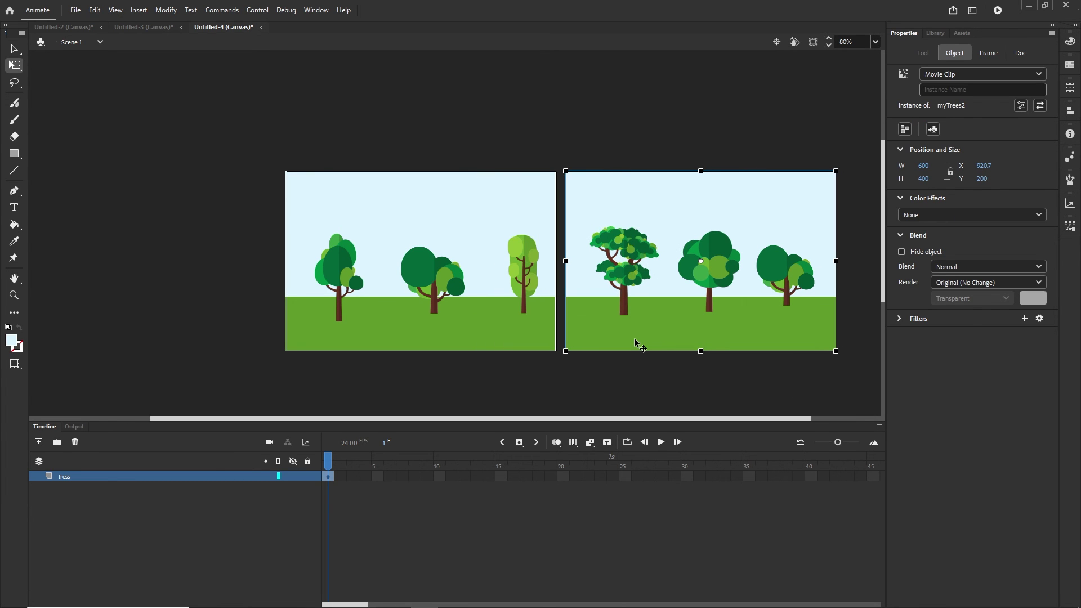
{"action": "key", "text": "Left"}
{"action": "key", "text": "Left"}
{"action": "key", "text": "Left"}
{"action": "key", "text": "Left"}
{"action": "key", "text": "Left"}
{"action": "key", "text": "Left"}
{"action": "key", "text": "Left"}
{"action": "key", "text": "Left"}
{"action": "key", "text": "Left"}
{"action": "key", "text": "Left"}
{"action": "key", "text": "Left"}
{"action": "key", "text": "Left"}
{"action": "key", "text": "Left"}
{"action": "key", "text": "Left"}
{"action": "key", "text": "Left"}
{"action": "key", "text": "Left"}
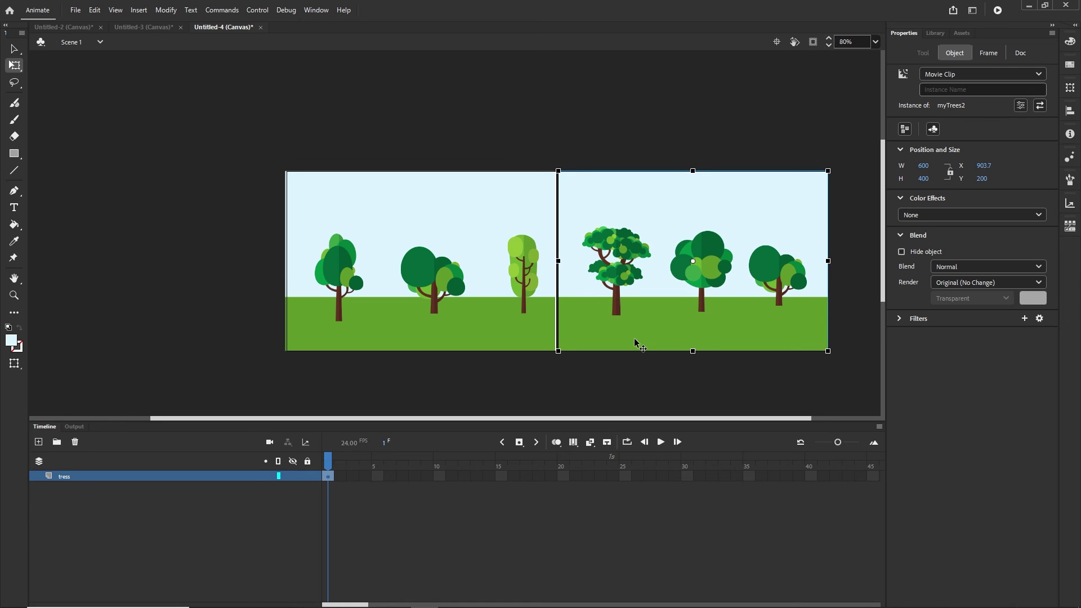
{"action": "key", "text": "Left"}
{"action": "key", "text": "Left"}
{"action": "key", "text": "Left"}
{"action": "key", "text": "Left"}
{"action": "key", "text": "Left"}
{"action": "key", "text": "Left"}
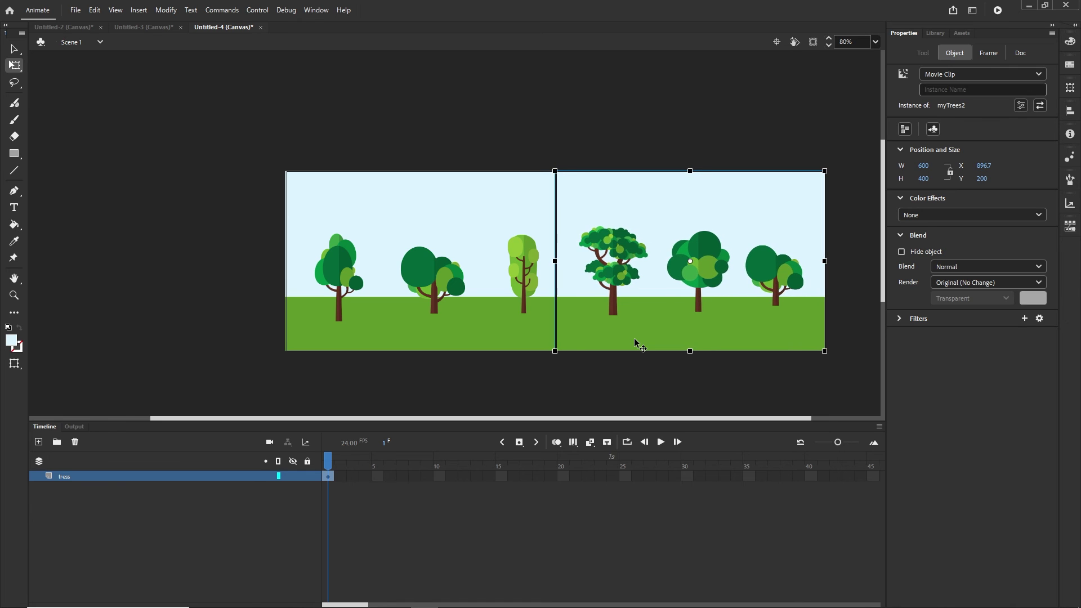
{"action": "key", "text": "Left"}
{"action": "key", "text": "Left"}
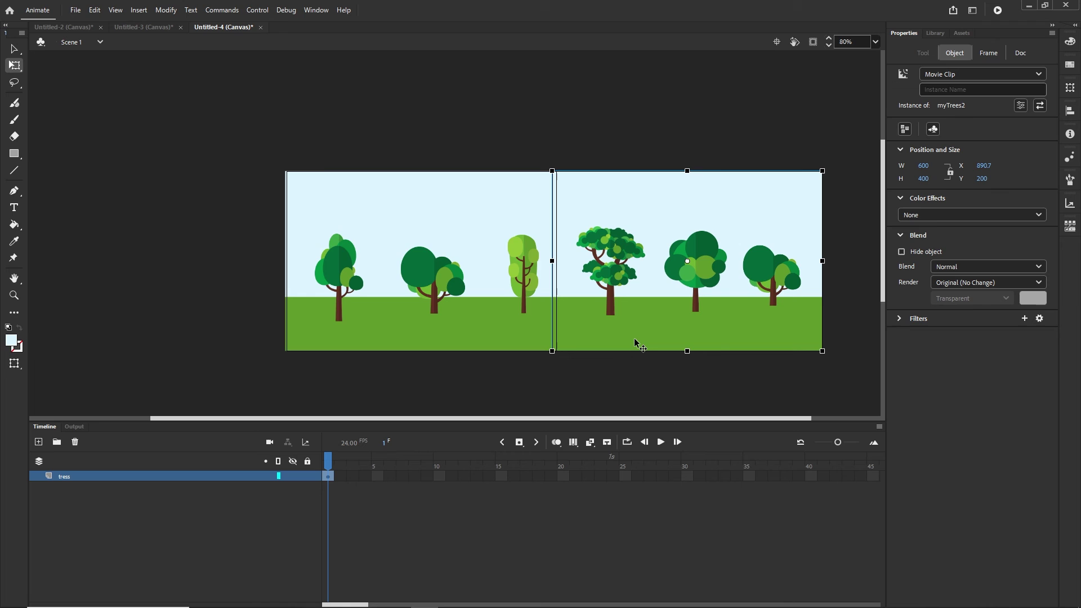
{"action": "left_click", "coordinate": [698, 390]}
Step: Duplicate the myTrees1 instance and place the copy directly after myTrees2 at X 1488, Y 200
{"action": "scroll", "coordinate": [665, 381], "scroll_direction": "right", "scroll_amount": 2}
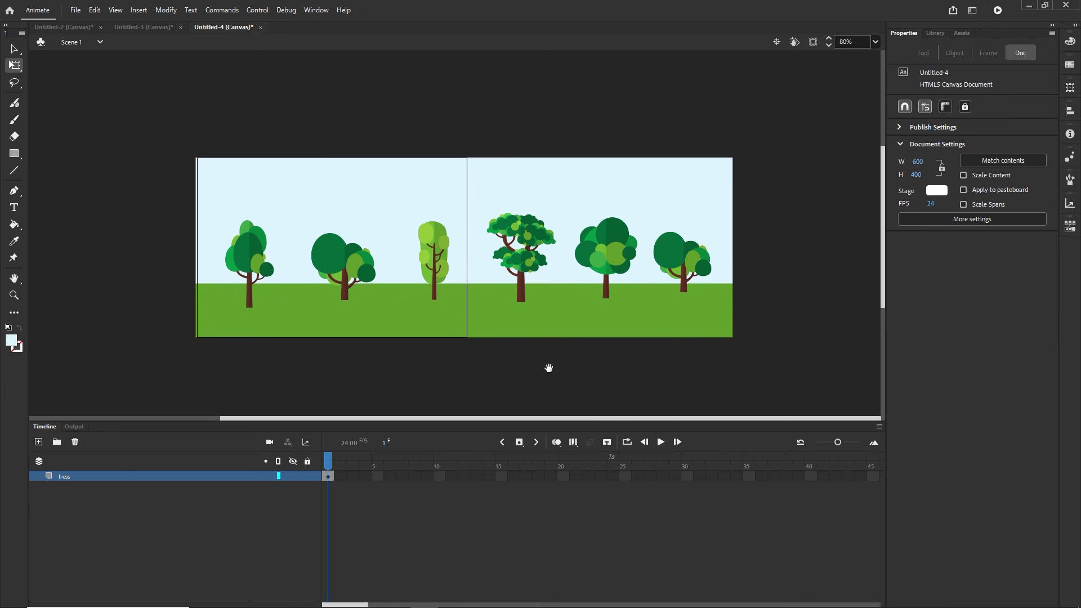
{"action": "scroll", "coordinate": [509, 344], "scroll_direction": "down", "scroll_amount": 1}
{"action": "scroll", "coordinate": [509, 344], "scroll_direction": "down", "scroll_amount": 1}
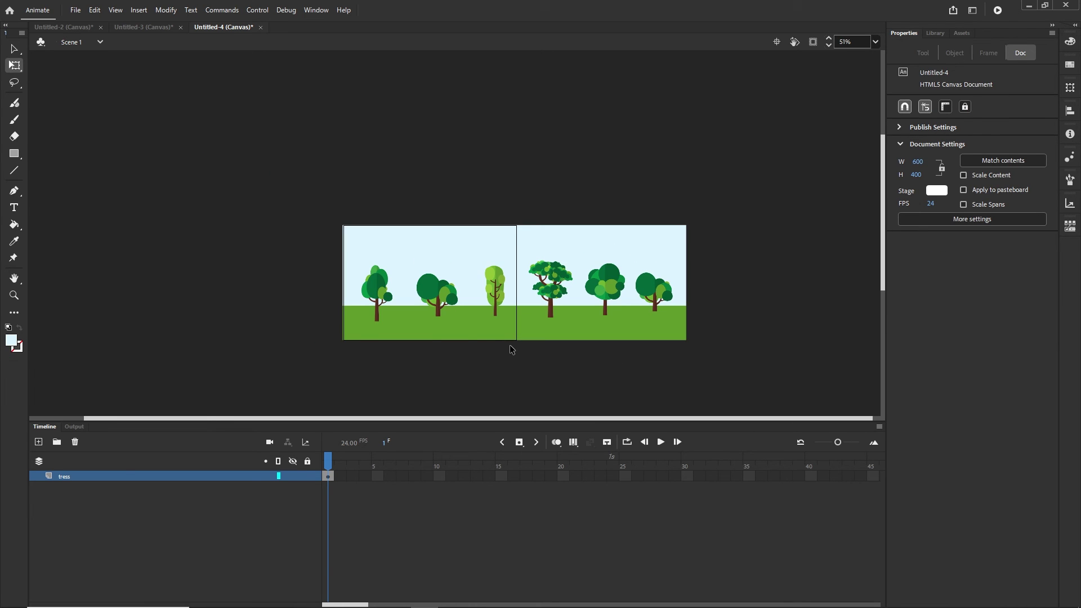
{"action": "left_click", "coordinate": [471, 321]}
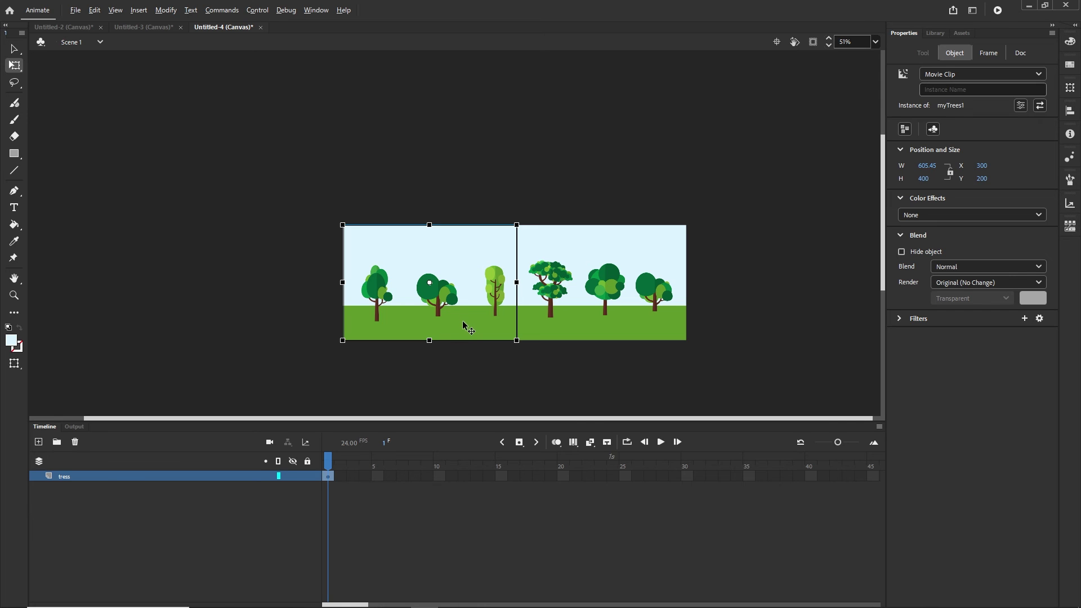
{"action": "left_click_drag", "start_coordinate": [461, 322], "coordinate": [819, 327]}
{"action": "key", "text": "Left"}
{"action": "key", "text": "Left"}
{"action": "key", "text": "Left"}
{"action": "key", "text": "Left"}
{"action": "key", "text": "Left"}
{"action": "key", "text": "Left"}
{"action": "key", "text": "Left"}
{"action": "key", "text": "Left"}
{"action": "key", "text": "Left"}
{"action": "key", "text": "Left"}
{"action": "key", "text": "Left"}
{"action": "key", "text": "Left"}
{"action": "key", "text": "Left"}
{"action": "key", "text": "Left"}
{"action": "key", "text": "Left"}
{"action": "key", "text": "Left"}
{"action": "key", "text": "Left"}
{"action": "key", "text": "Left"}
{"action": "key", "text": "Left"}
{"action": "key", "text": "Left"}
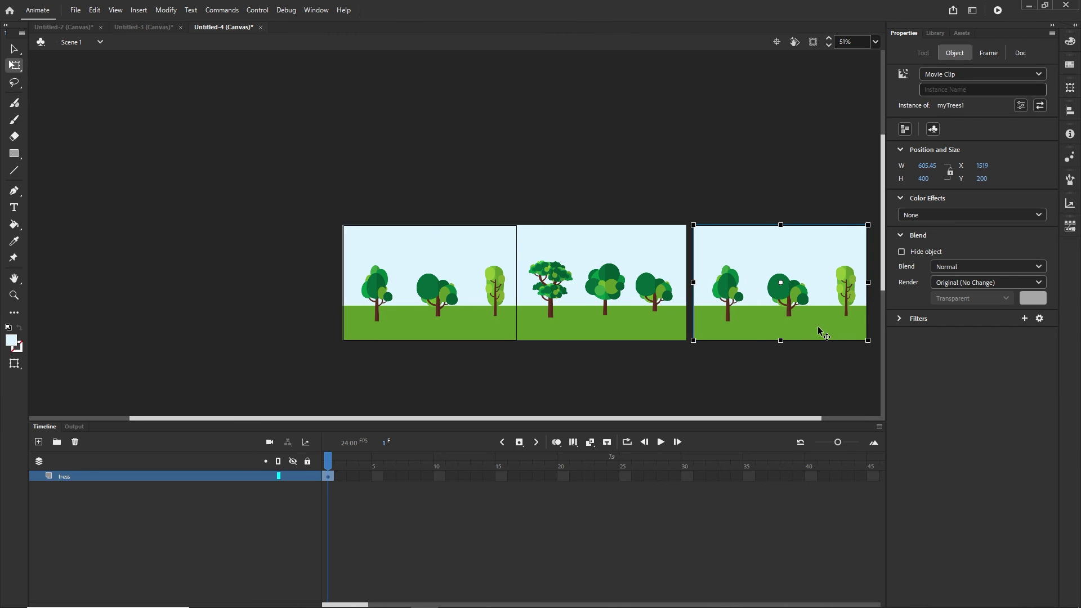
{"action": "key", "text": "Left"}
{"action": "key", "text": "Left"}
{"action": "key", "text": "Left"}
{"action": "key", "text": "Left"}
{"action": "key", "text": "Left"}
{"action": "key", "text": "Left"}
{"action": "key", "text": "Left"}
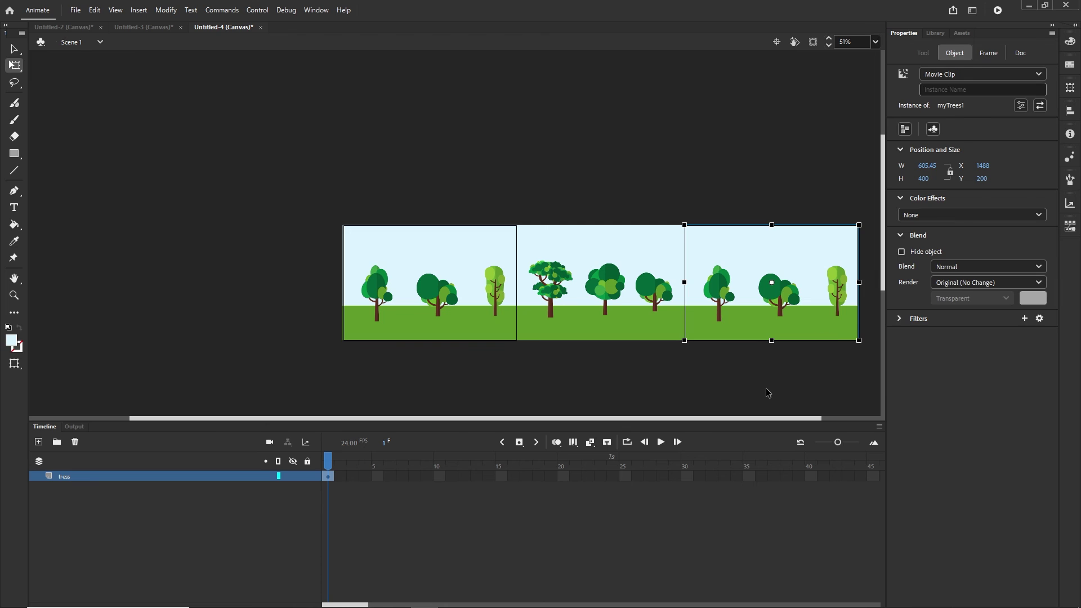
{"action": "left_click", "coordinate": [718, 360]}
Step: Convert all three tree instances together into a movie clip symbol named allTrees
{"action": "scroll", "coordinate": [718, 360], "scroll_direction": "down", "scroll_amount": 2}
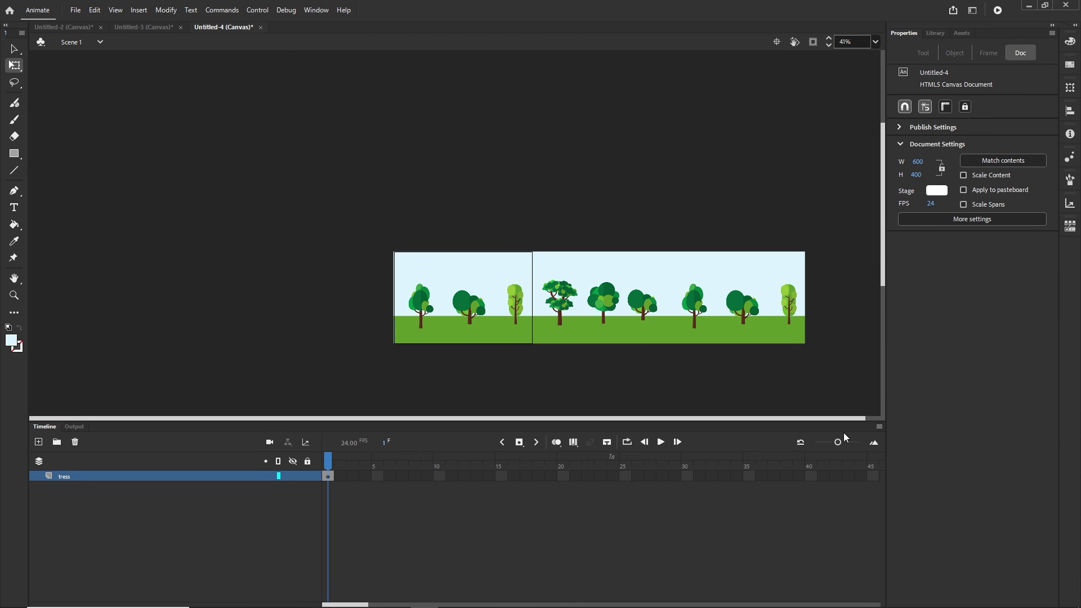
{"action": "left_click_drag", "start_coordinate": [825, 373], "coordinate": [360, 216]}
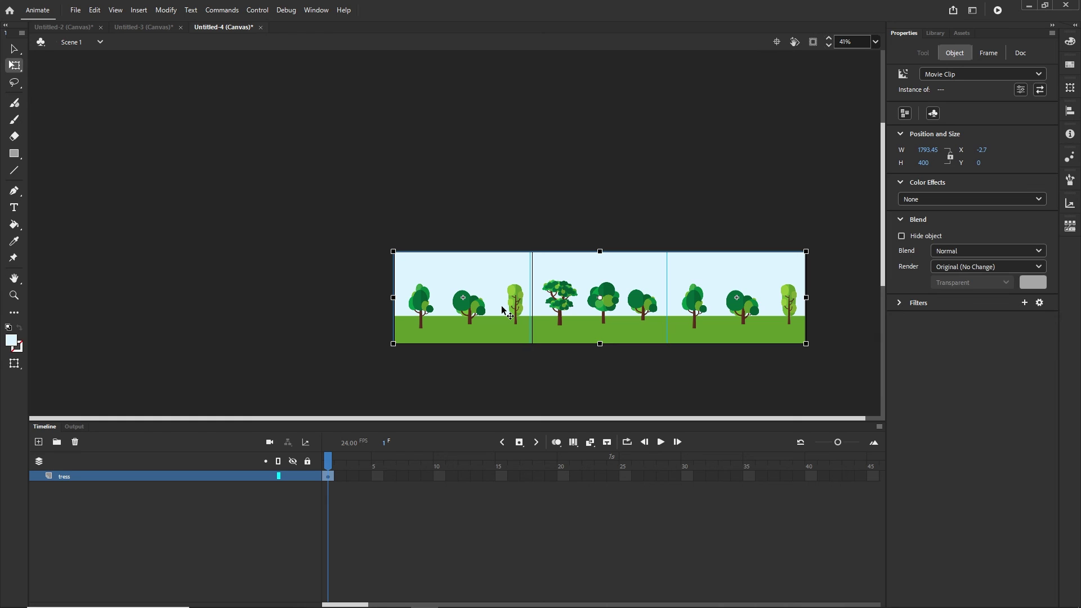
{"action": "key", "text": "F8"}
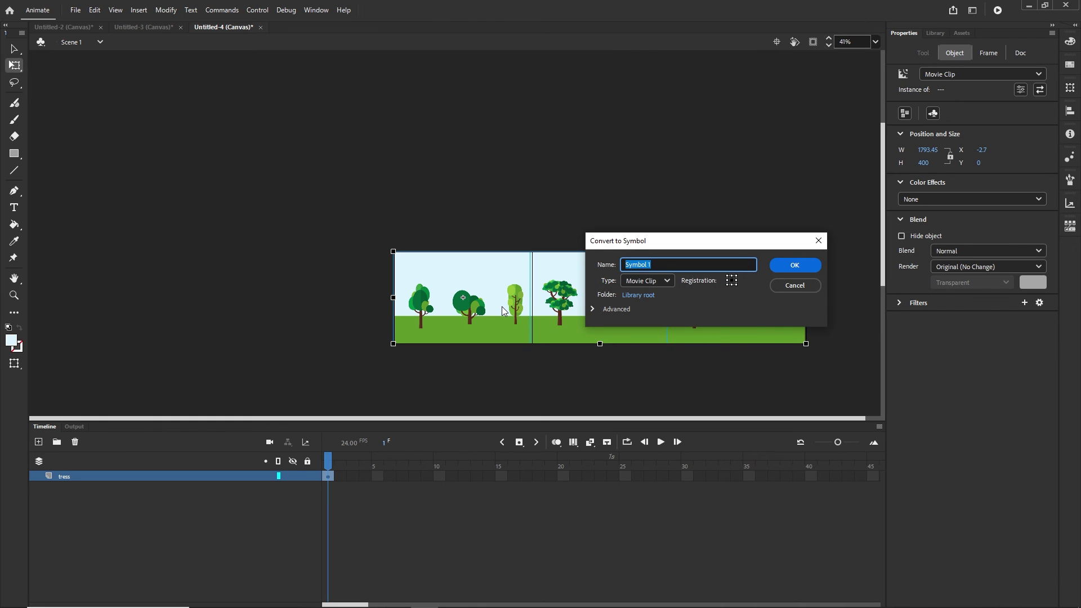
{"action": "type", "text": "allTrees"}
{"action": "left_click", "coordinate": [802, 266]}
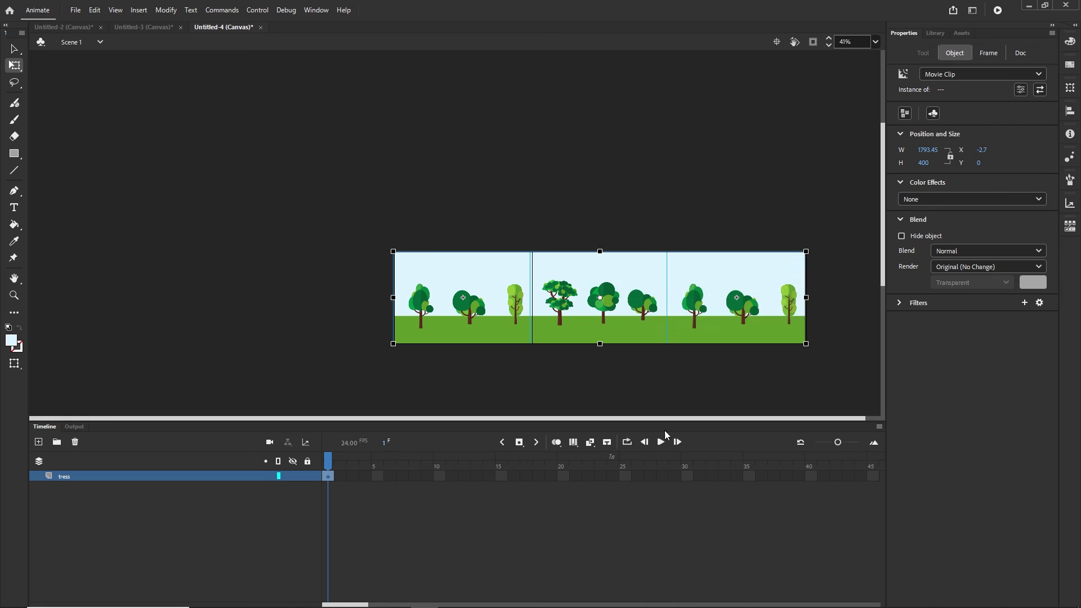
Step: Extend the tree layer to frame 300 and insert a keyframe there
{"action": "left_click_drag", "start_coordinate": [359, 606], "coordinate": [652, 604]}
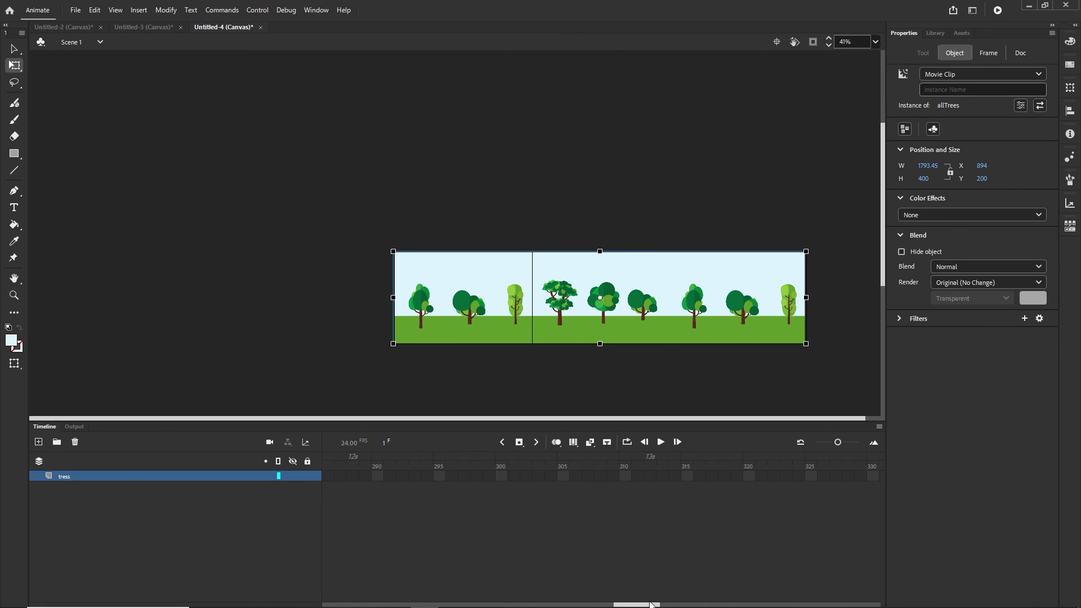
{"action": "left_click", "coordinate": [501, 476]}
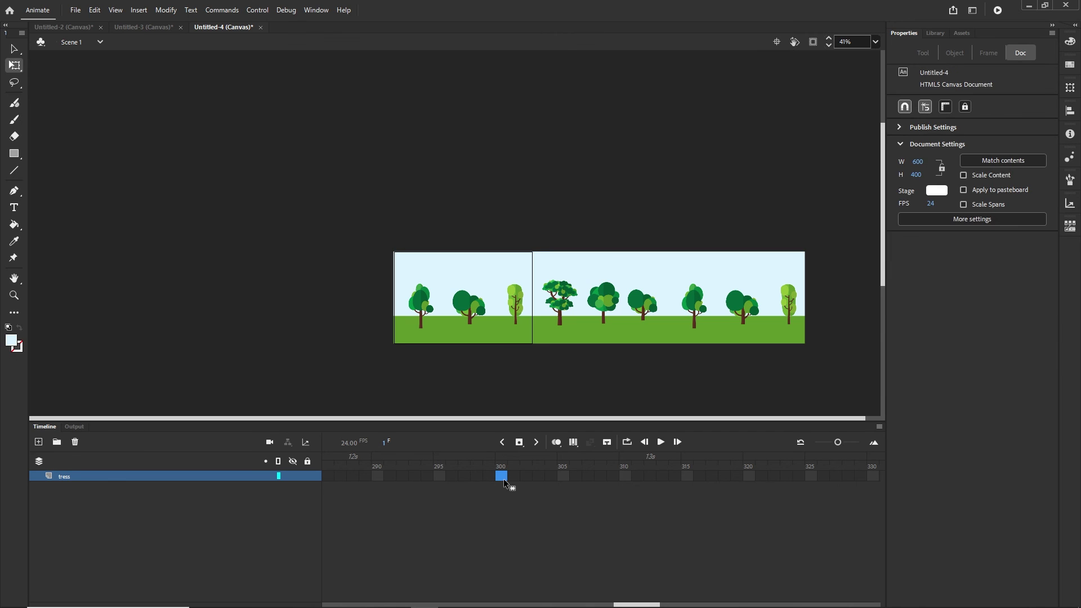
{"action": "key", "text": "F5"}
{"action": "key", "text": "F6"}
Step: At frame 300, shift the allTrees instance horizontally leftward until its last myTrees1 section covers the stage
{"action": "key", "text": "shift+Left"}
{"action": "key", "text": "shift+Left"}
{"action": "key", "text": "shift+Left"}
{"action": "key", "text": "shift+Left"}
{"action": "key", "text": "shift+Left"}
{"action": "key", "text": "shift+Left"}
{"action": "key", "text": "shift+Left"}
{"action": "key", "text": "shift+Left"}
{"action": "key", "text": "shift+Left"}
{"action": "key", "text": "shift+Left"}
{"action": "key", "text": "shift+Left"}
{"action": "key", "text": "shift+Left"}
{"action": "key", "text": "shift+Left"}
{"action": "key", "text": "shift+Left"}
{"action": "key", "text": "shift+Left"}
{"action": "key", "text": "shift+Left"}
{"action": "key", "text": "shift+Left"}
{"action": "key", "text": "shift+Left"}
{"action": "key", "text": "shift+Left"}
{"action": "key", "text": "shift+Left"}
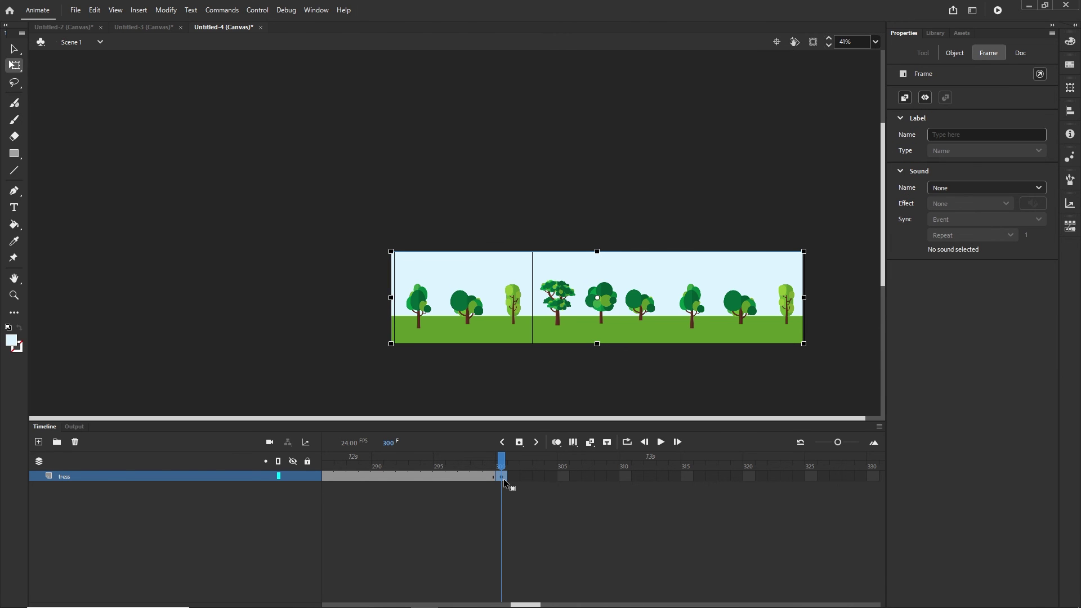
{"action": "key", "text": "shift+Left"}
{"action": "key", "text": "shift+Left"}
{"action": "key", "text": "shift+Left"}
{"action": "key", "text": "shift+Left"}
{"action": "key", "text": "shift+Left"}
{"action": "key", "text": "shift+Left"}
{"action": "key", "text": "shift+Left"}
{"action": "key", "text": "shift+Left"}
{"action": "key", "text": "shift+Left"}
{"action": "key", "text": "shift+Left"}
{"action": "key", "text": "shift+Left"}
{"action": "key", "text": "shift+Left"}
{"action": "key", "text": "shift+Left"}
{"action": "key", "text": "shift+Left"}
{"action": "key", "text": "shift+Left"}
{"action": "key", "text": "shift+Left"}
{"action": "key", "text": "shift+Left"}
{"action": "key", "text": "shift+Left"}
{"action": "key", "text": "shift+Left"}
{"action": "key", "text": "shift+Left"}
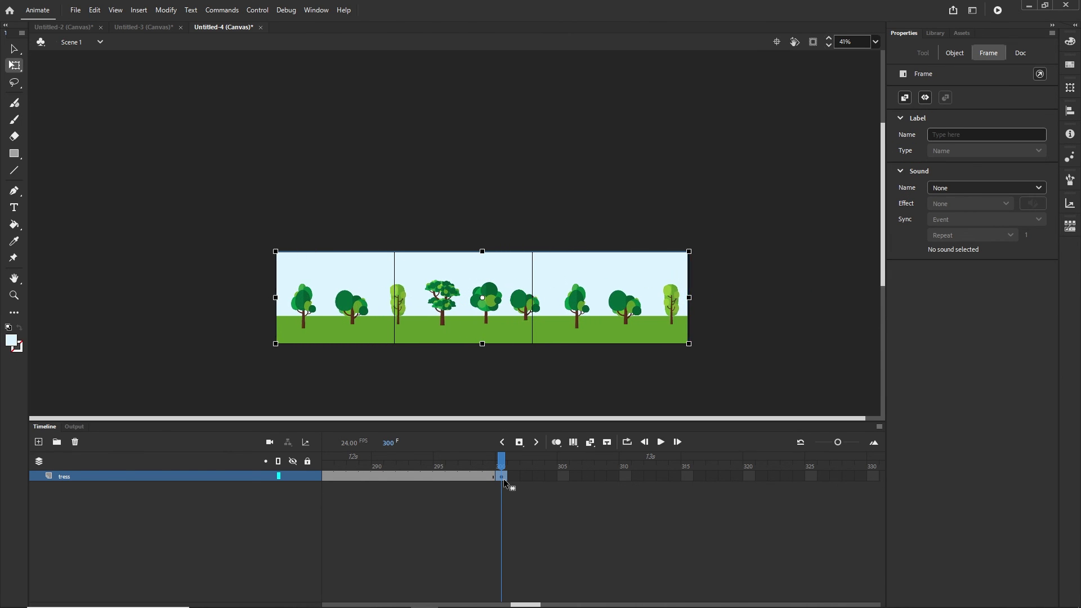
{"action": "key", "text": "shift+Left"}
{"action": "key", "text": "shift+Left"}
{"action": "key", "text": "shift+Left"}
{"action": "key", "text": "shift+Left"}
{"action": "key", "text": "shift+Left"}
{"action": "key", "text": "shift+Left"}
{"action": "key", "text": "shift+Left"}
{"action": "key", "text": "shift+Left"}
{"action": "key", "text": "shift+Left"}
{"action": "key", "text": "shift+Left"}
{"action": "key", "text": "shift+Left"}
{"action": "key", "text": "shift+Left"}
{"action": "key", "text": "shift+Left"}
{"action": "key", "text": "shift+Left"}
{"action": "key", "text": "shift+Left"}
{"action": "key", "text": "shift+Left"}
{"action": "key", "text": "shift+Left"}
{"action": "key", "text": "shift+Left"}
{"action": "key", "text": "shift+Left"}
{"action": "key", "text": "shift+Left"}
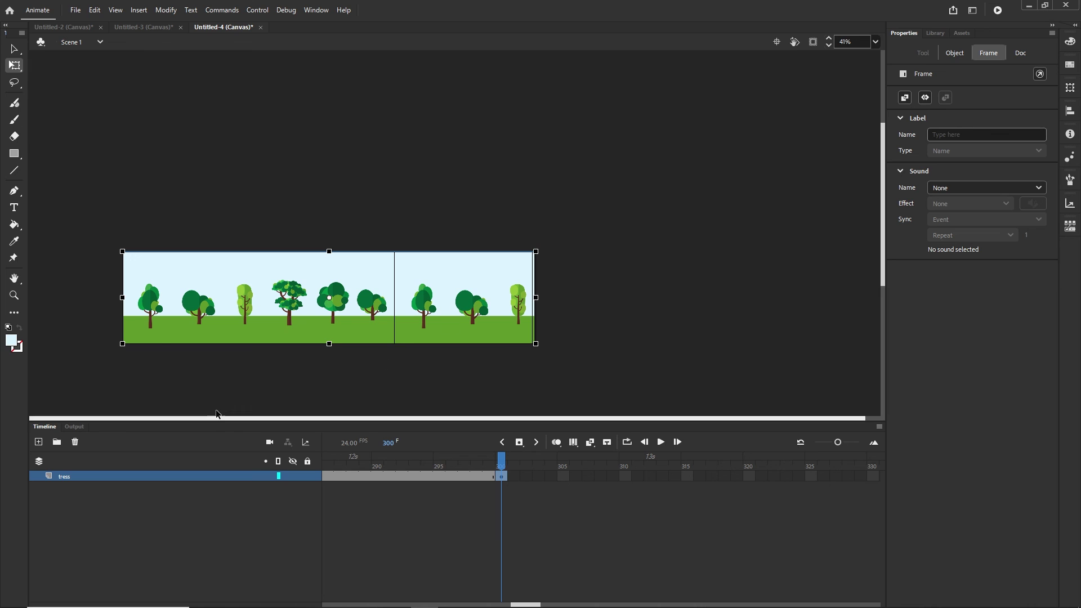
{"action": "scroll", "coordinate": [591, 345], "scroll_direction": "up", "scroll_amount": 5}
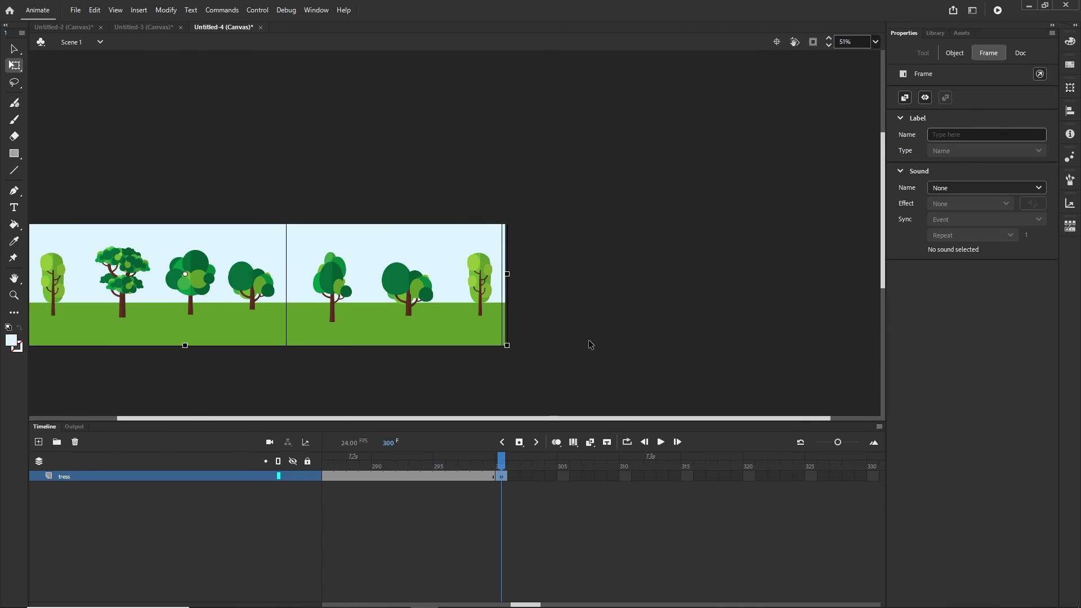
{"action": "key", "text": "Left"}
{"action": "key", "text": "Left"}
{"action": "key", "text": "Left"}
{"action": "key", "text": "Left"}
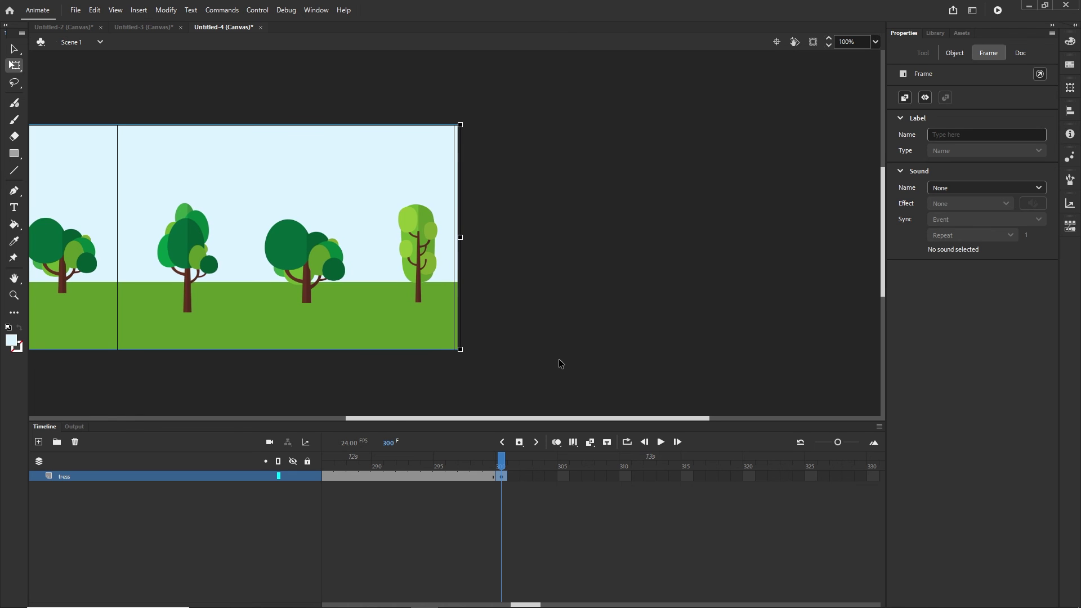
Step: Create a classic tween between the keyframes at frames 1 and 300, and test the scrolling animation in the browser
{"action": "scroll", "coordinate": [573, 293], "scroll_direction": "down", "scroll_amount": 1}
{"action": "mouse_move", "coordinate": [364, 474]}
{"action": "left_mouse_down"}
{"action": "mouse_move", "coordinate": [391, 475]}
{"action": "mouse_move", "coordinate": [360, 478]}
{"action": "left_mouse_up"}
{"action": "right_click", "coordinate": [361, 478]}
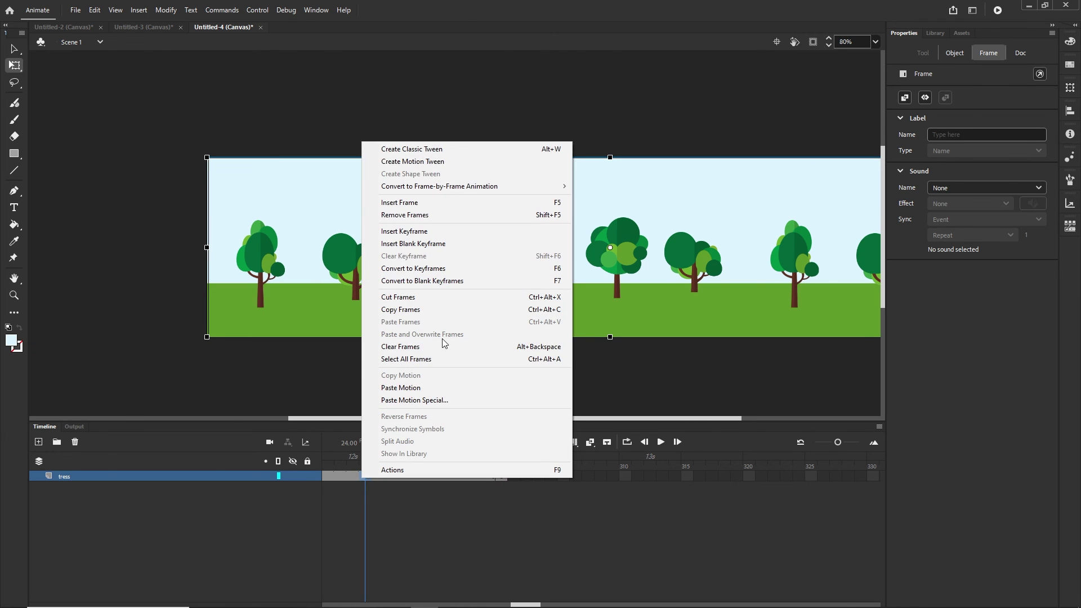
{"action": "left_click", "coordinate": [440, 149]}
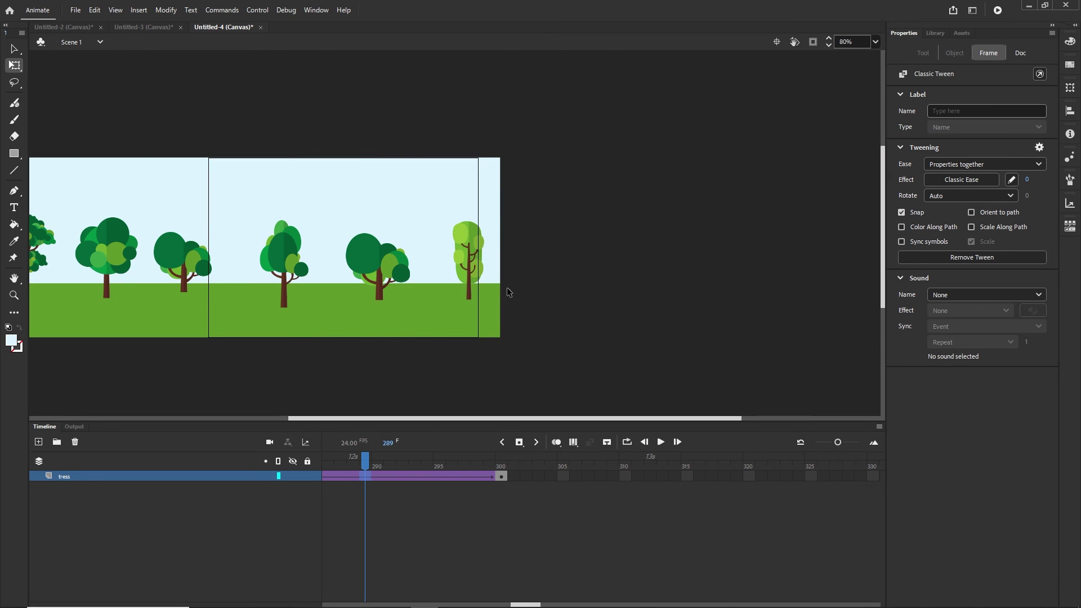
{"action": "scroll", "coordinate": [507, 287], "scroll_direction": "down", "scroll_amount": 2}
{"action": "key", "text": "ctrl+Return"}
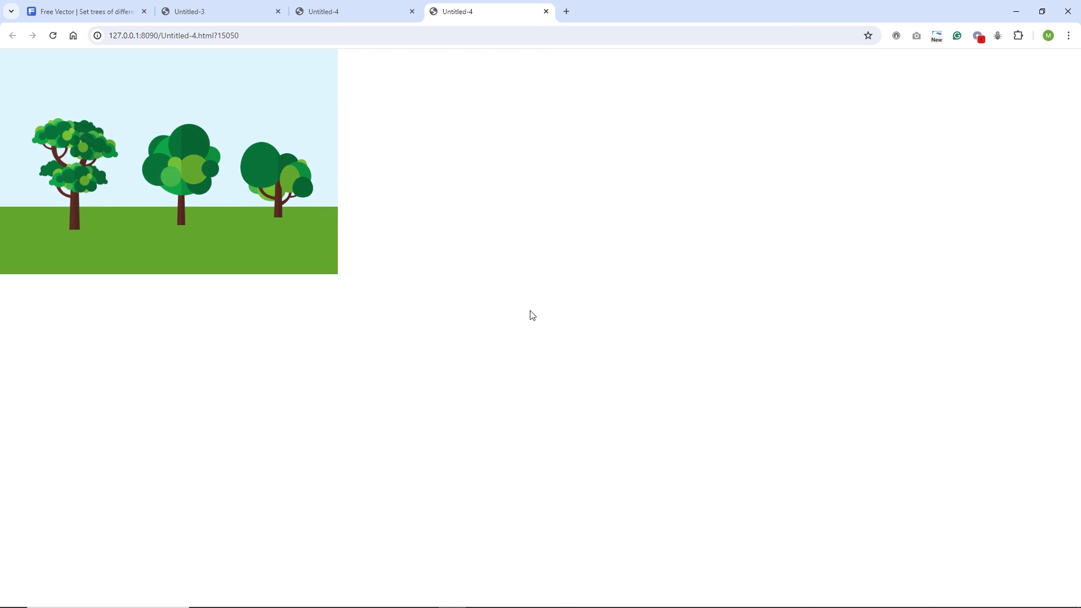
Step: Switch back to Animate and scrub the timeline from frame 1 to frame 300 to compare the allTrees positions at both ends
{"action": "mouse_move", "coordinate": [481, 594]}
{"action": "left_click", "coordinate": [421, 601]}
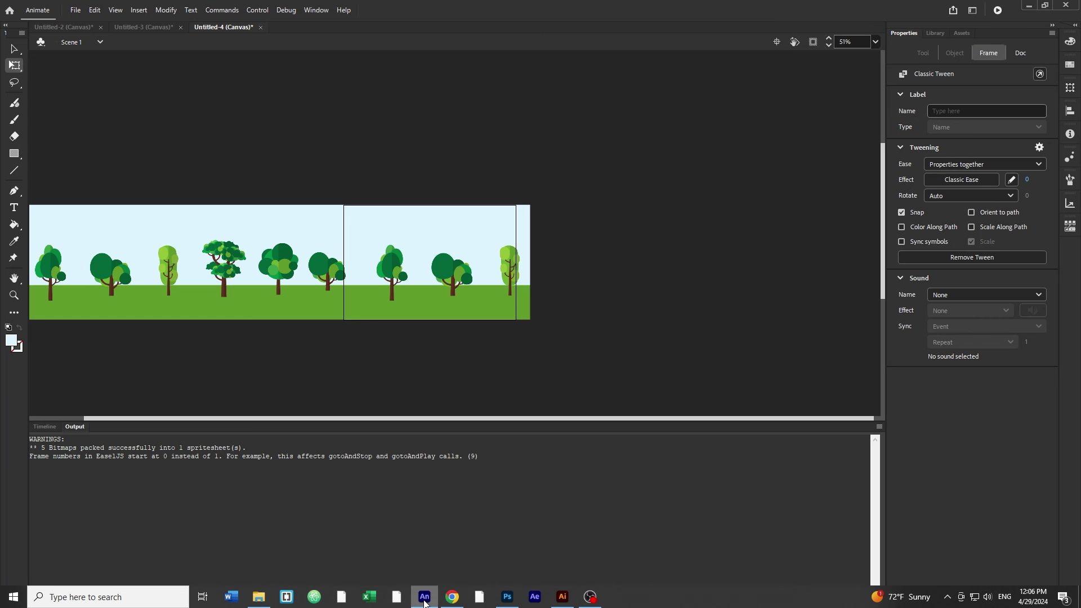
{"action": "left_click", "coordinate": [48, 427]}
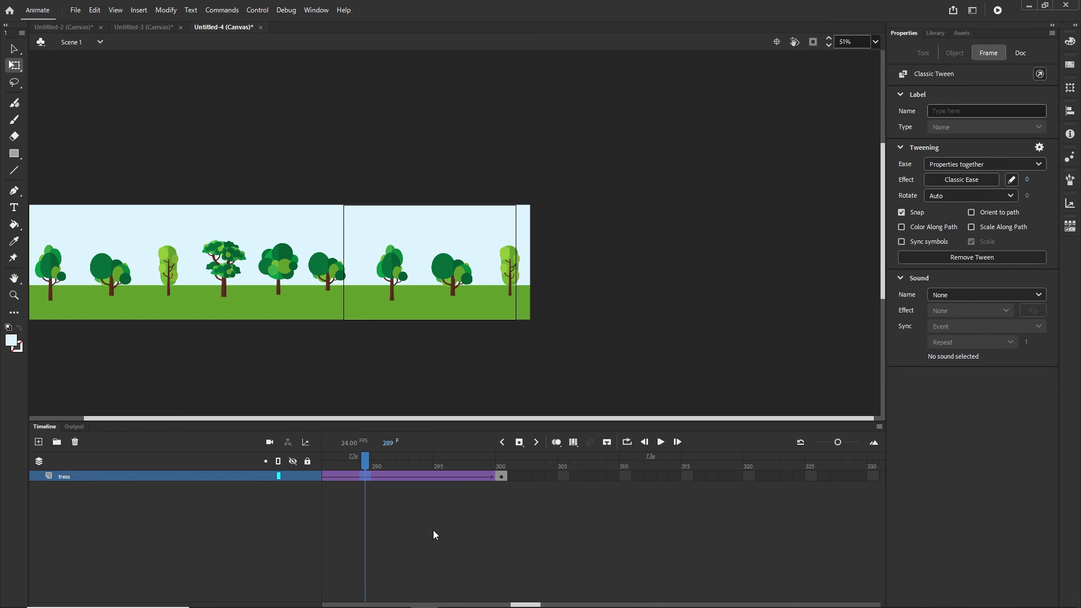
{"action": "left_click_drag", "start_coordinate": [535, 605], "coordinate": [448, 605]}
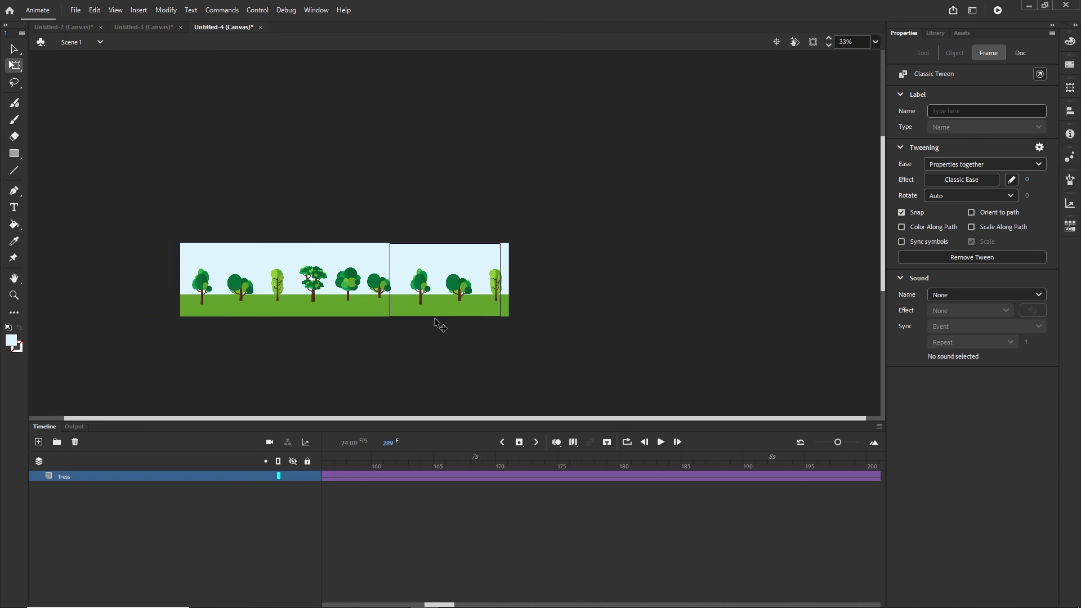
{"action": "left_click_drag", "start_coordinate": [647, 464], "coordinate": [253, 454]}
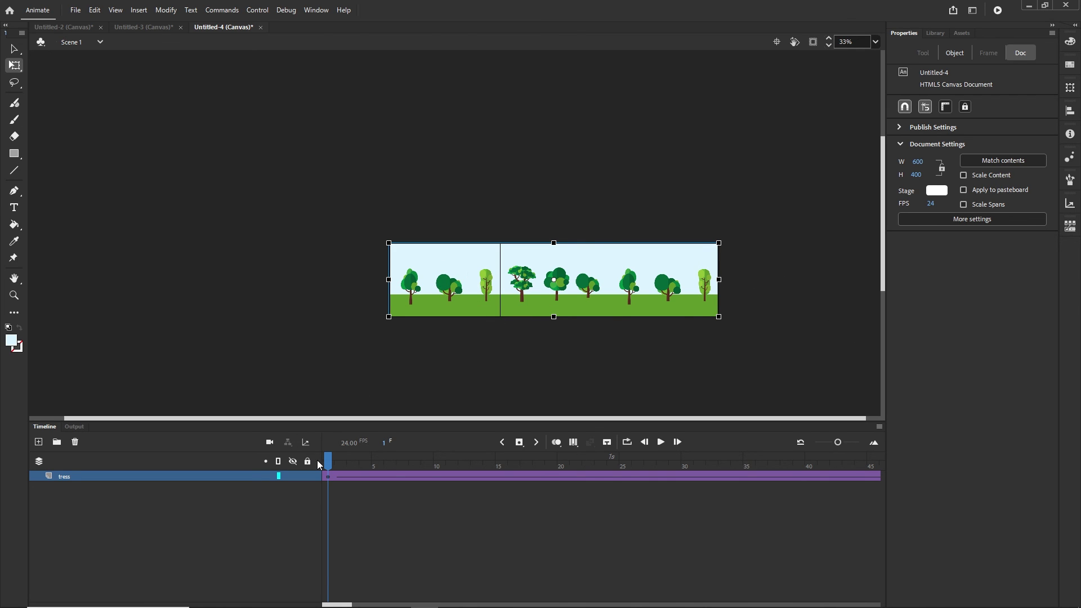
{"action": "left_click_drag", "start_coordinate": [329, 465], "coordinate": [417, 466]}
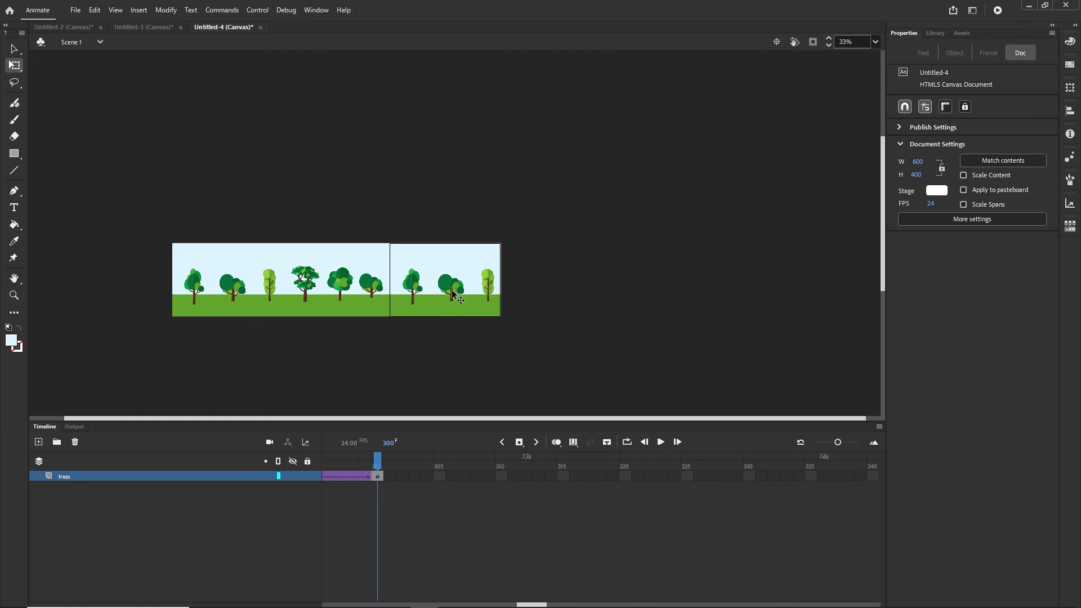